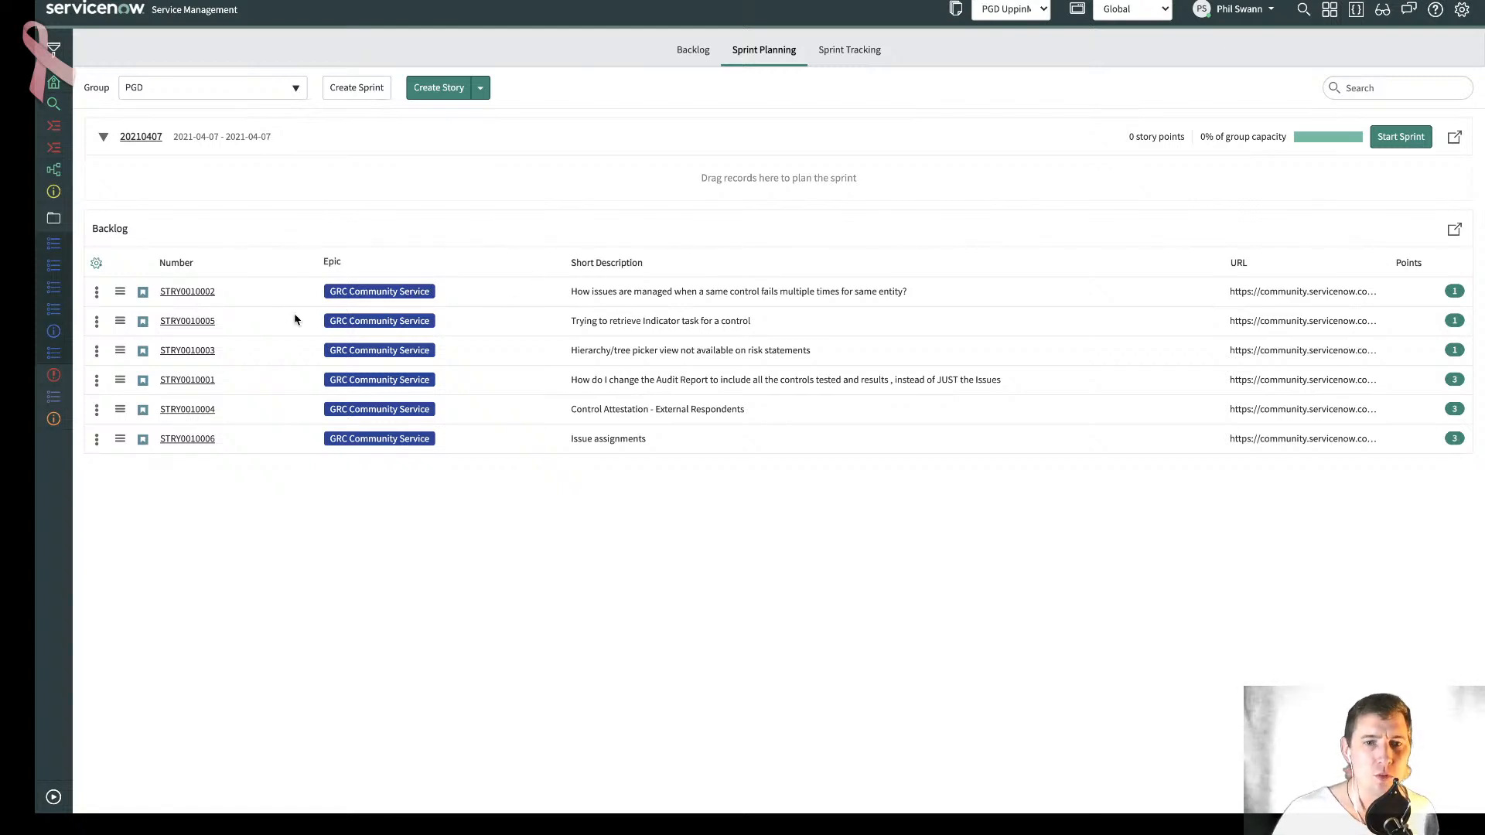
- Move the backlog stories STRY0010002, STRY0010005 and STRY0010003 into sprint 20210407
click(104, 137)
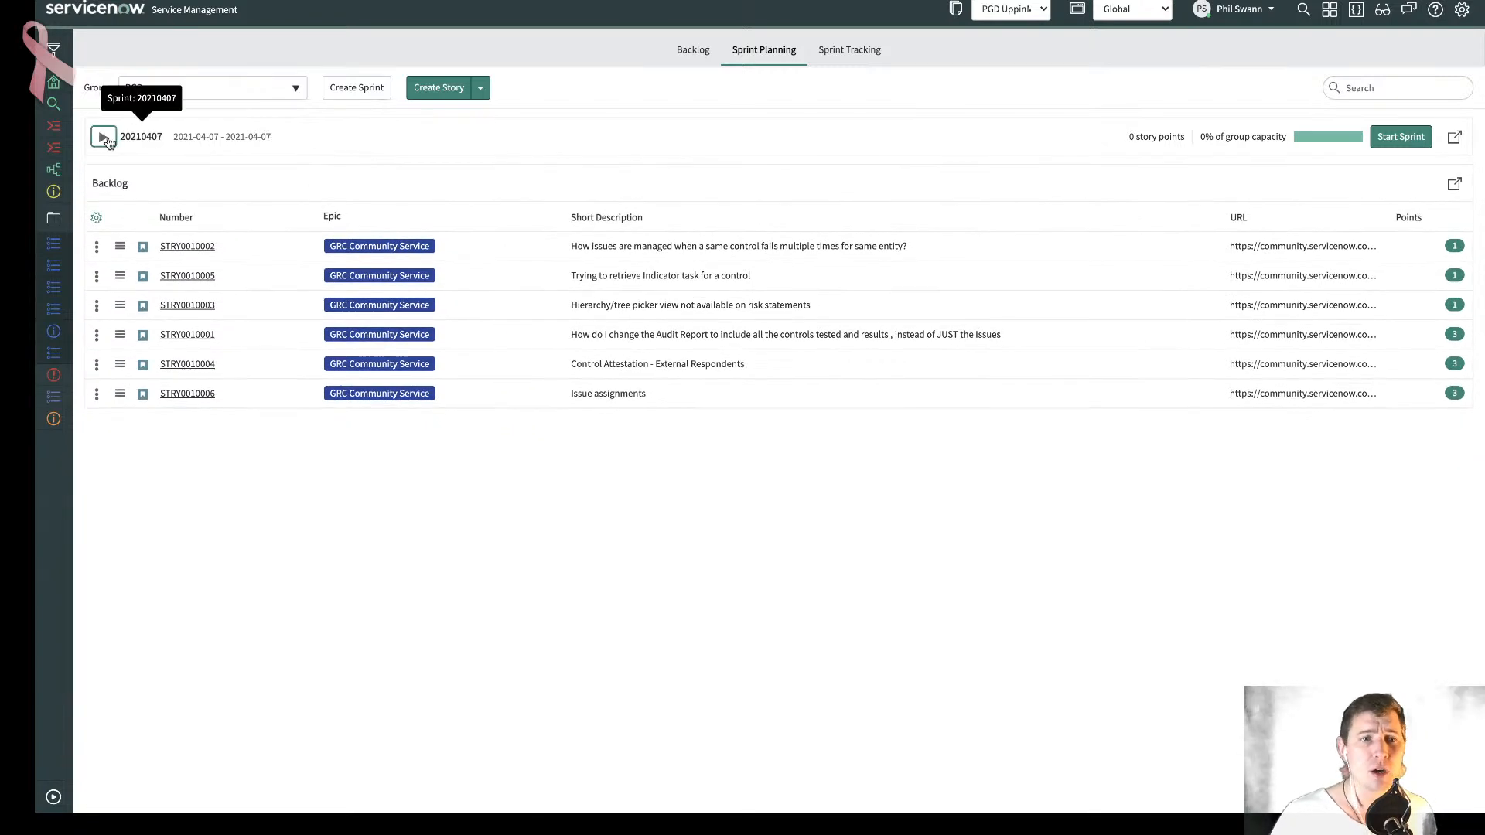
click(106, 140)
drag(540, 297, 520, 245)
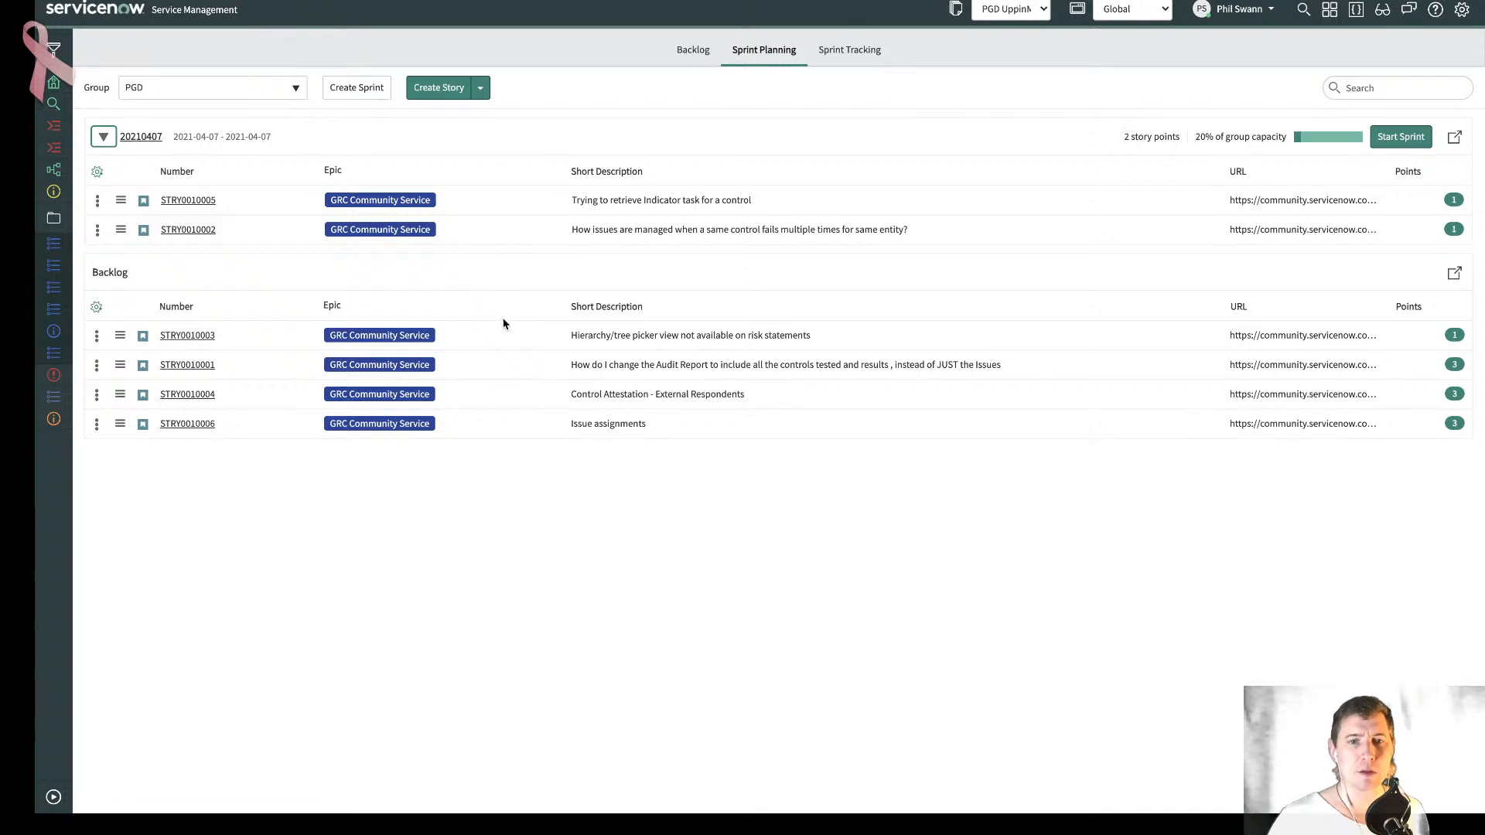
drag(504, 323, 523, 242)
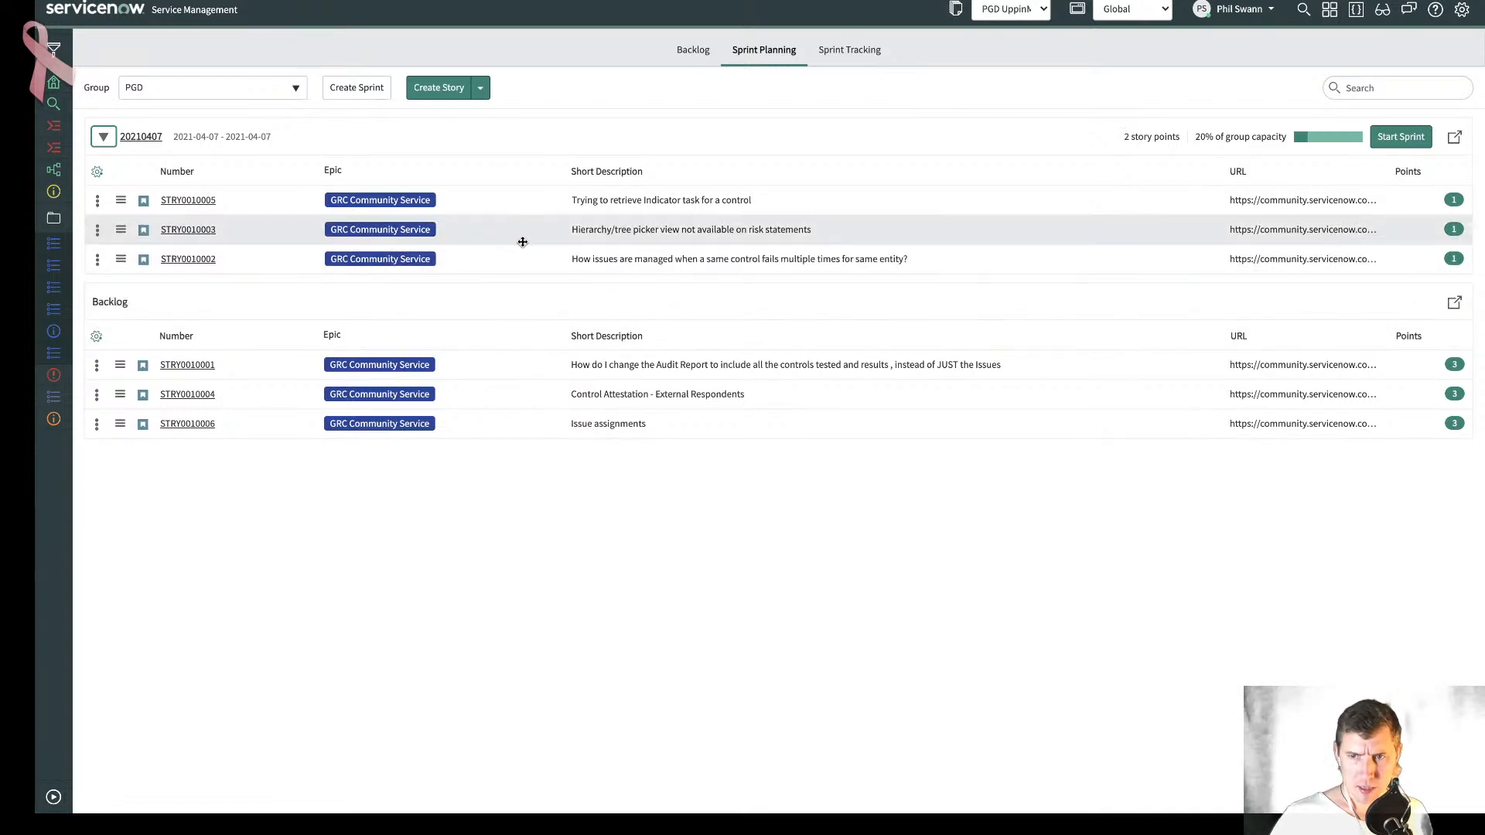
drag(492, 366, 493, 277)
drag(484, 361, 480, 278)
right_click(489, 376)
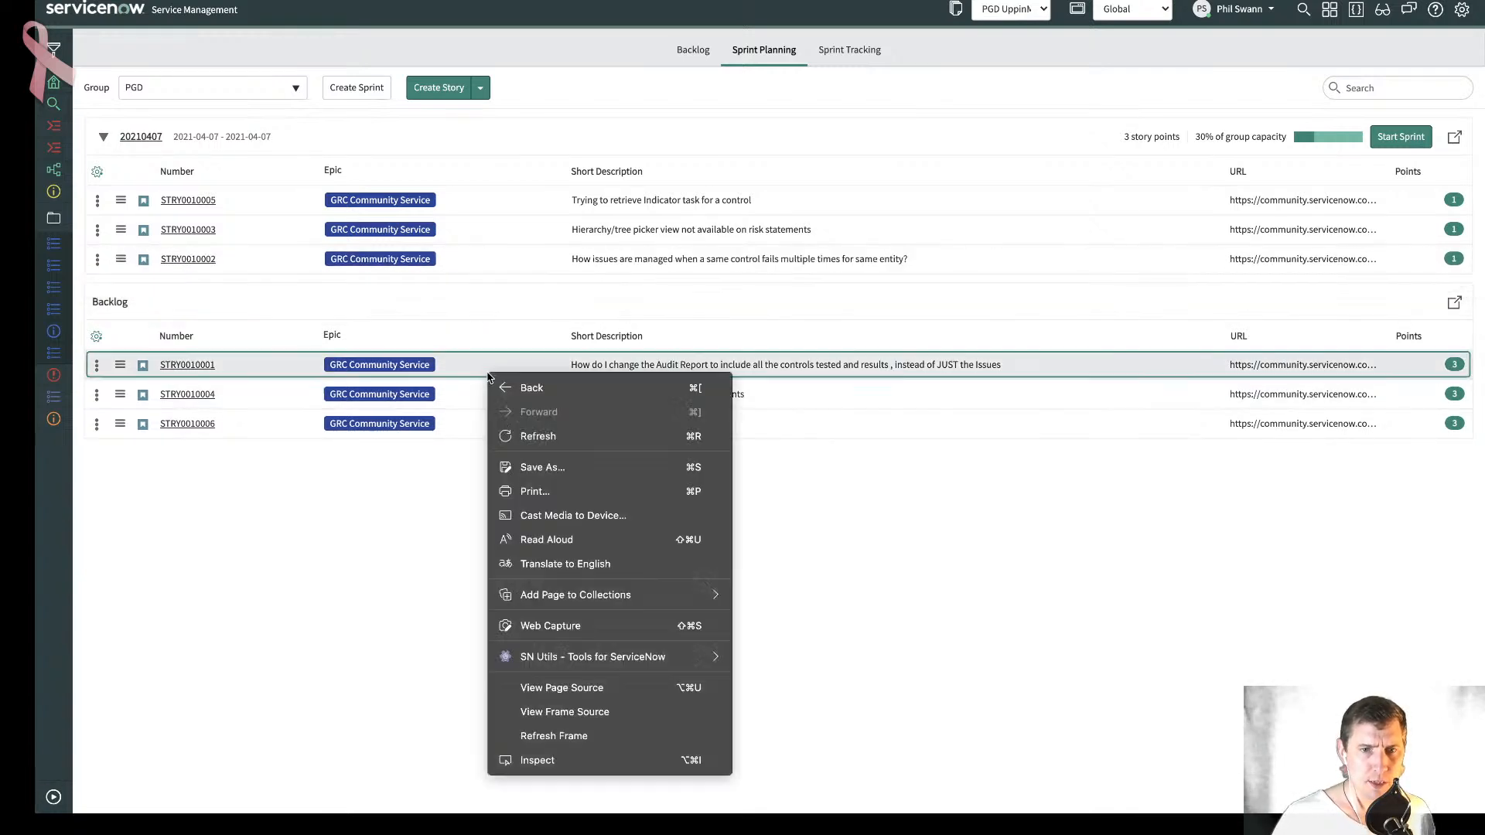
click(476, 361)
right_click(476, 362)
click(469, 366)
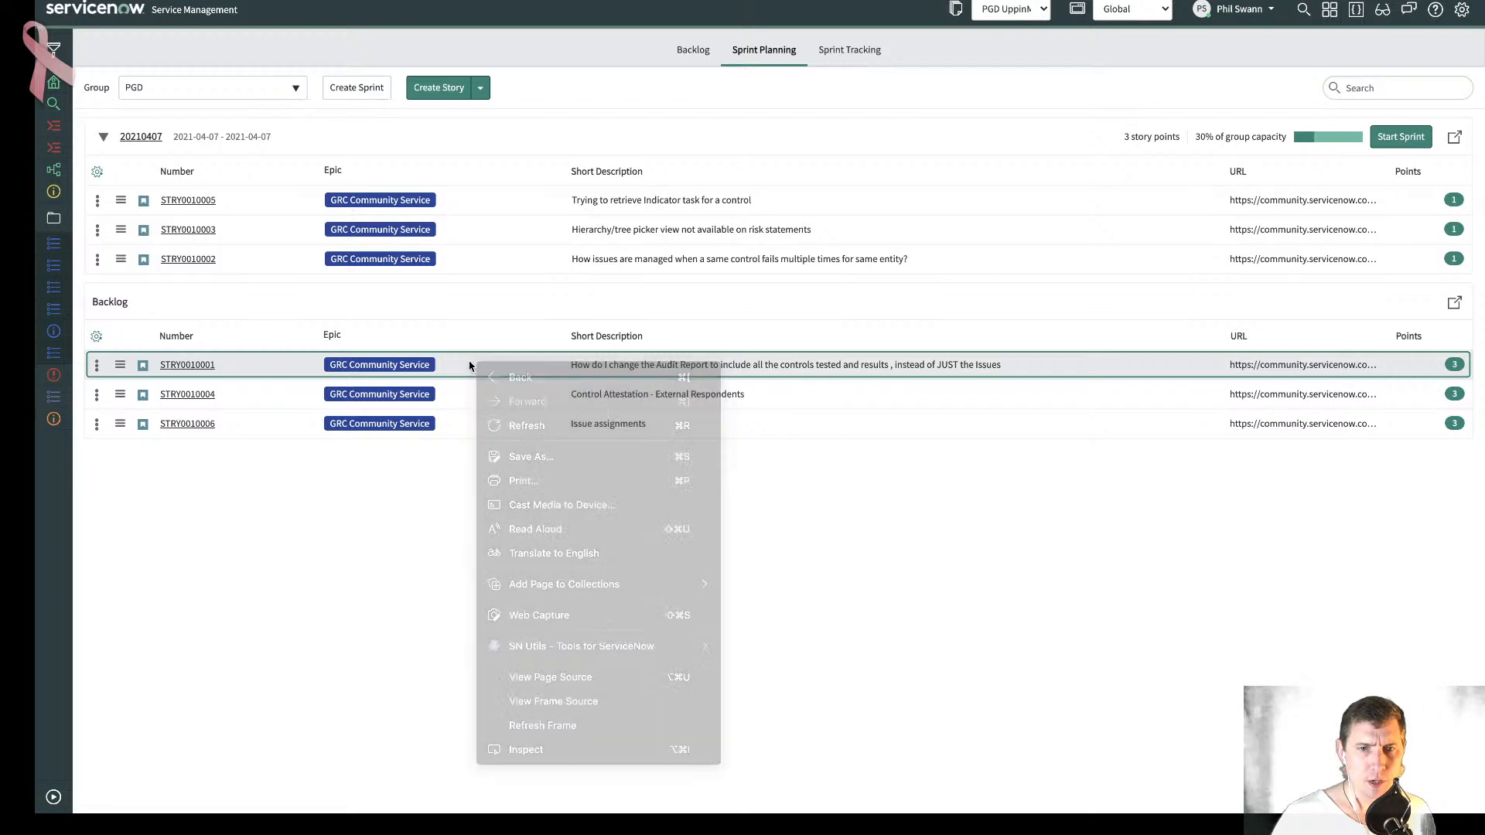
- Move the remaining backlog stories STRY0010001, STRY0010004 and STRY0010006 into sprint 20210407 and start the sprint
drag(122, 364, 129, 280)
drag(121, 364, 127, 287)
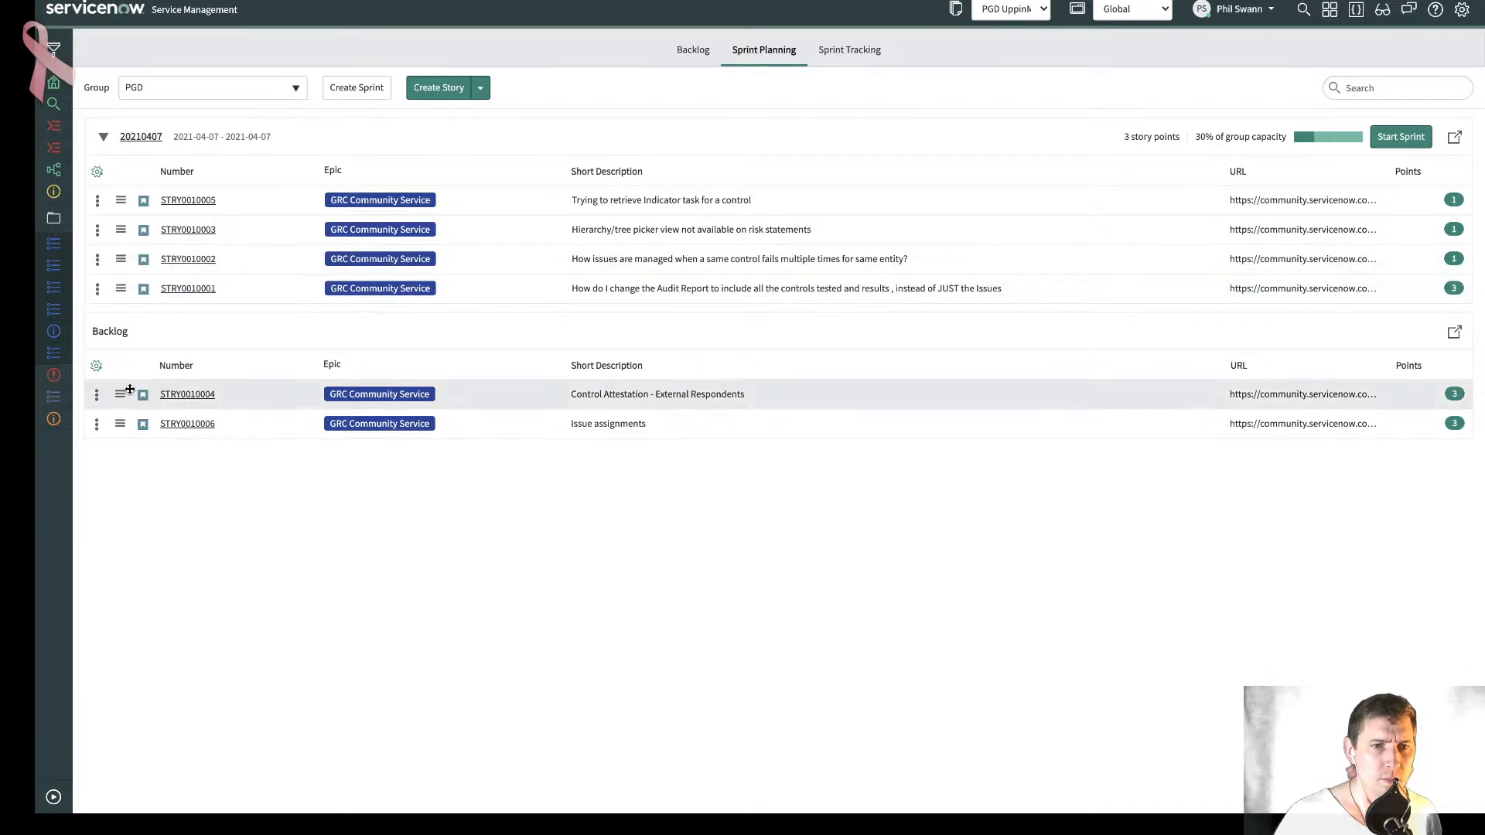
drag(130, 389, 121, 314)
drag(121, 424, 128, 341)
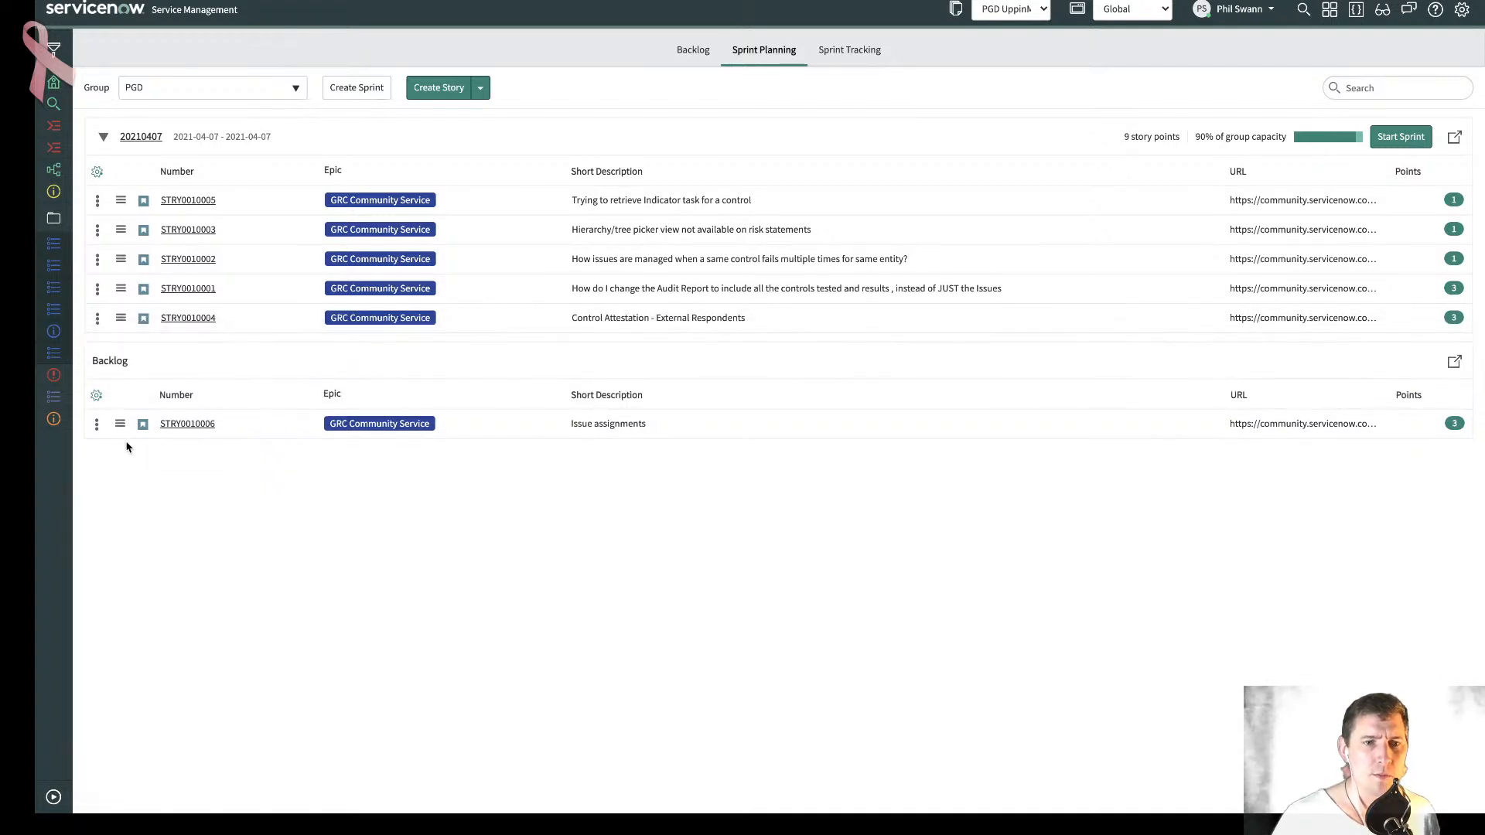
drag(121, 424, 135, 337)
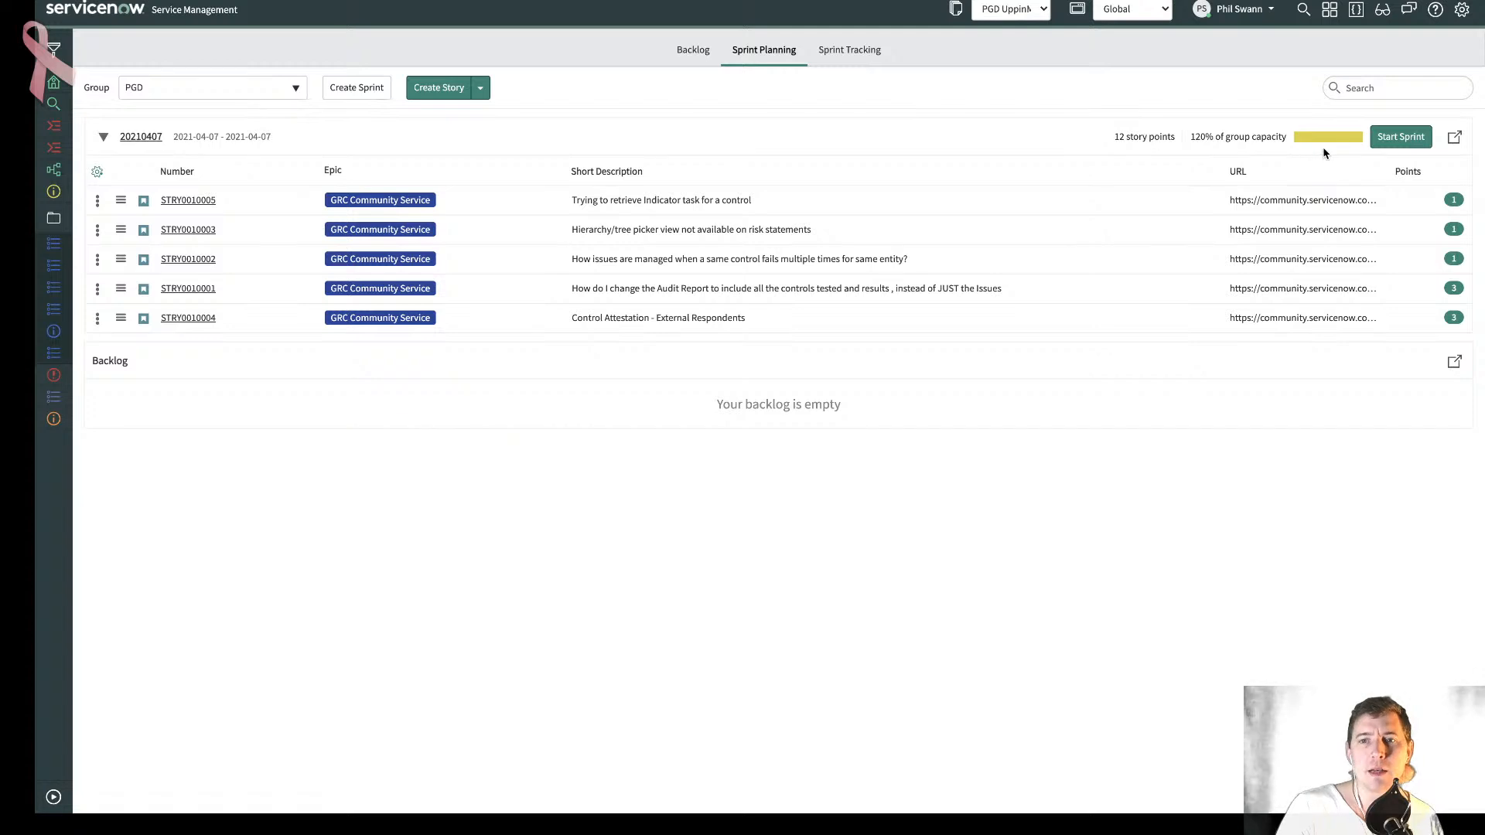
click(1399, 137)
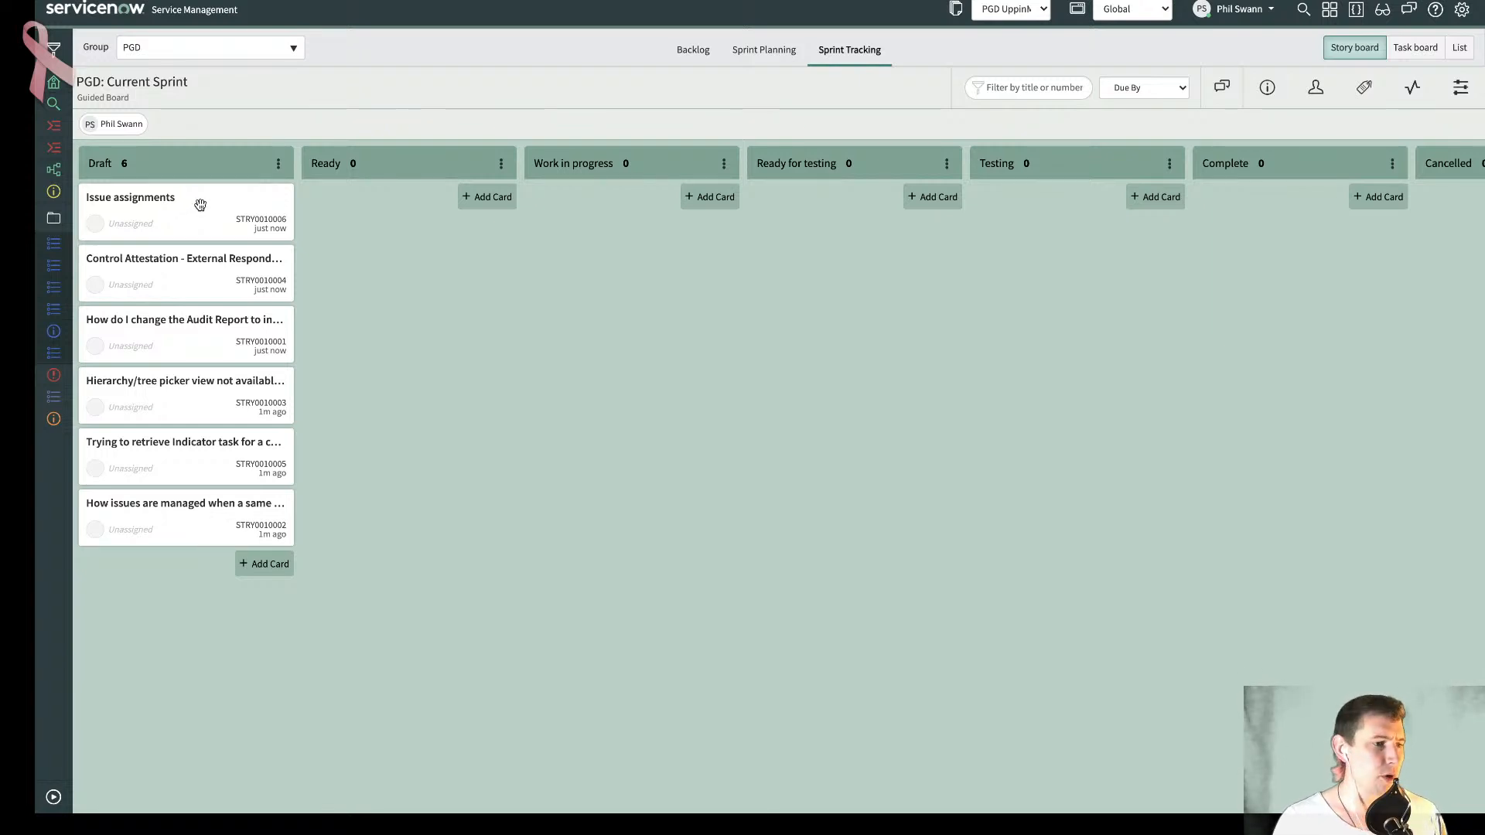
- Move the "Issue assignments" story from Draft to Ready and save it with the acceptance criteria "Question is answered"
drag(199, 202, 446, 208)
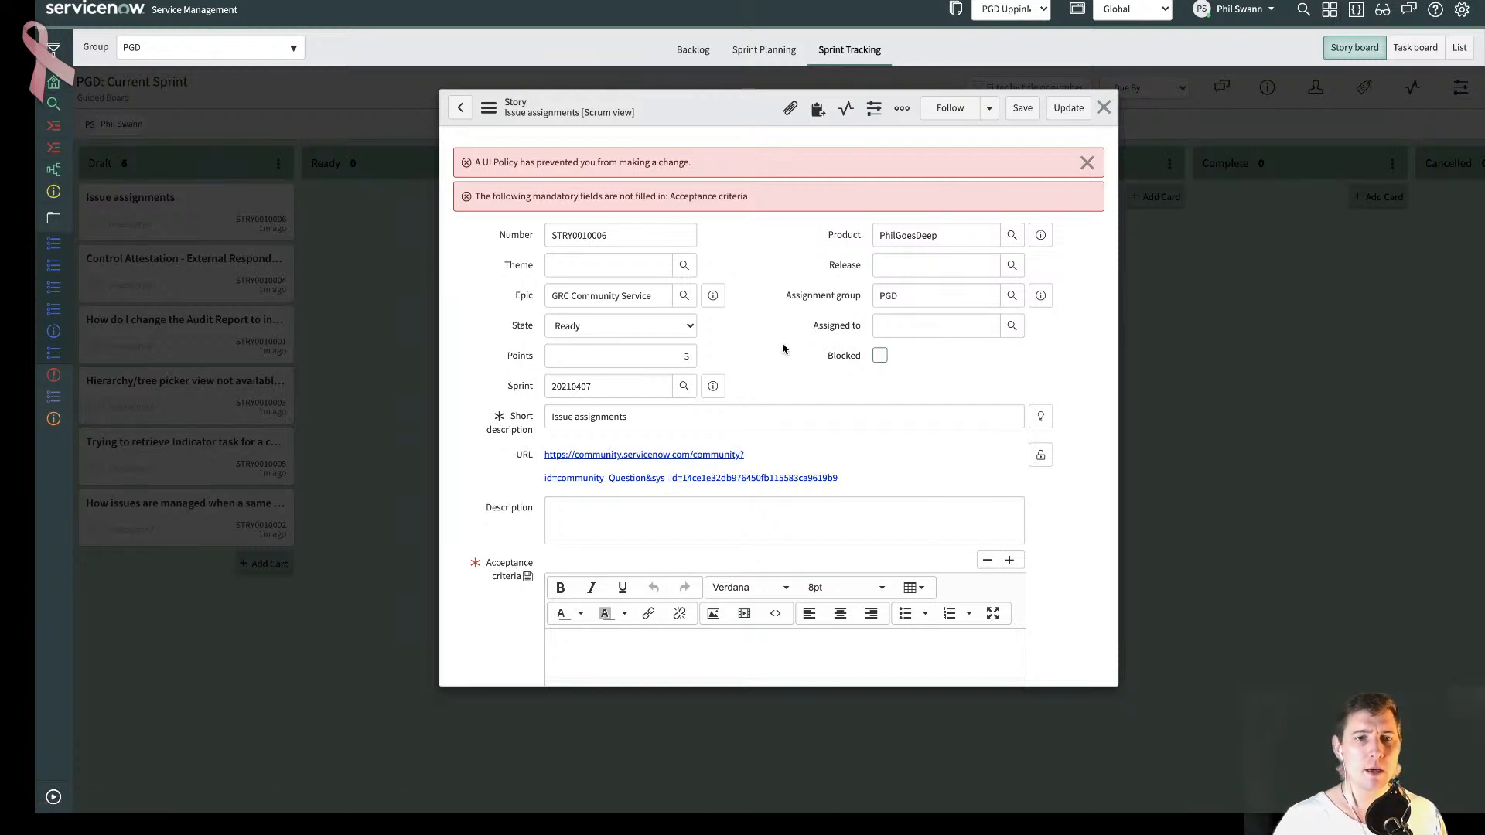
scroll(773, 371, down, 3)
click(723, 407)
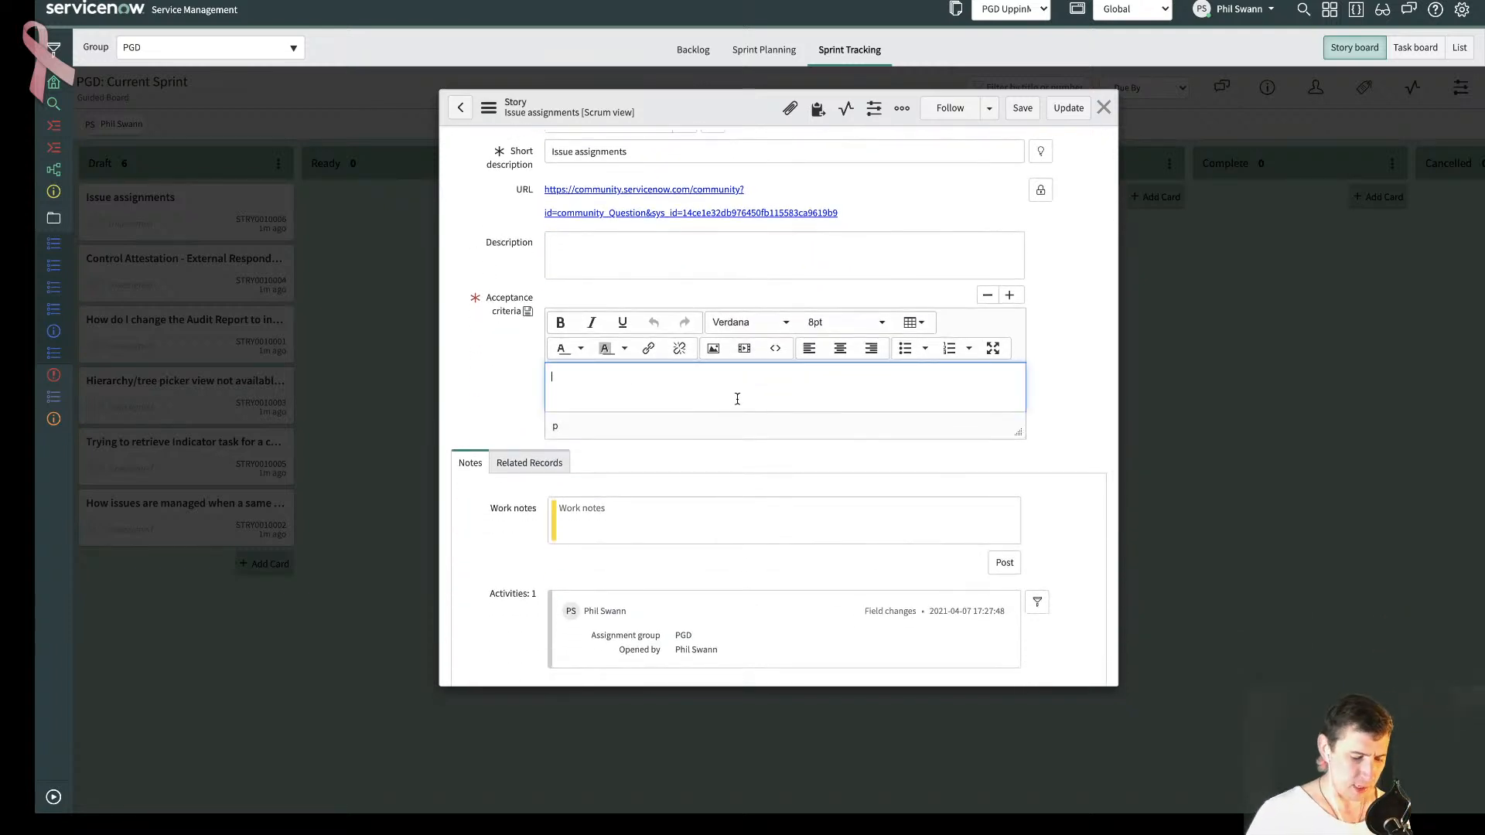
text(Question is ansswered)
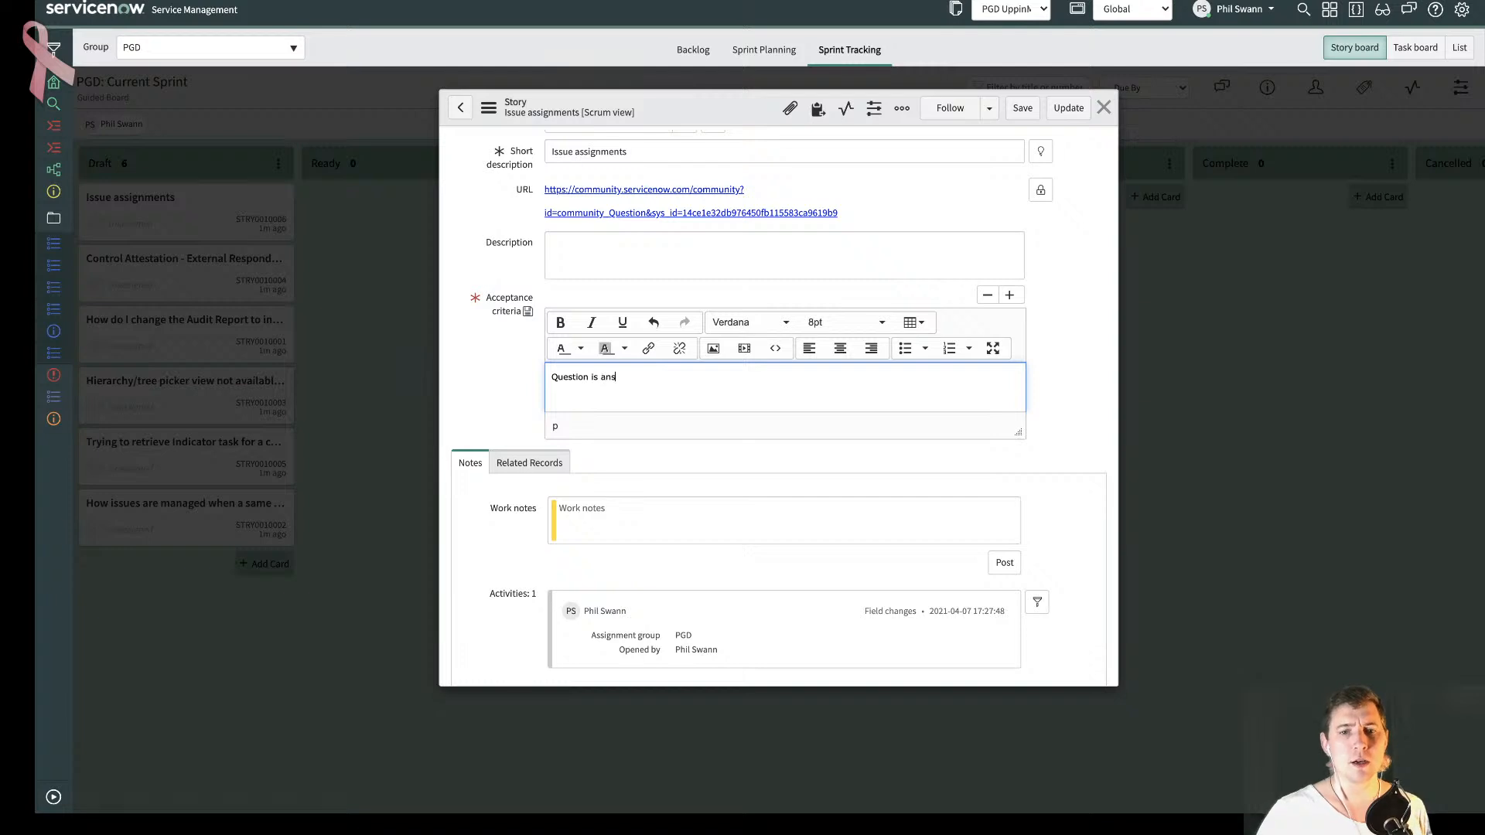
key(BackSpace)
key(BackSpace)
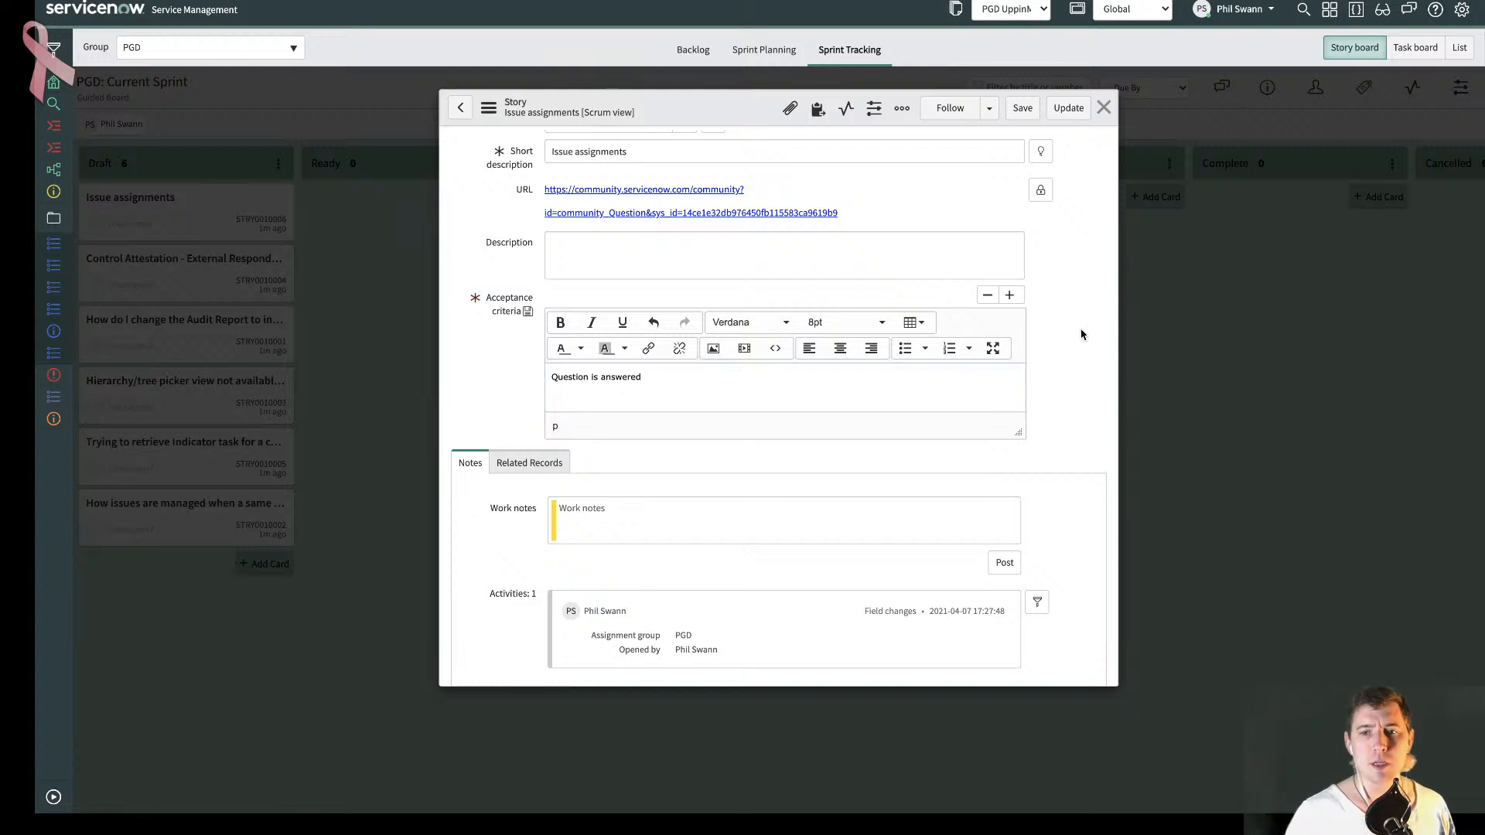
click(1021, 108)
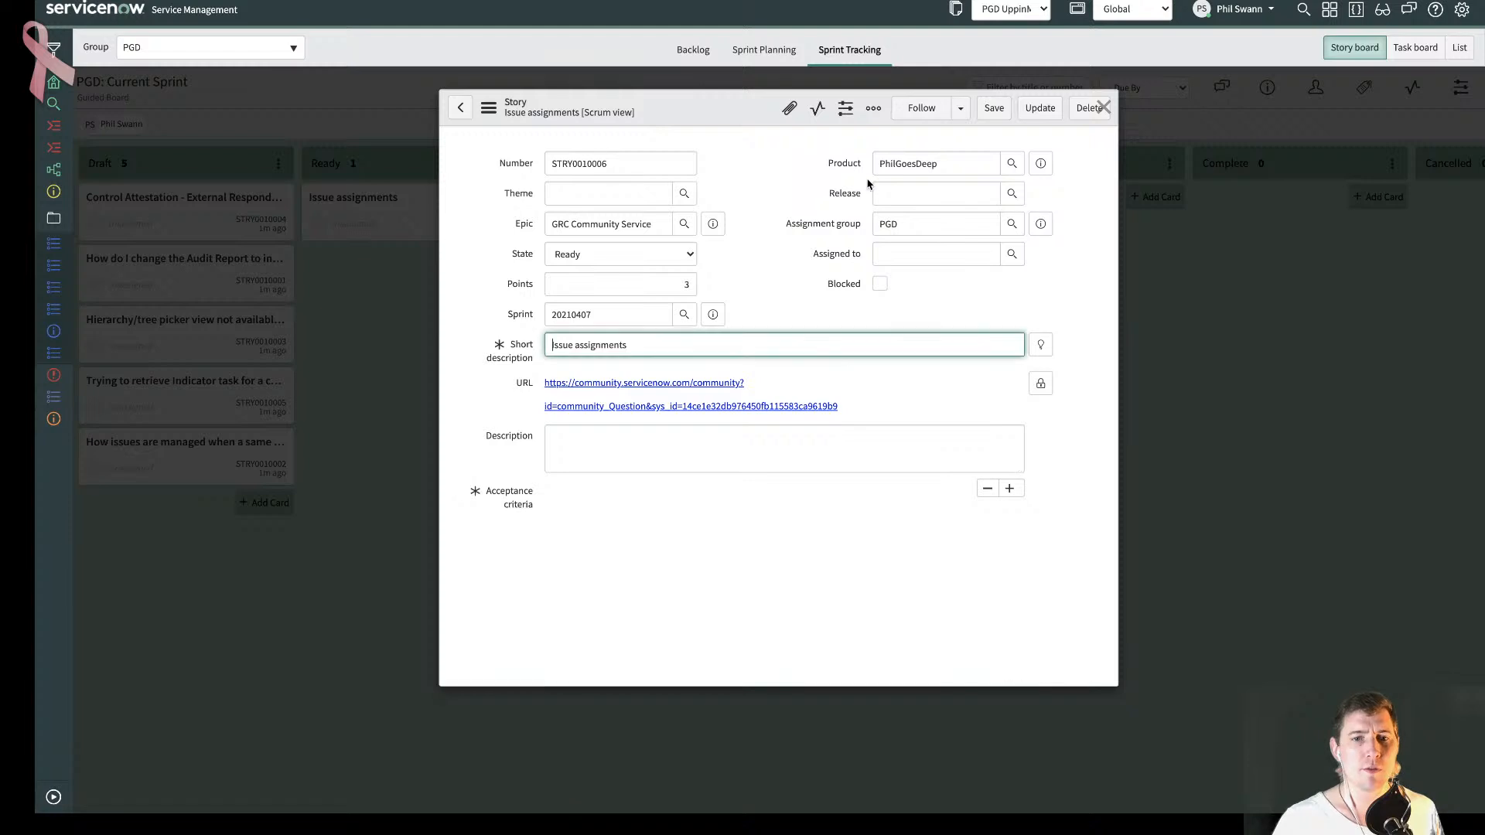
- Open the community question linked in the "Issue assignments" story and switch to the Mentimeter "Biggest GRC Challenges" page
click(696, 385)
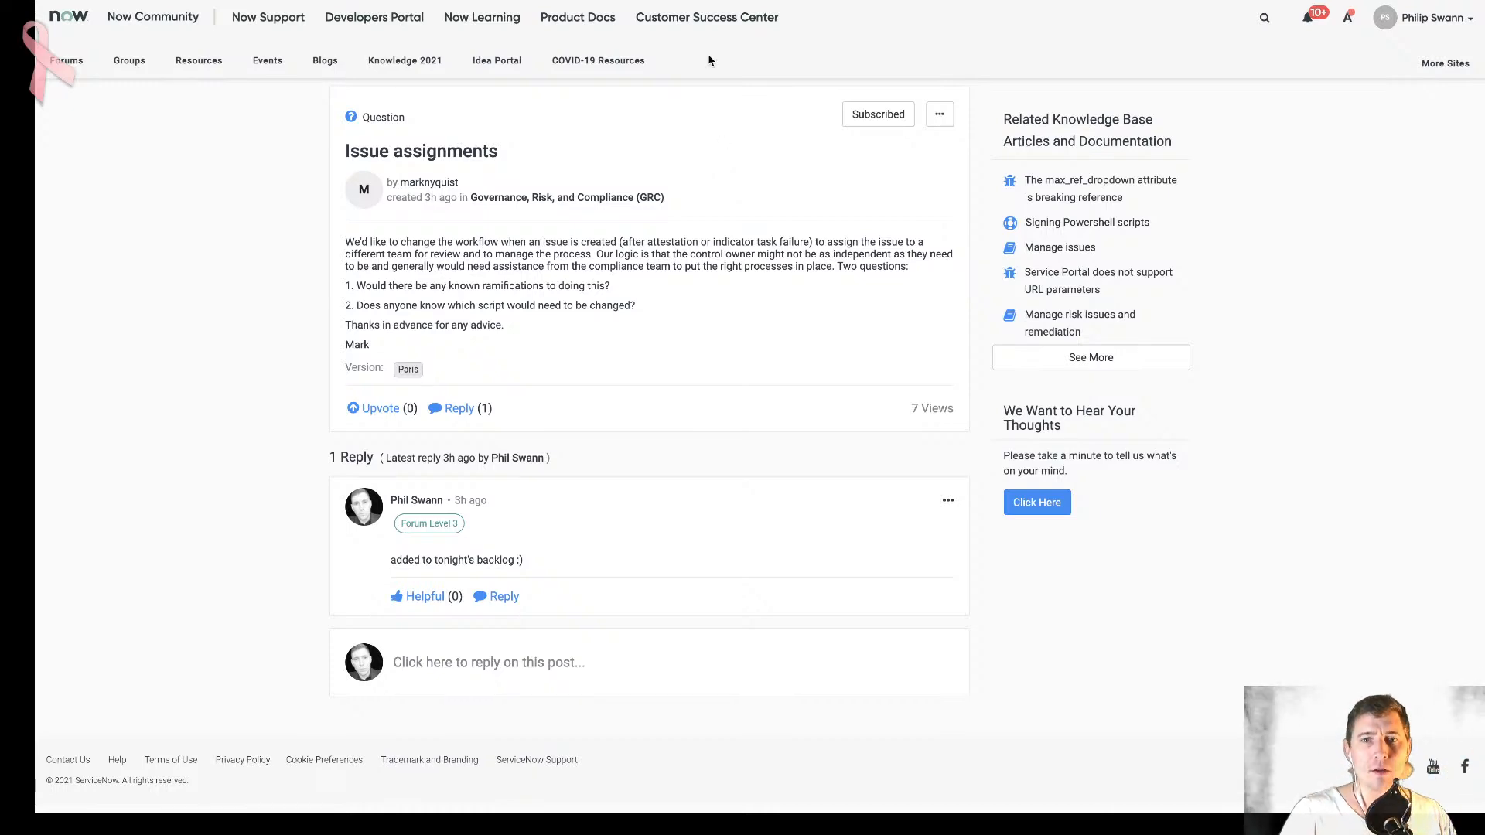
key(ctrl+Tab)
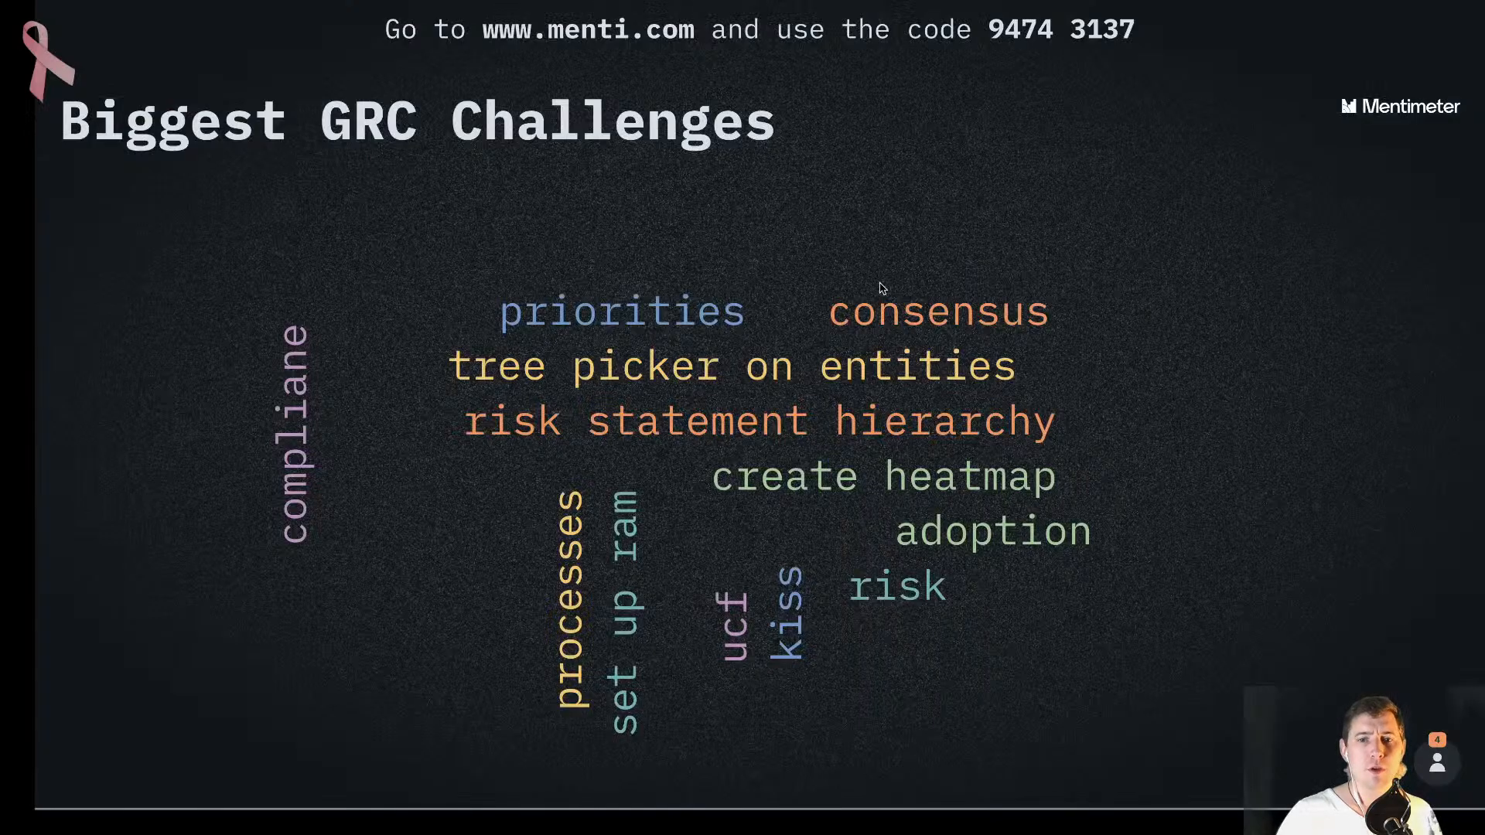
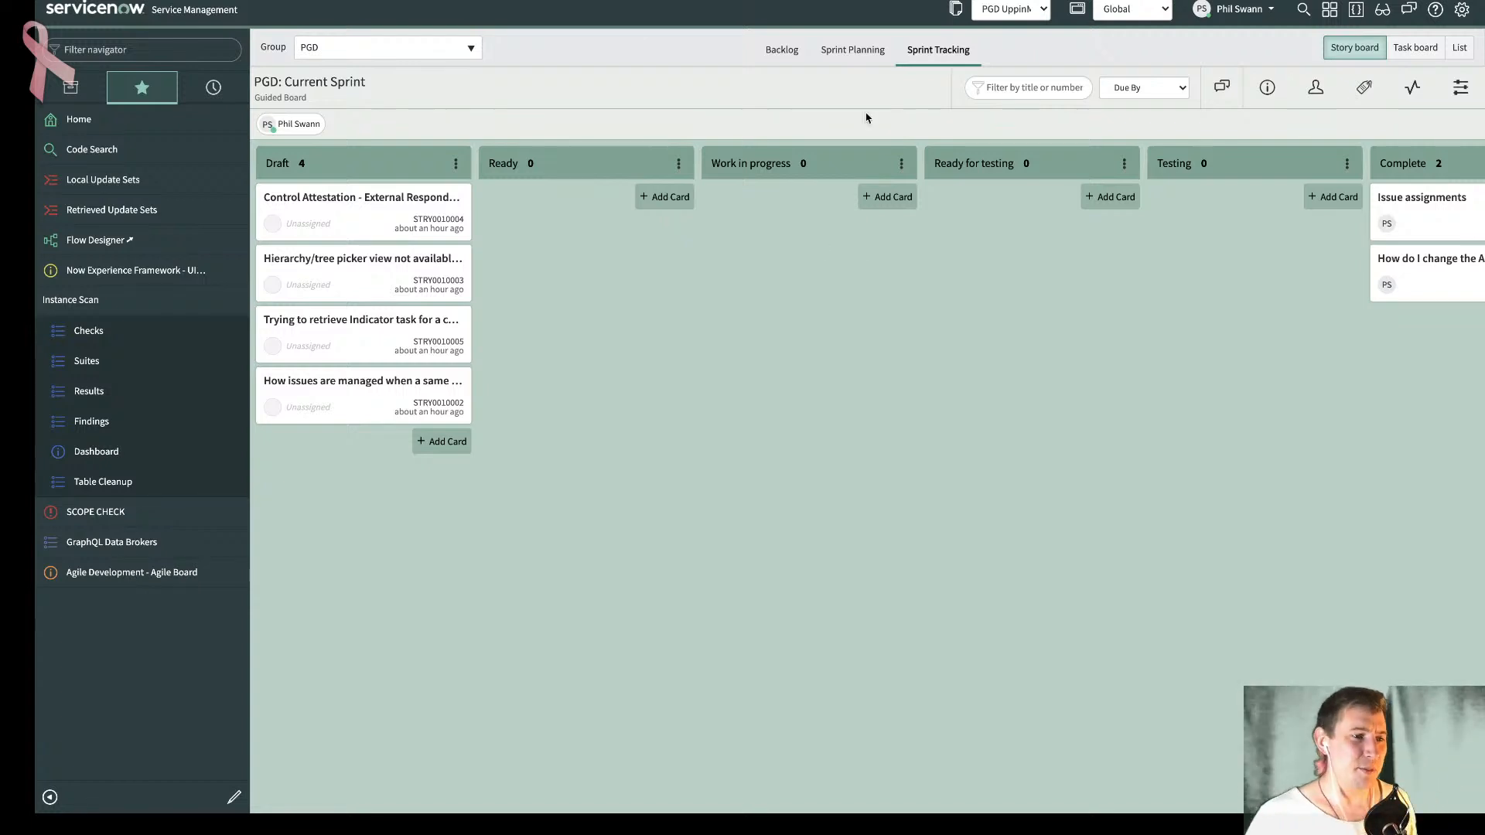
- Check the "Biggest GRC Challenges" word cloud in Mentimeter and return to the ServiceNow sprint board
click(1056, 0)
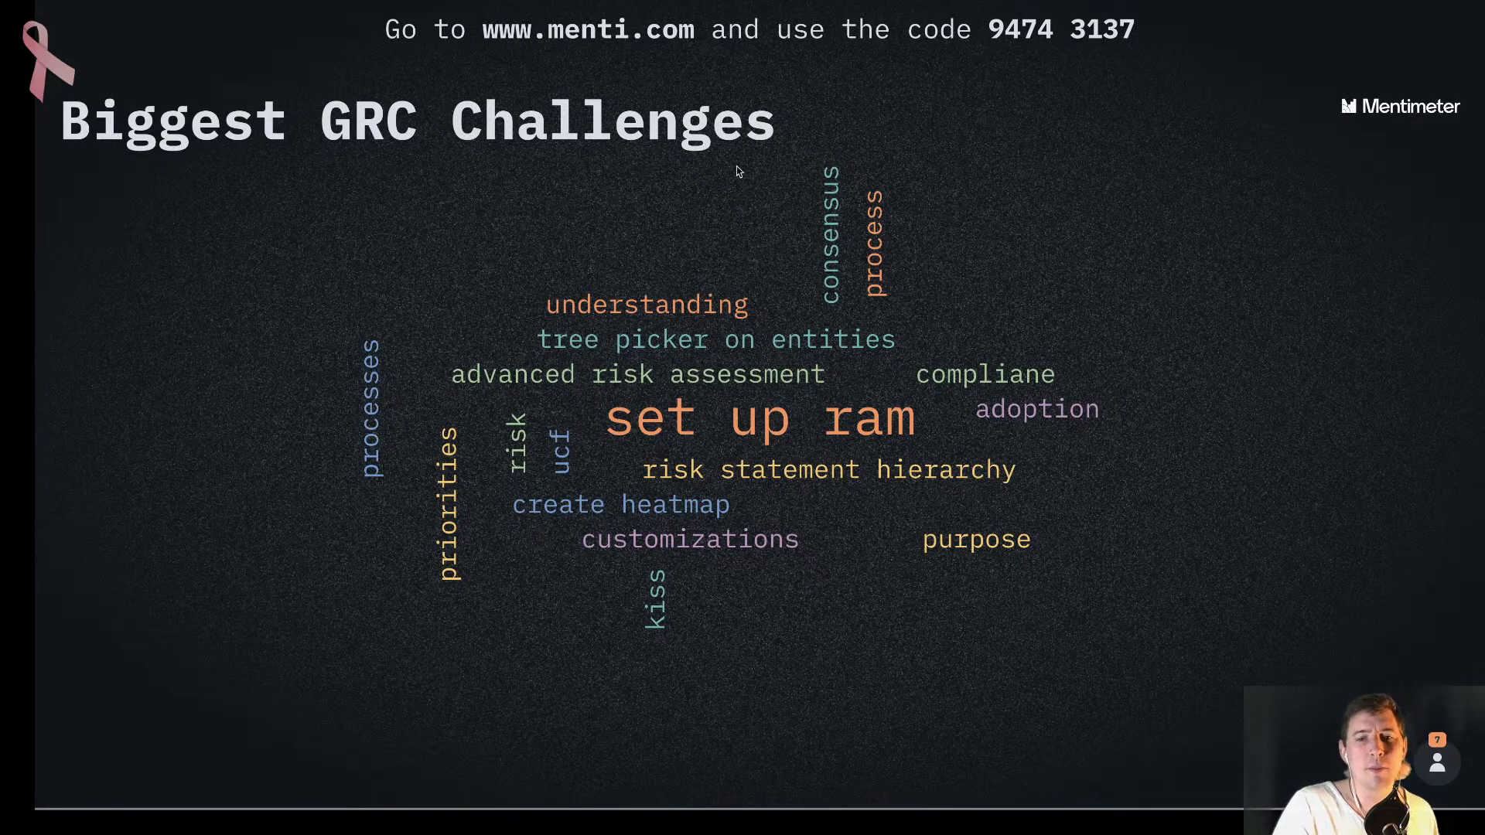
mouse_move(412, 145)
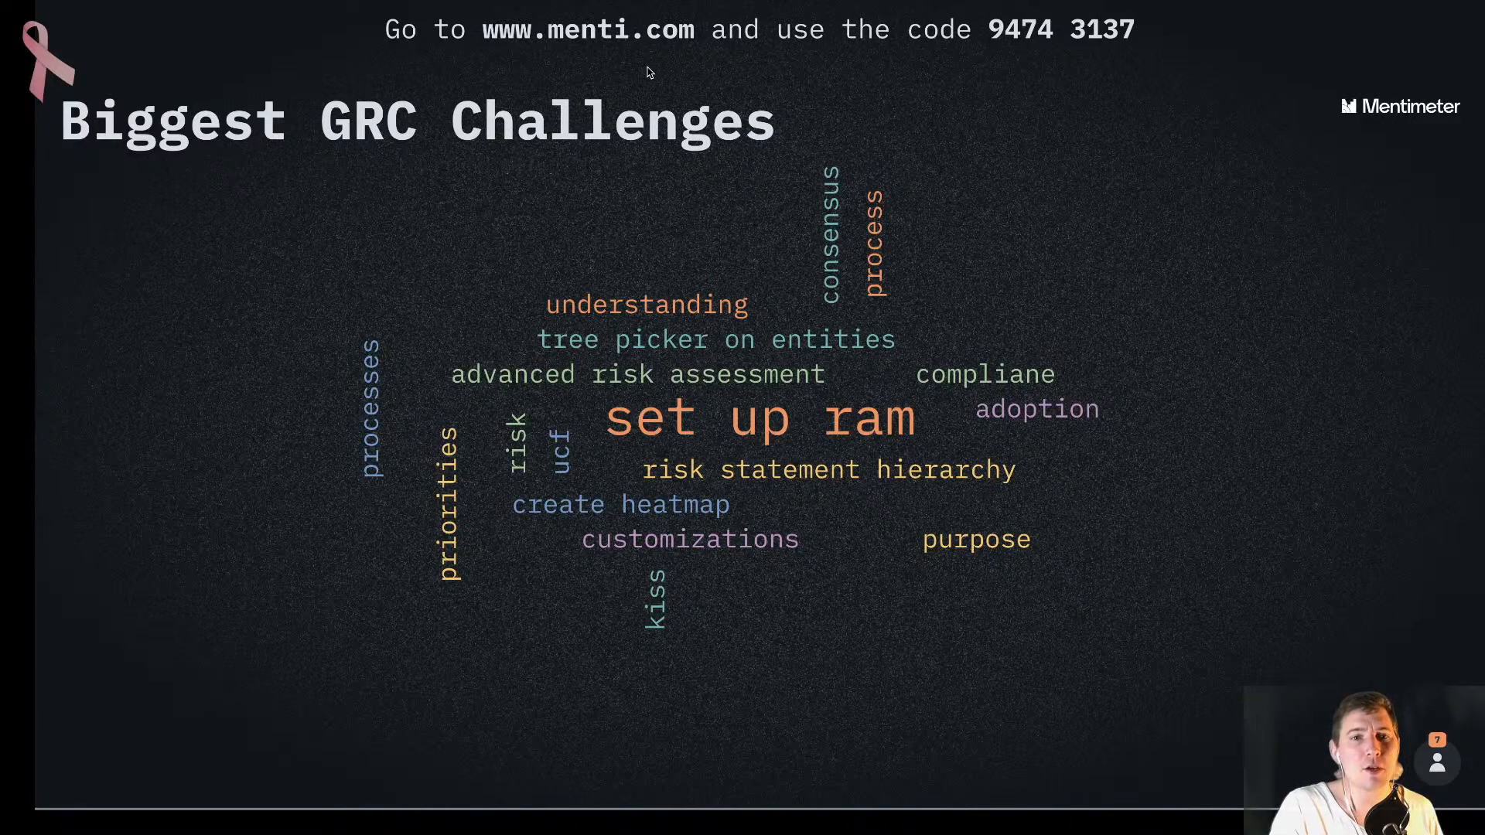
click(534, 1)
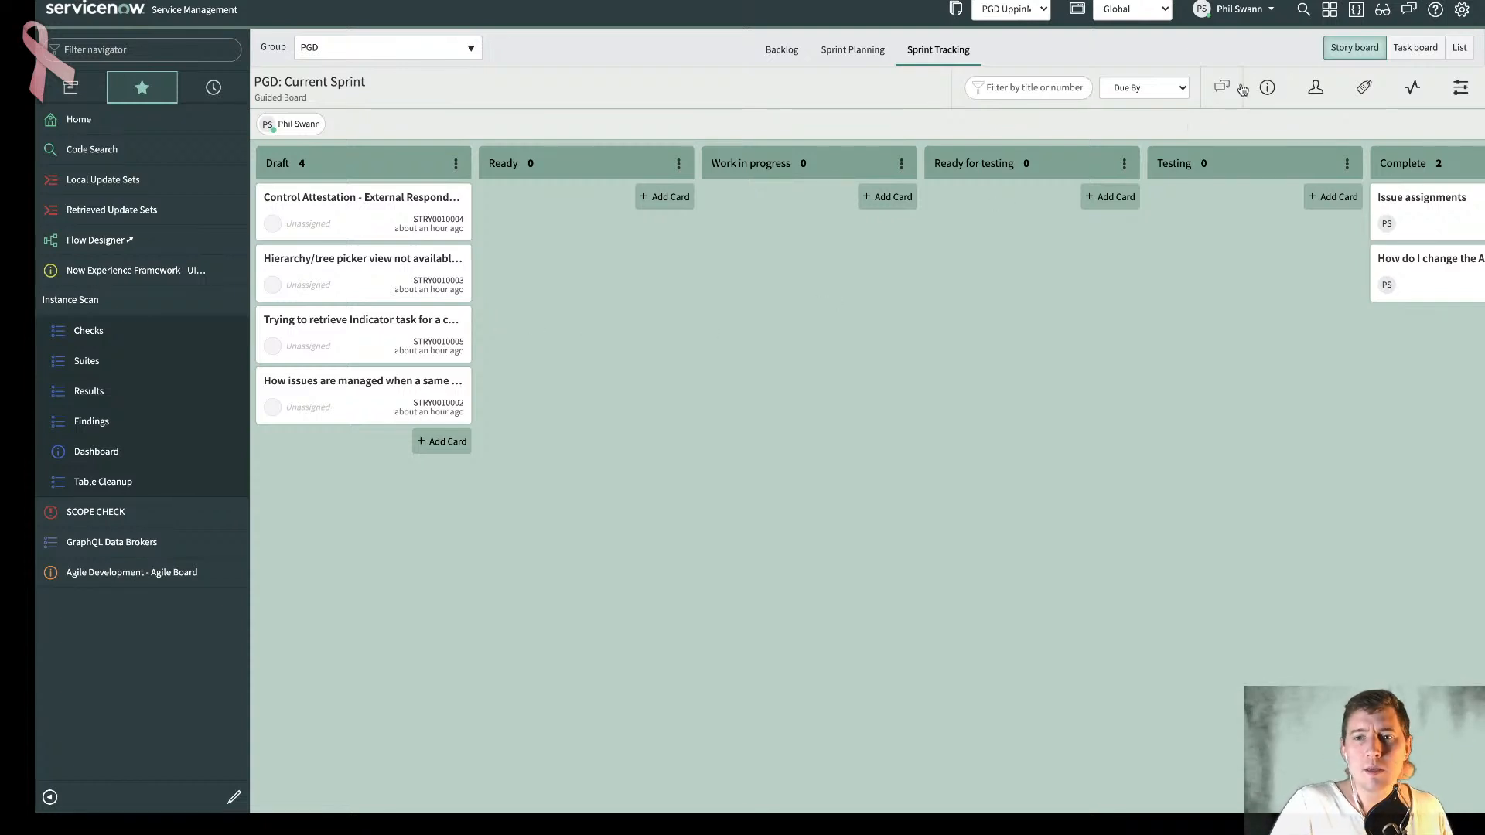
- Review the current sprint board's info and the planned dates in the sprint 20210407 record
click(1267, 88)
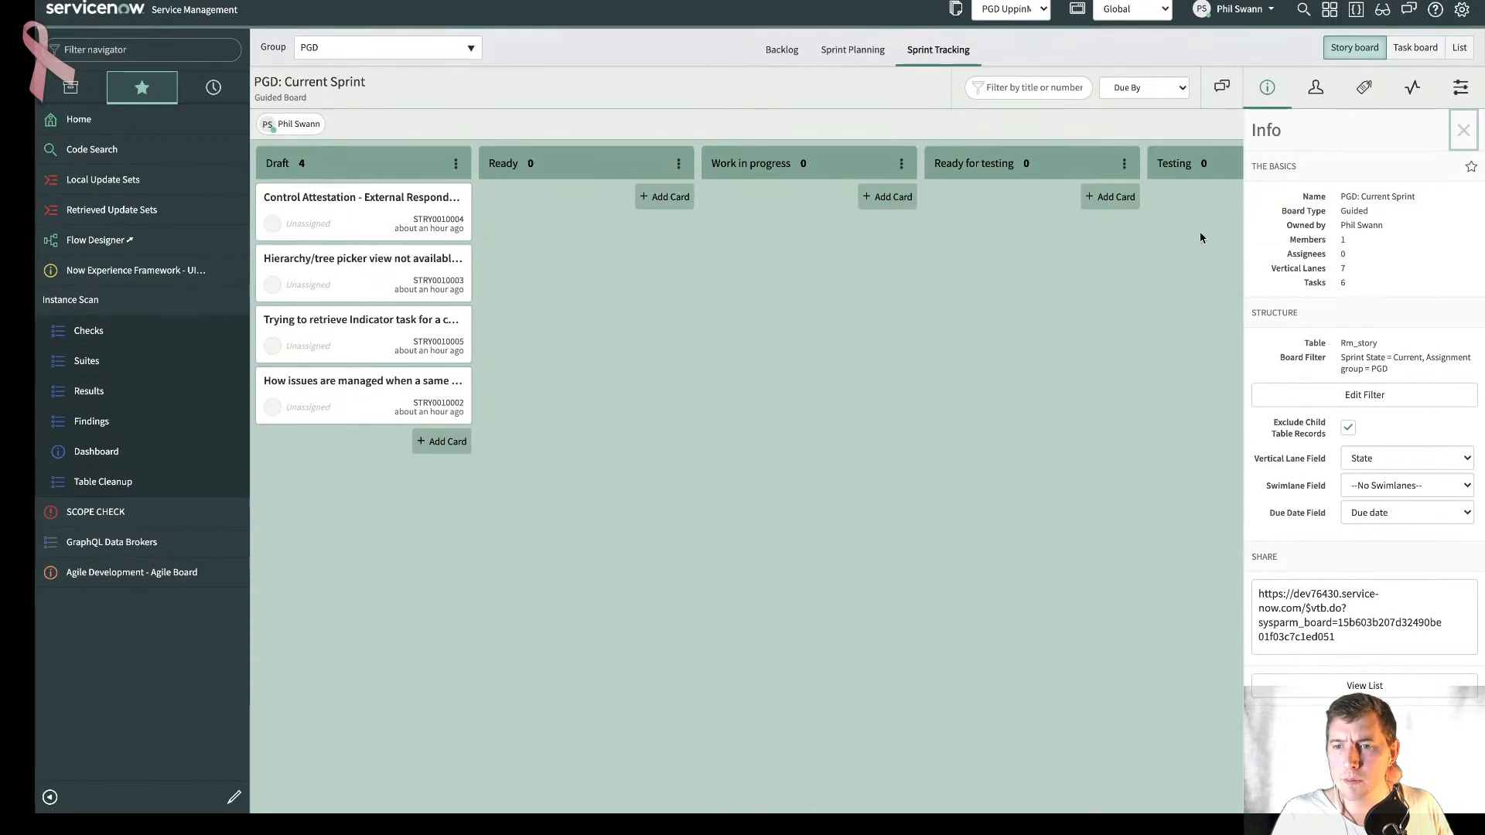
click(1266, 87)
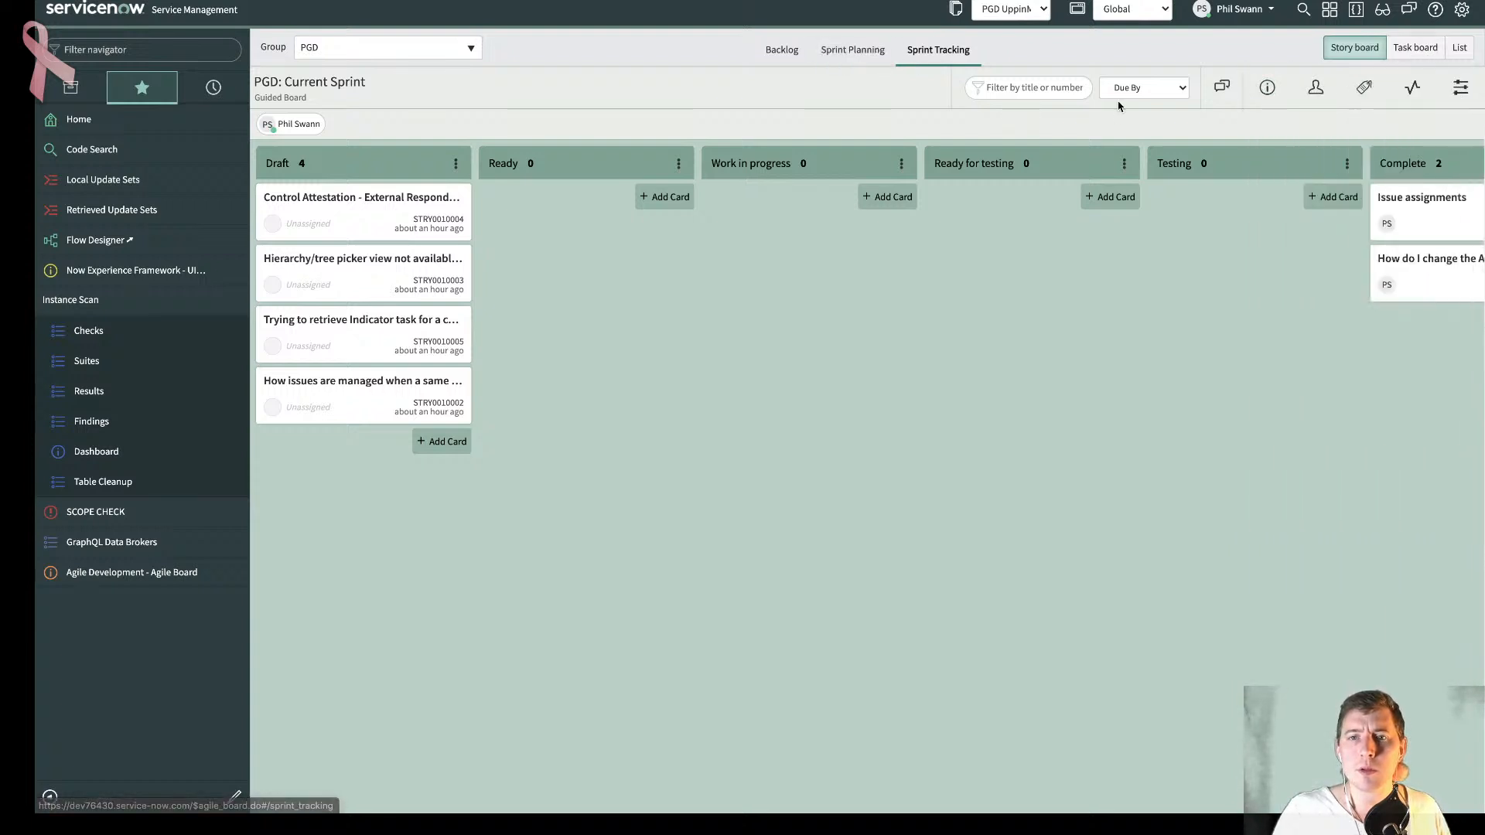
click(835, 68)
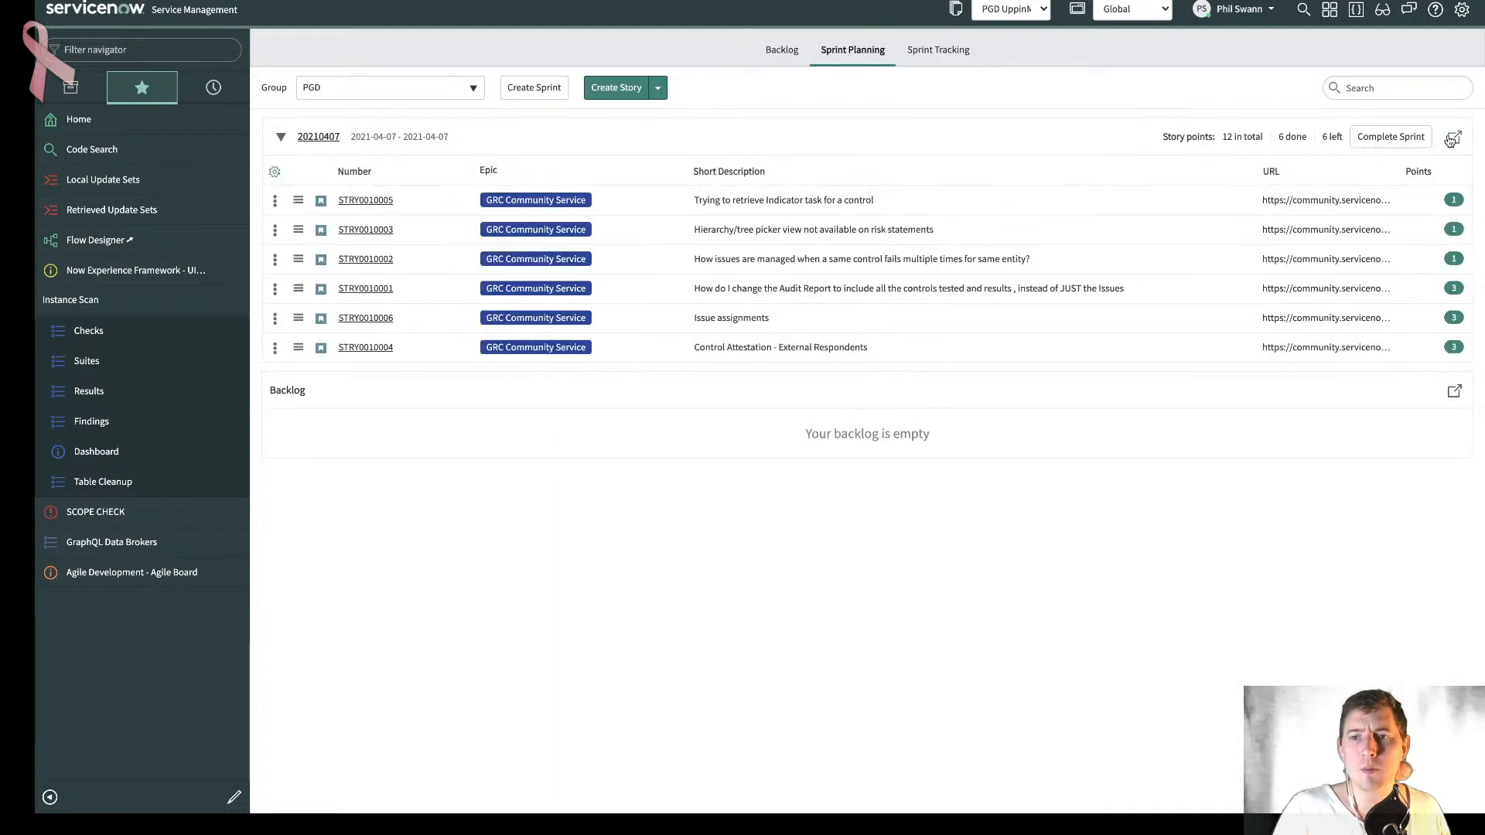
click(281, 137)
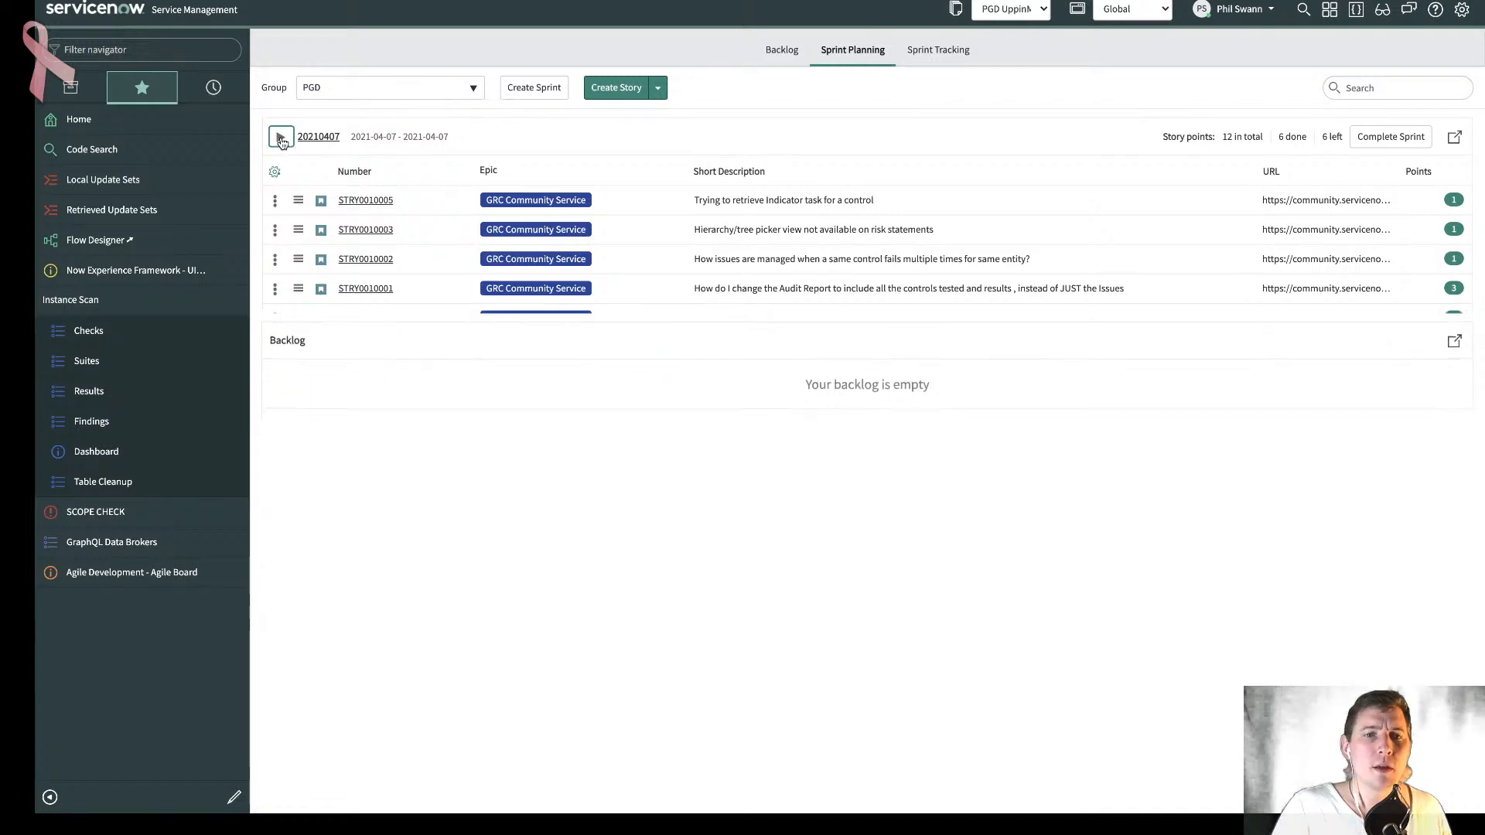
click(281, 137)
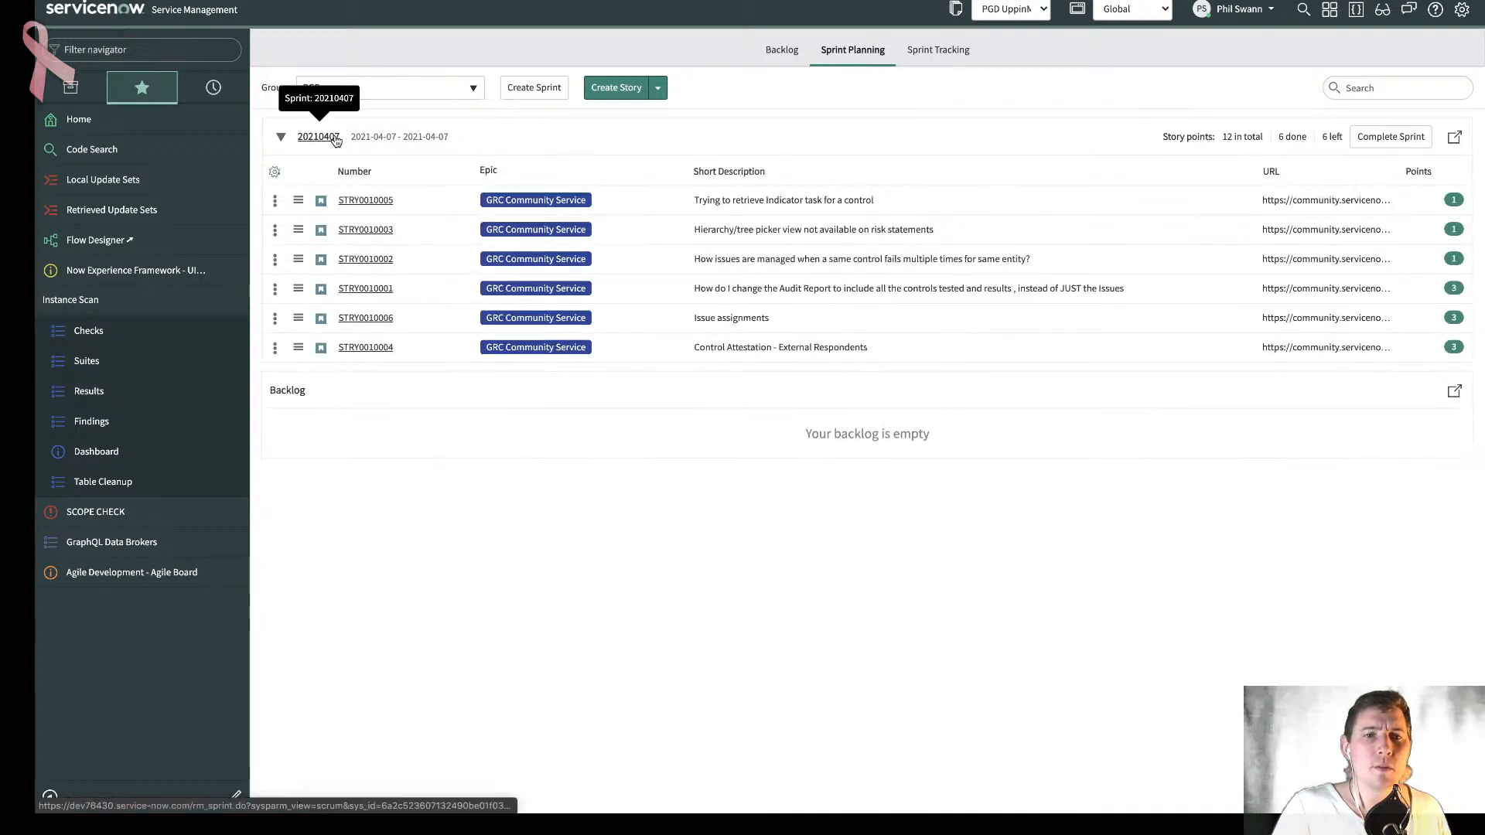
click(339, 138)
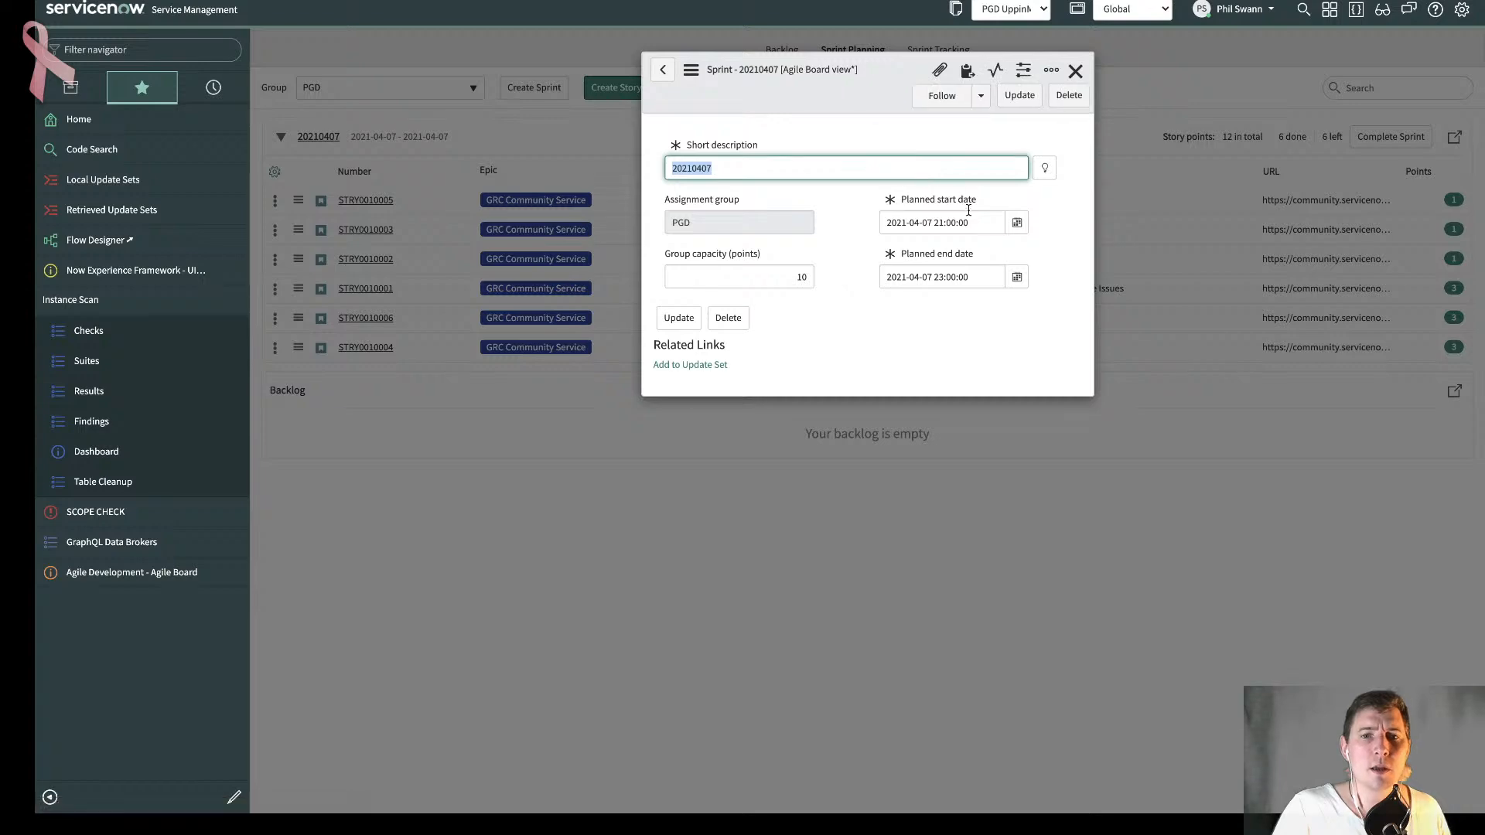
click(971, 220)
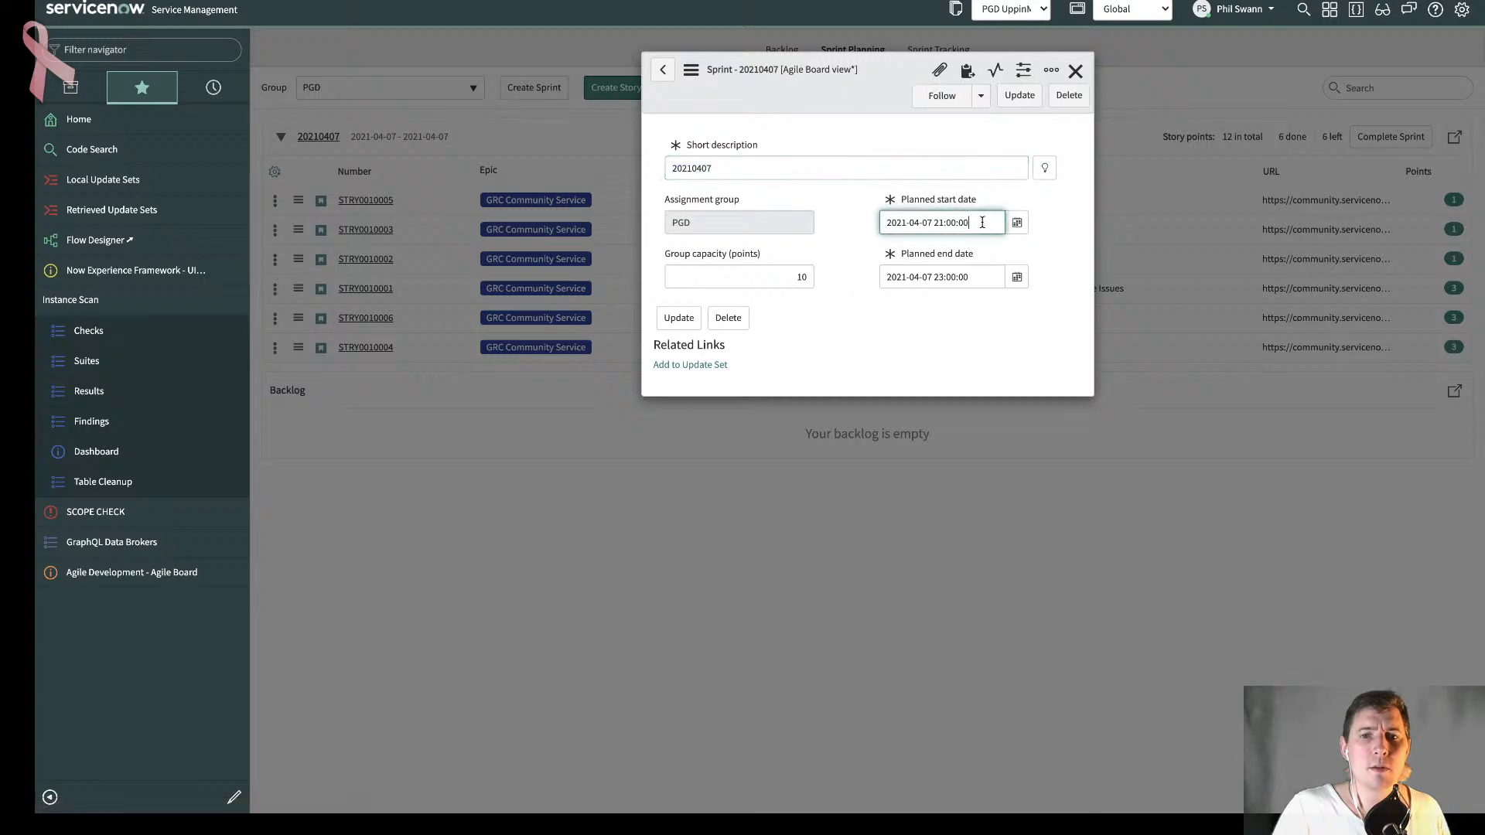
click(1076, 71)
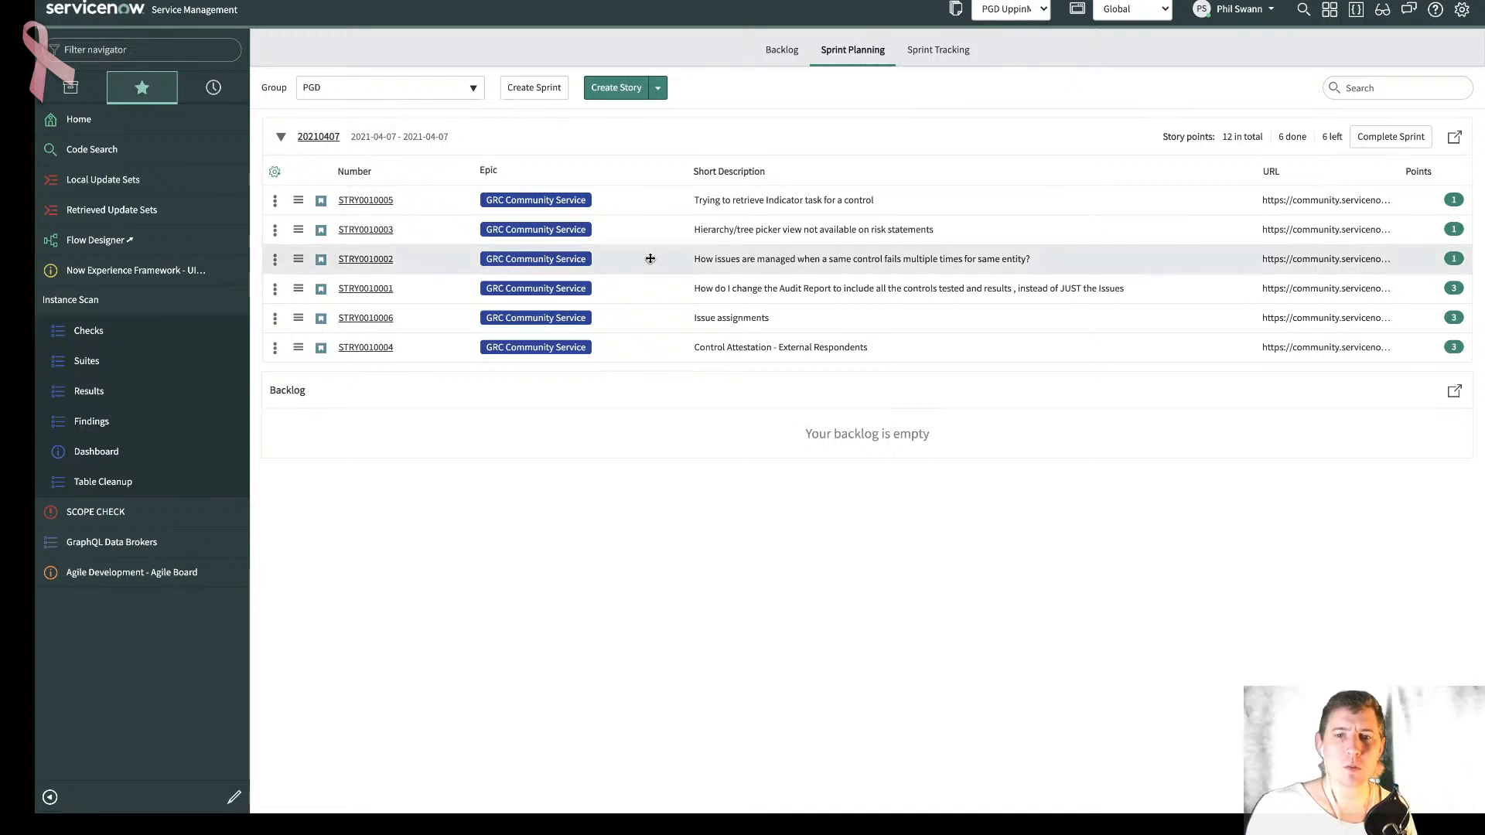
- Open the full "Hierarchy/tree picker view not available on risk statements" story from sprint tracking and read its linked community question
click(938, 51)
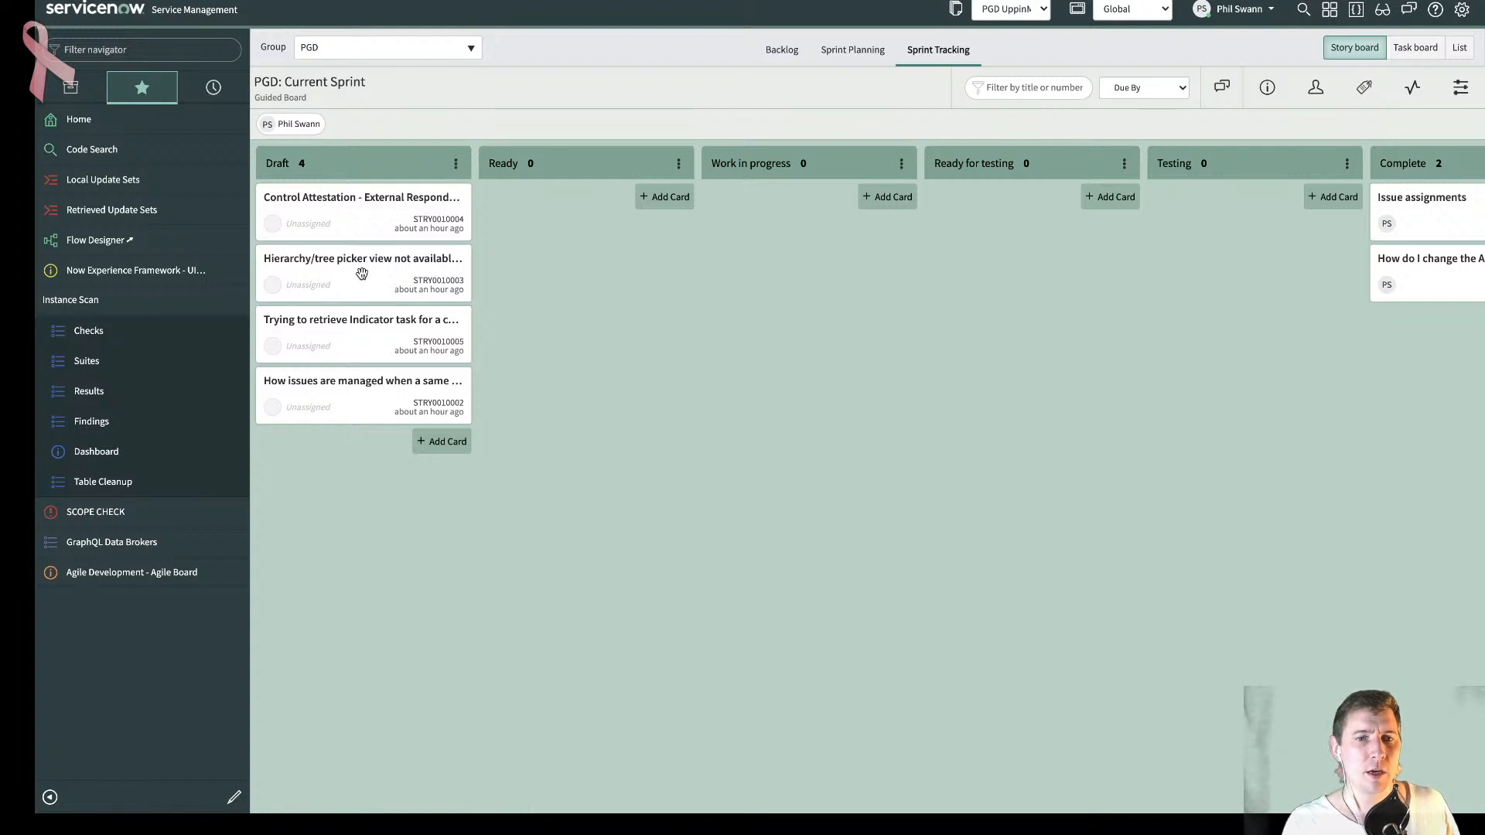
click(390, 261)
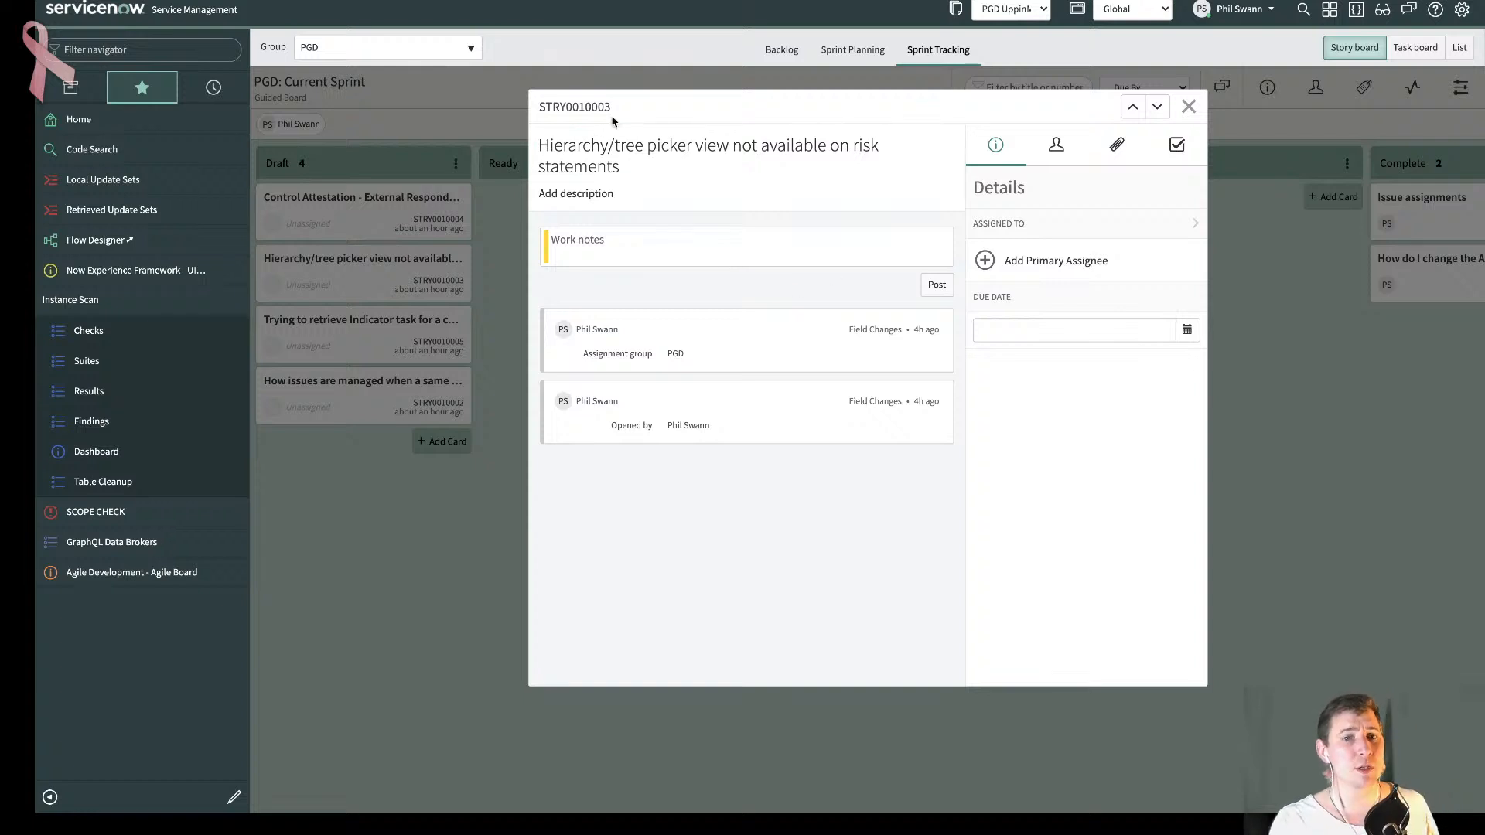
click(591, 108)
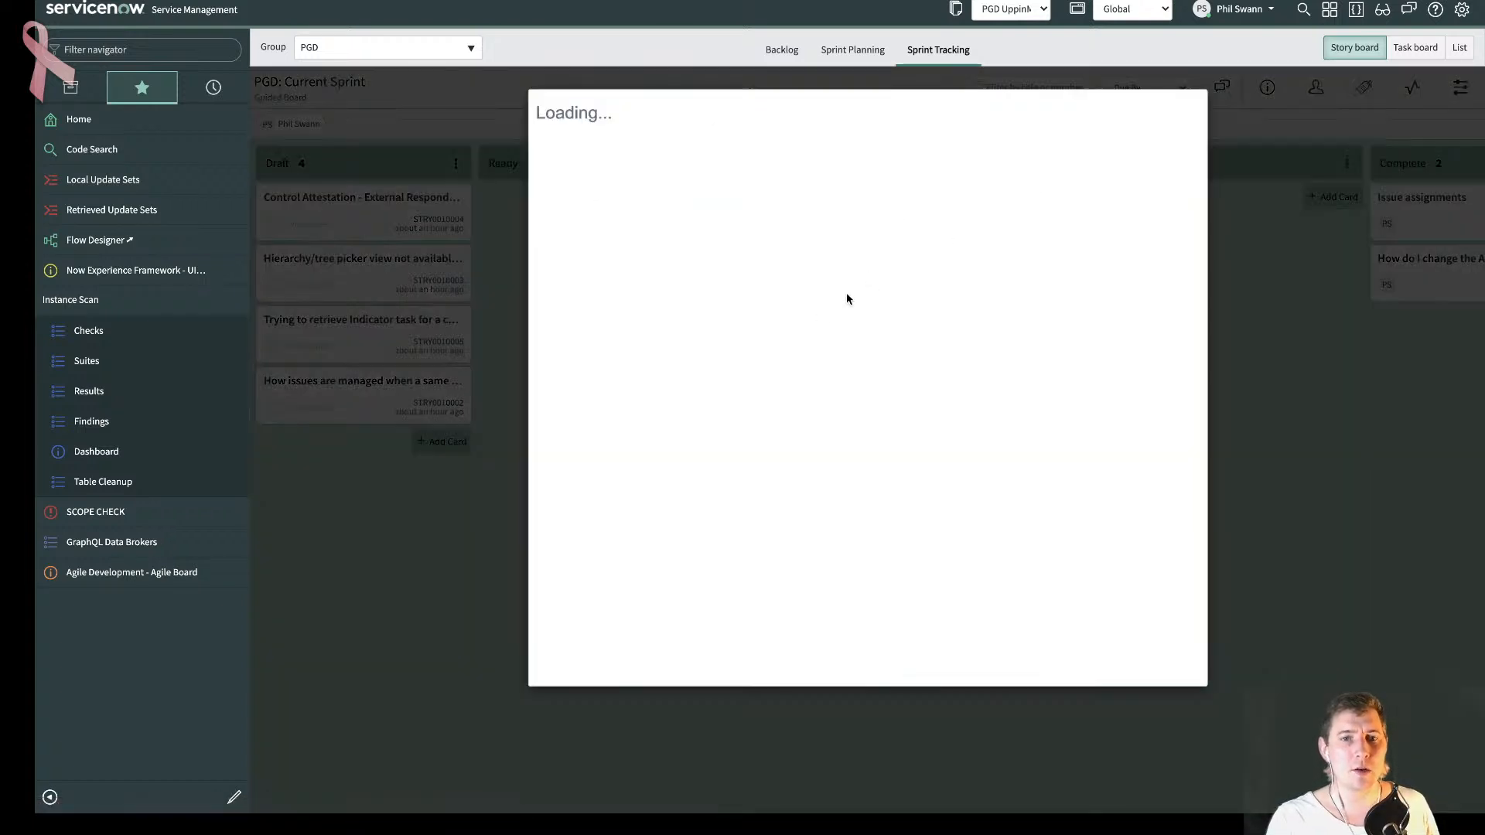
click(801, 427)
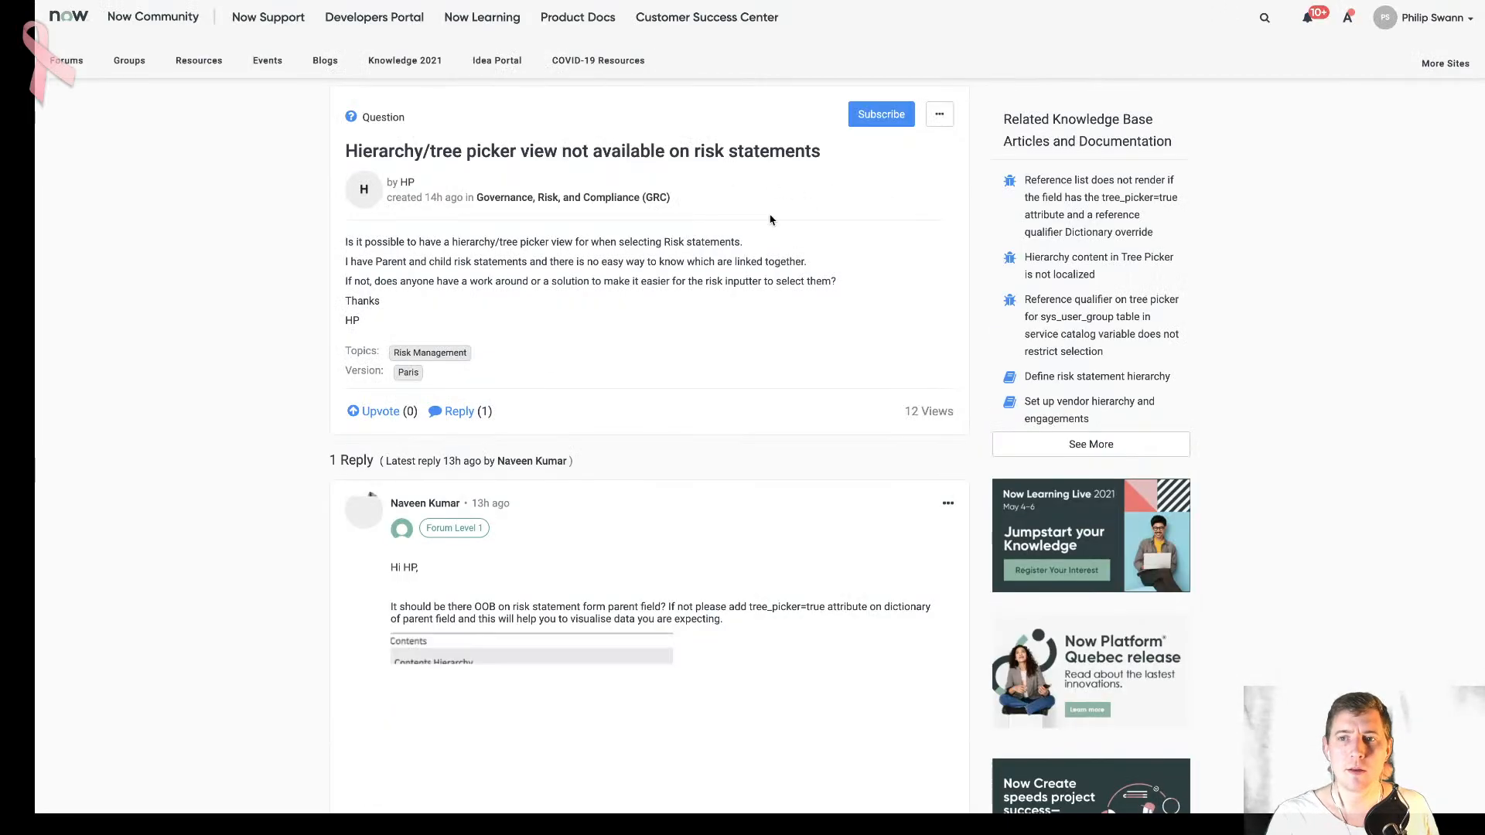
scroll(719, 255, down, 3)
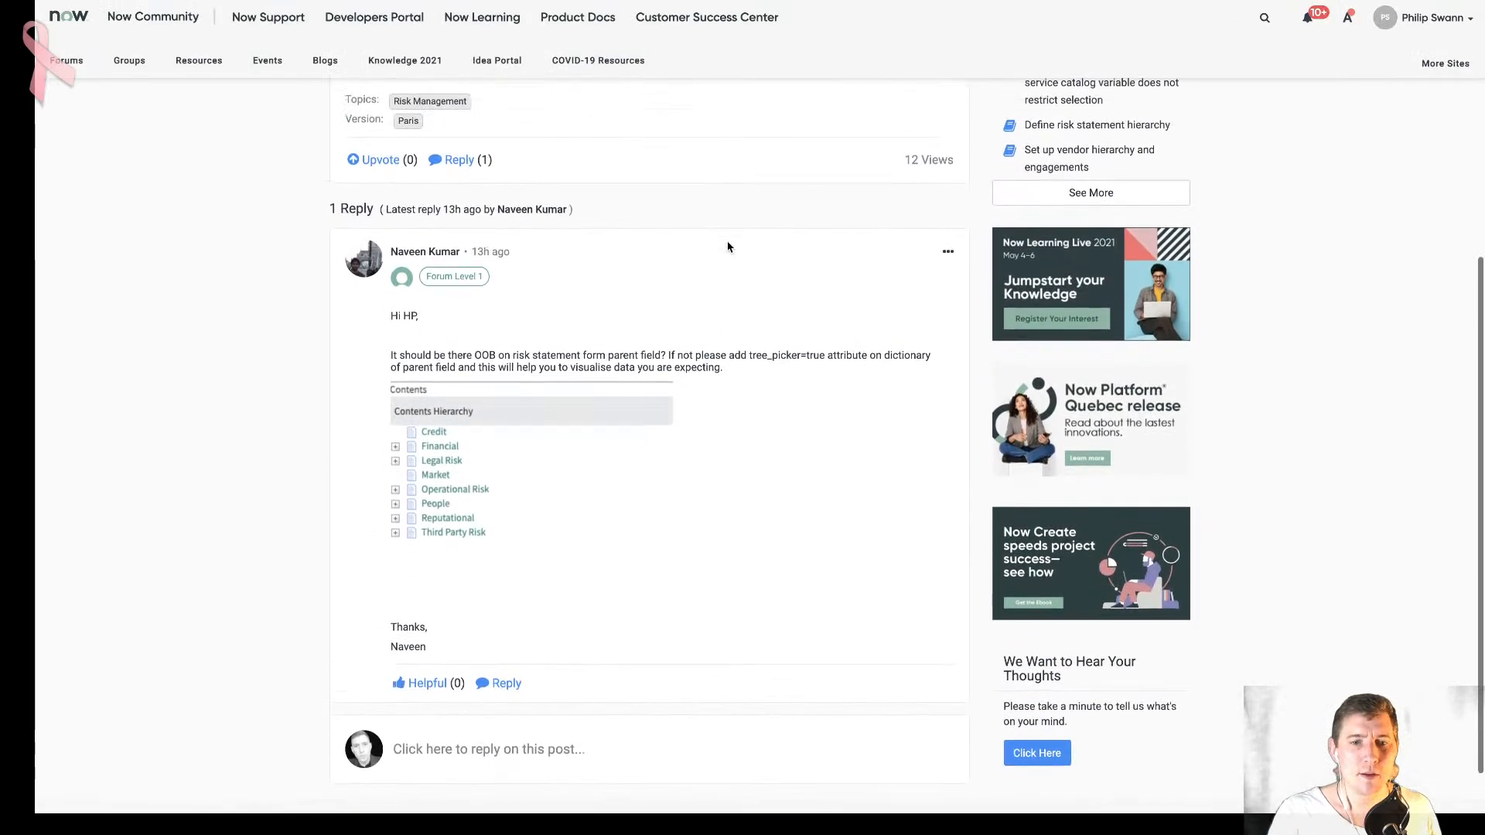
scroll(727, 247, up, 3)
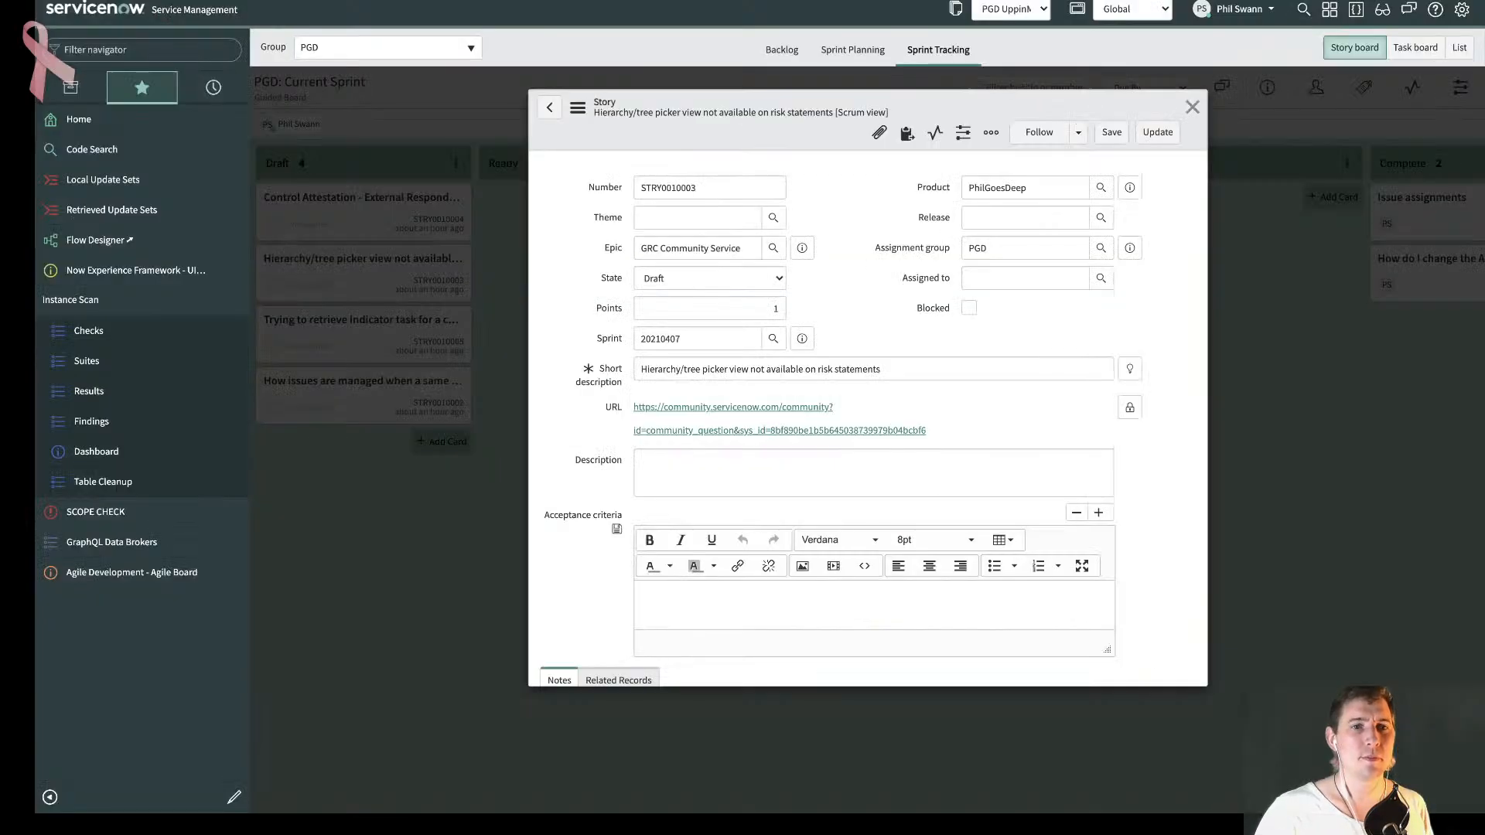
- Open the Risk Statements list via the sn_risk_definition table and start a new risk statement record
click(195, 46)
text(sn)
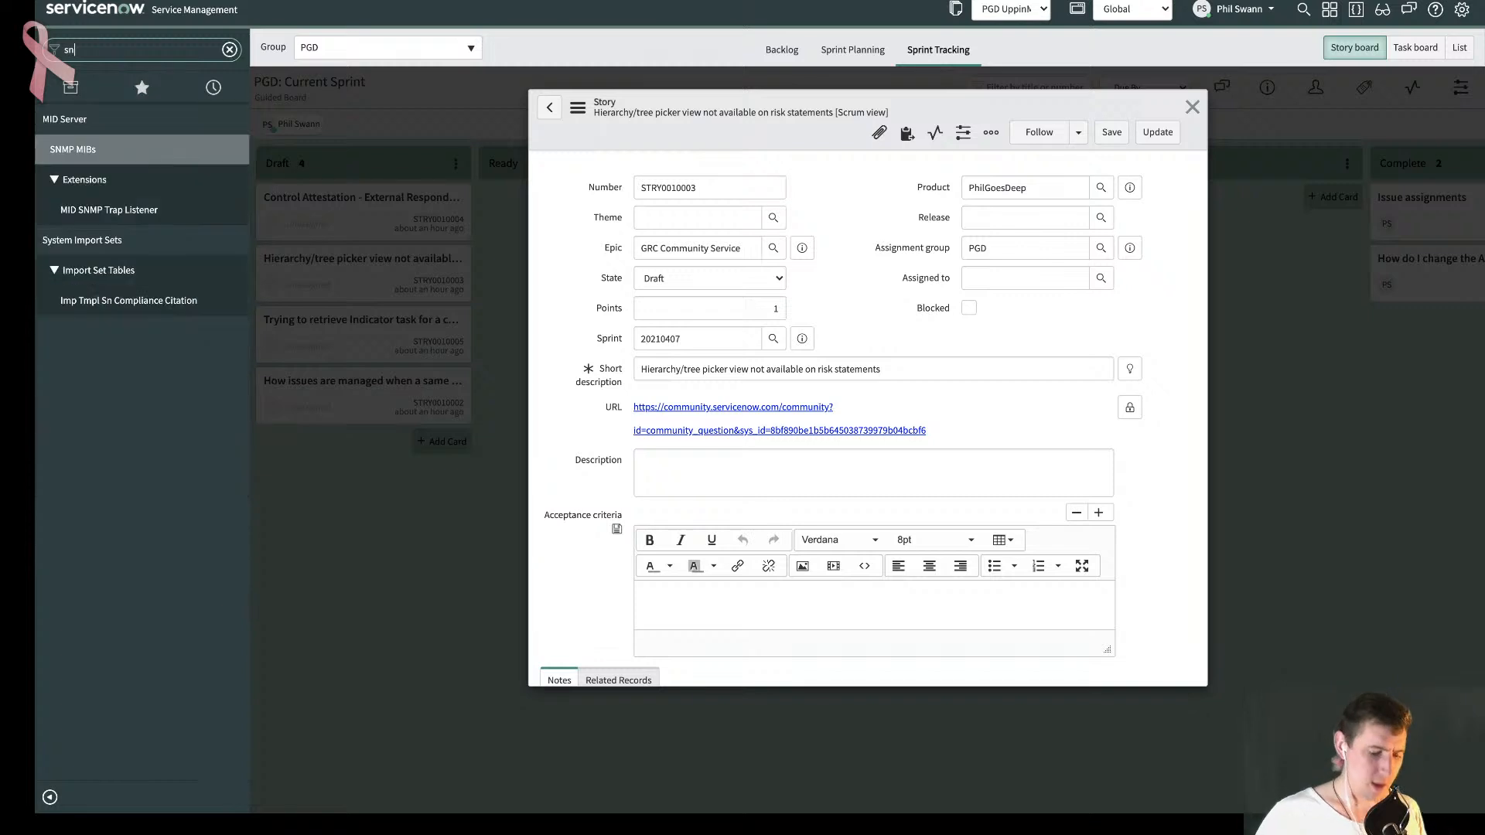
text(_risk_)
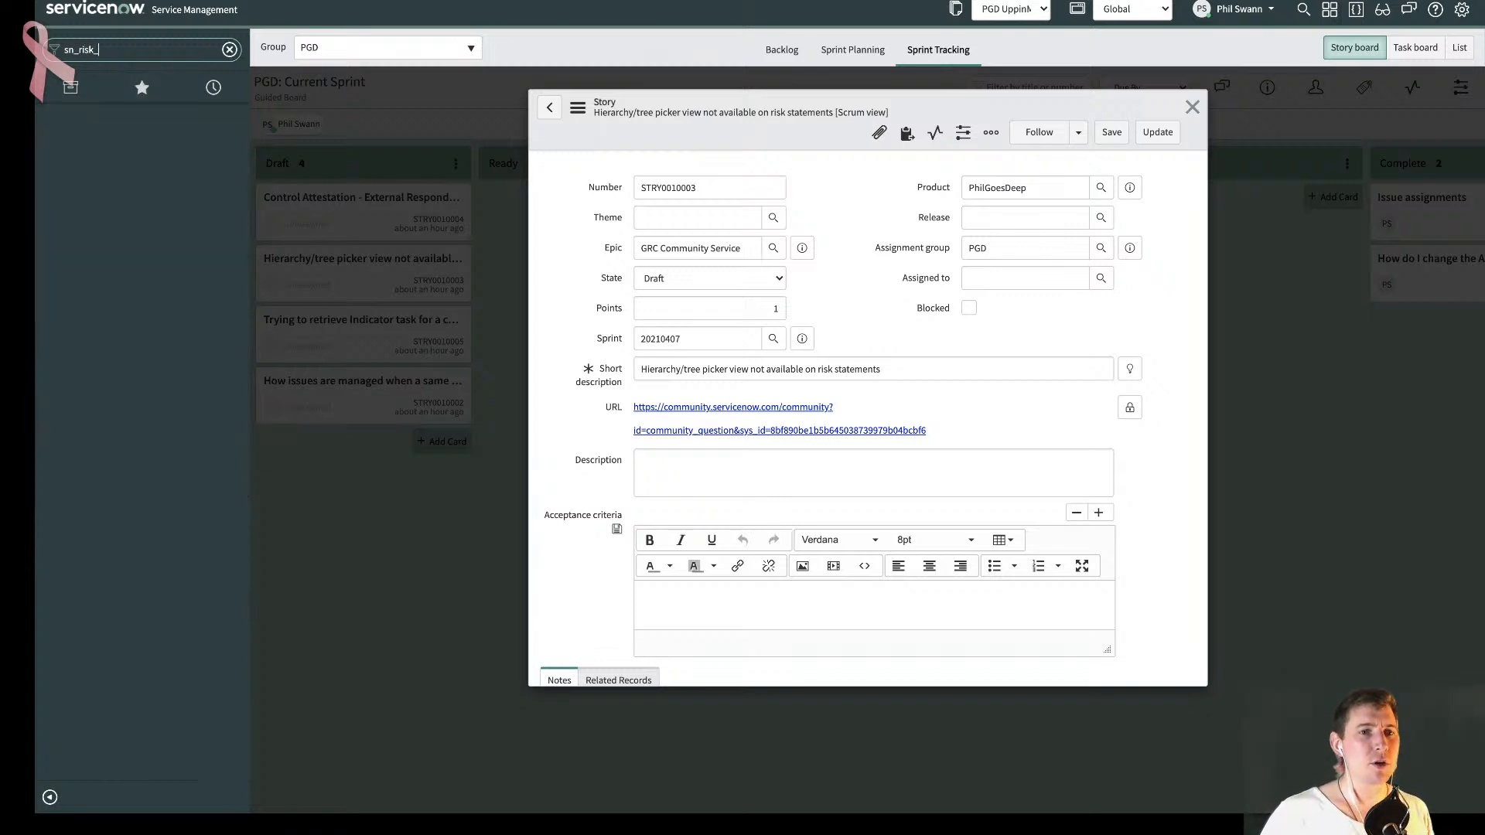
text(definition.LIST)
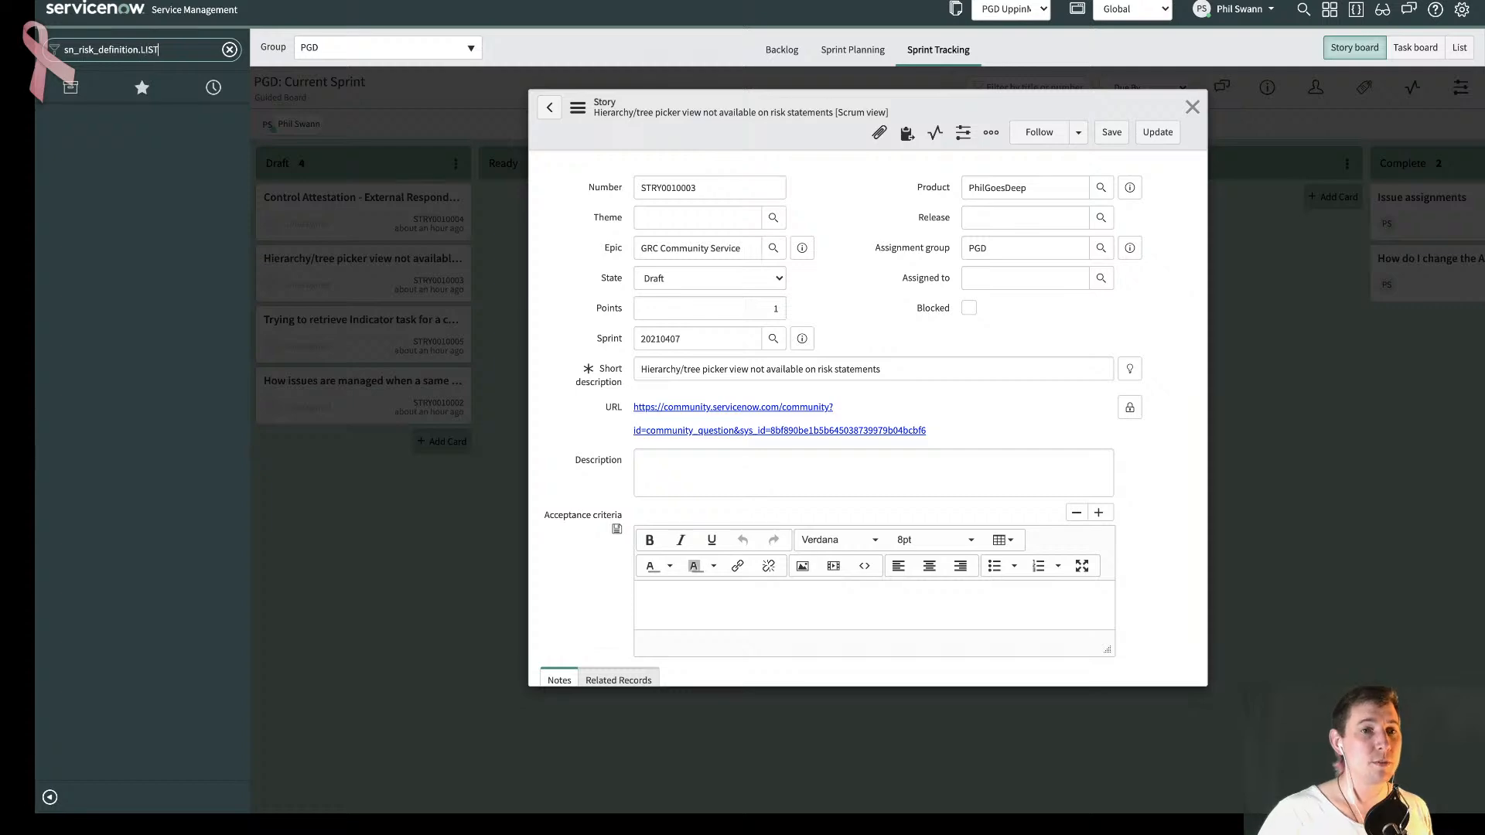
key(Return)
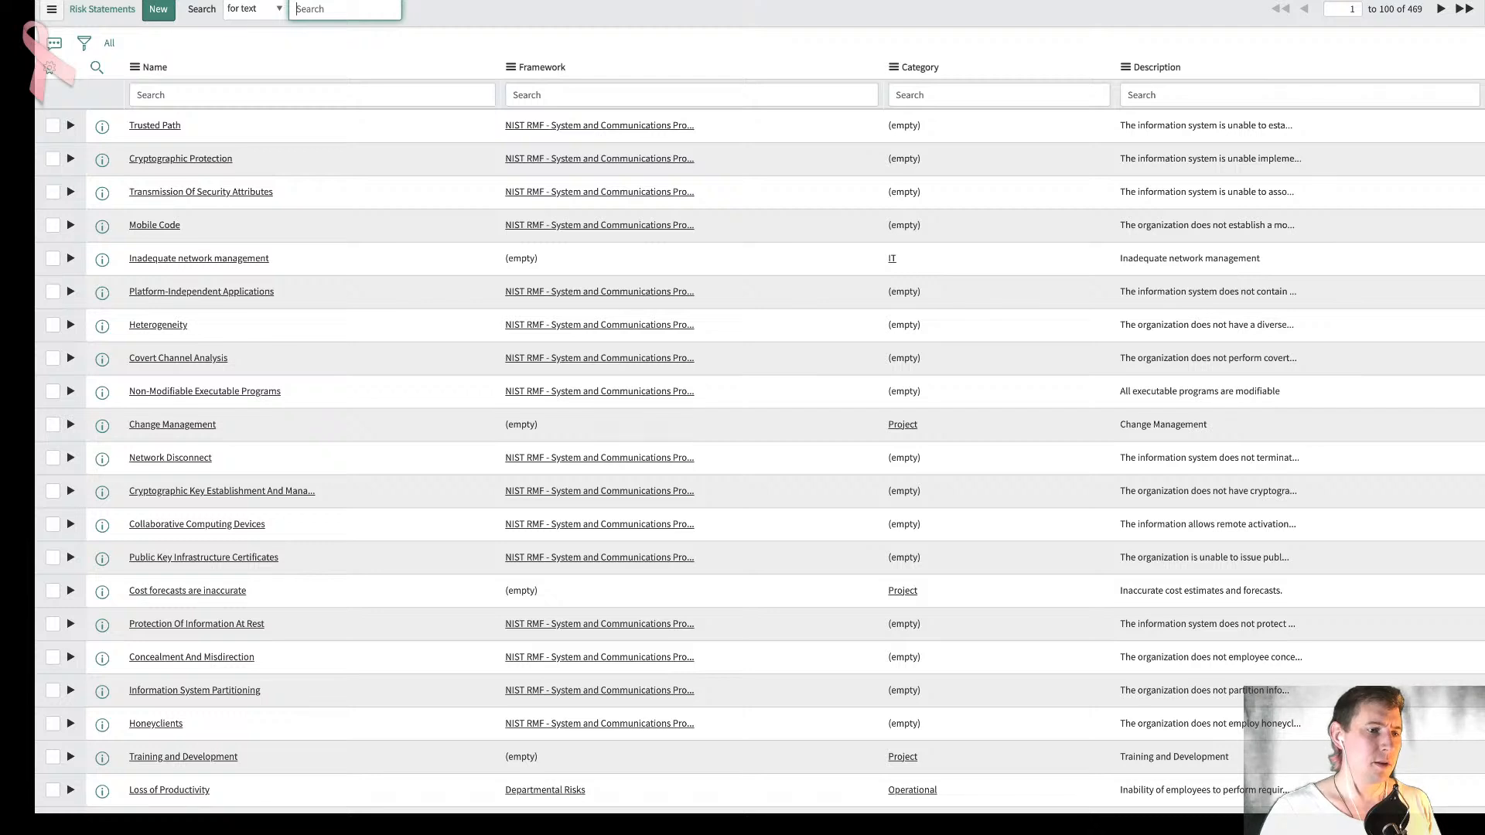
click(717, 51)
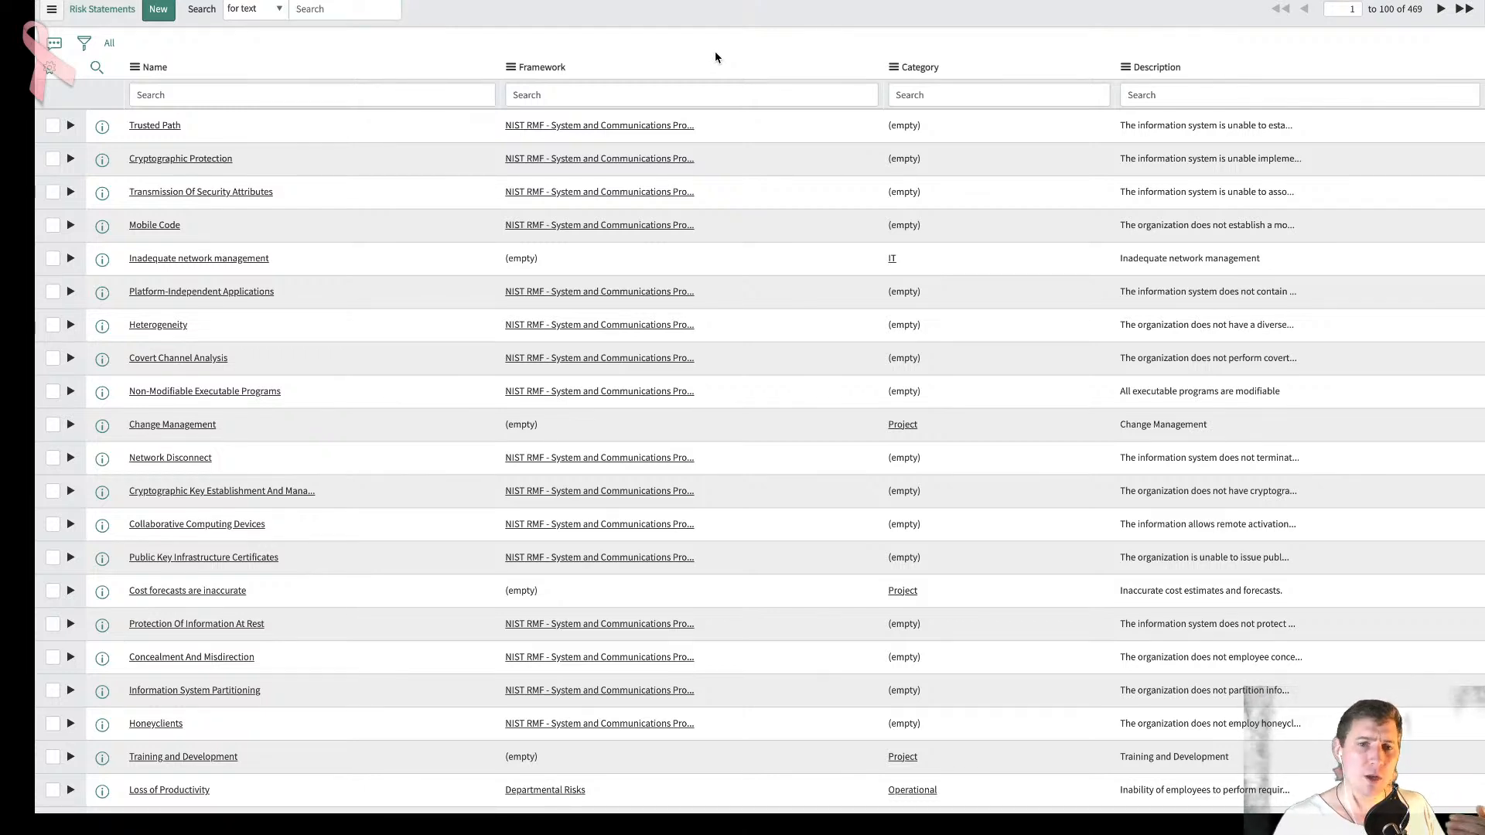
click(161, 14)
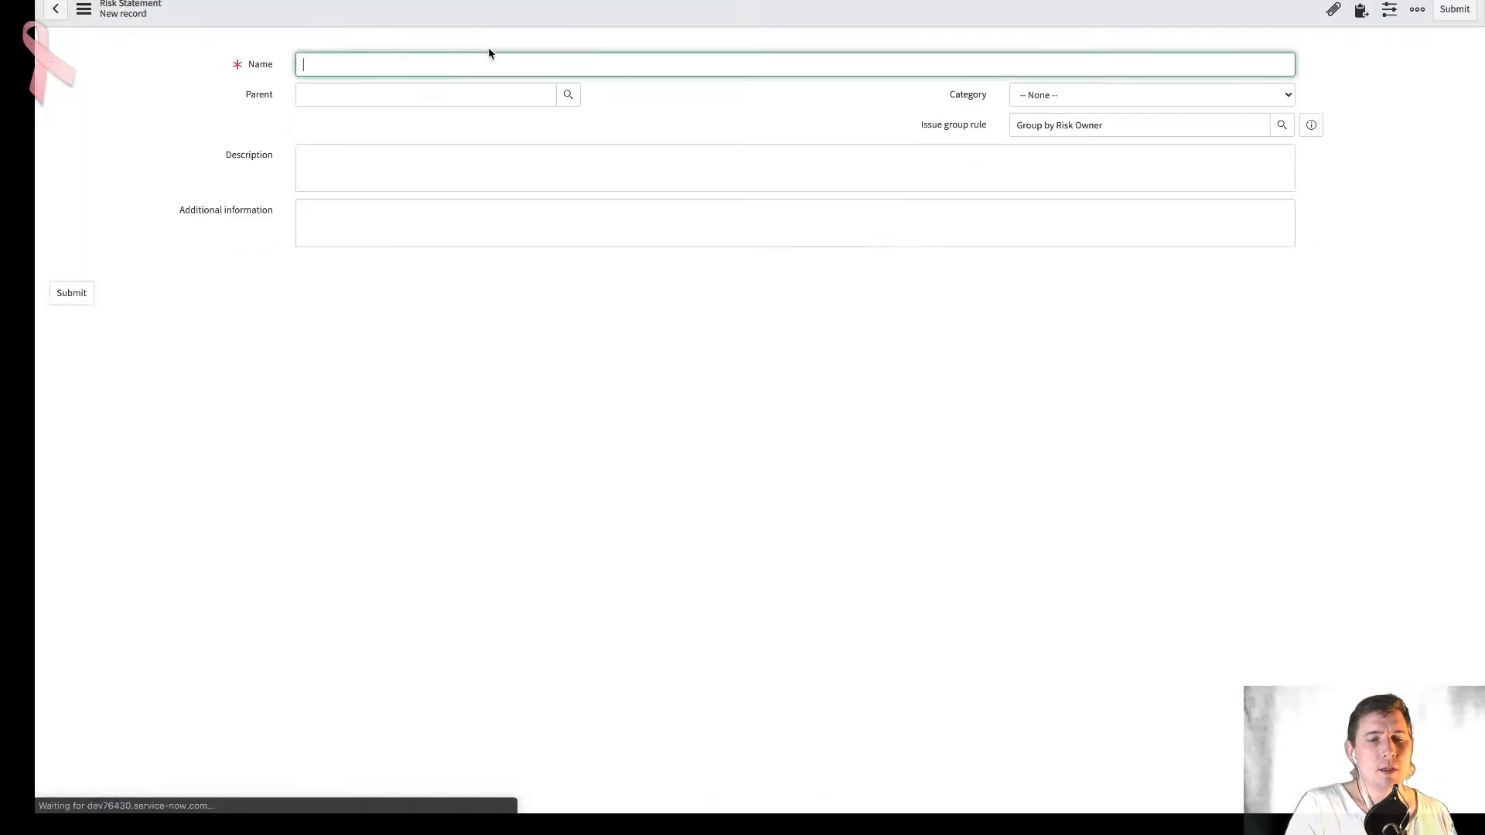
- Examine the dictionary info of the risk statement's Parent field, focusing on its reference table, reference qualifier and attributes
right_click(264, 96)
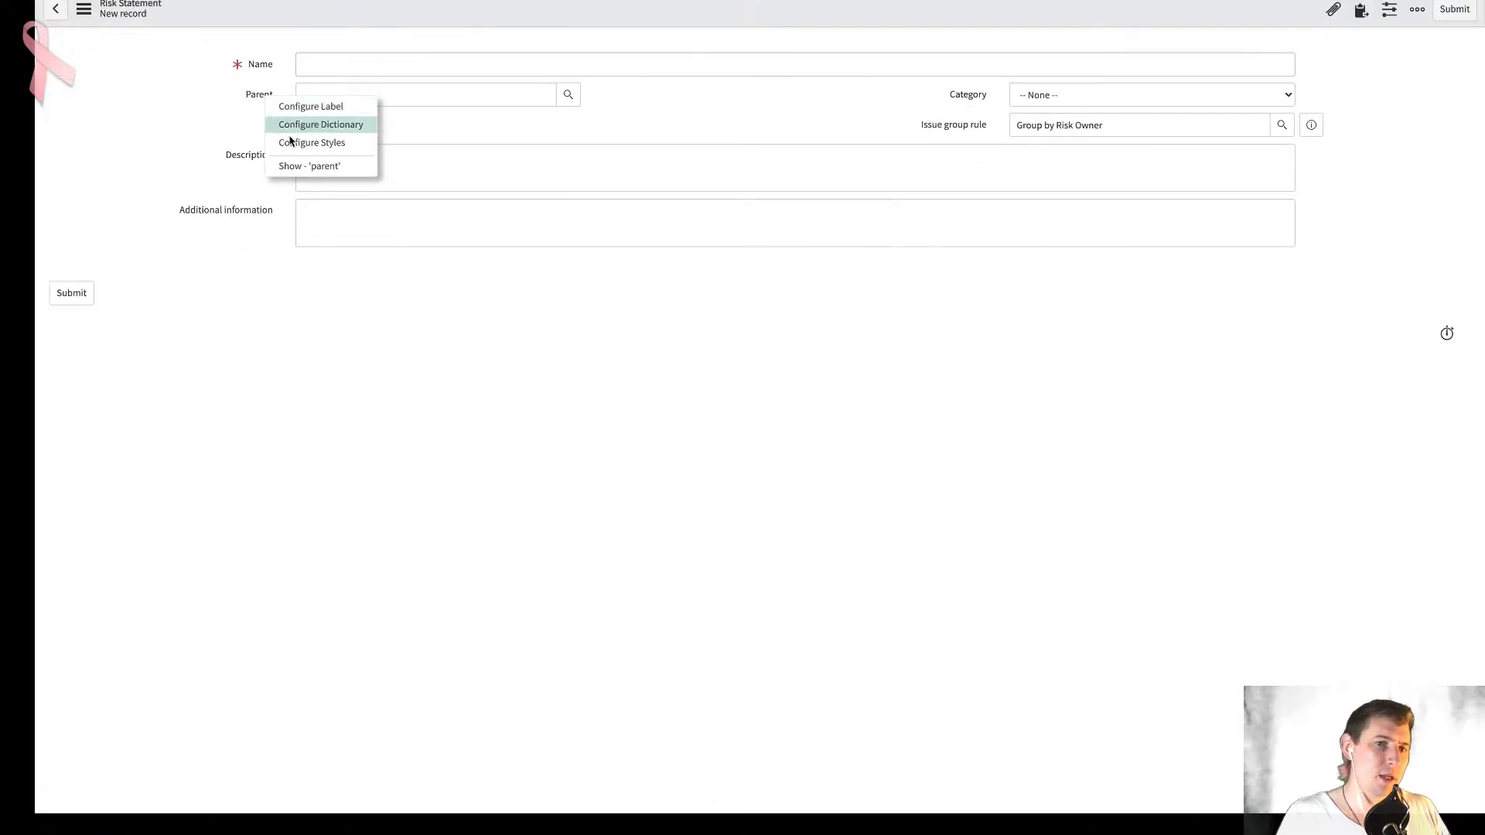
click(294, 167)
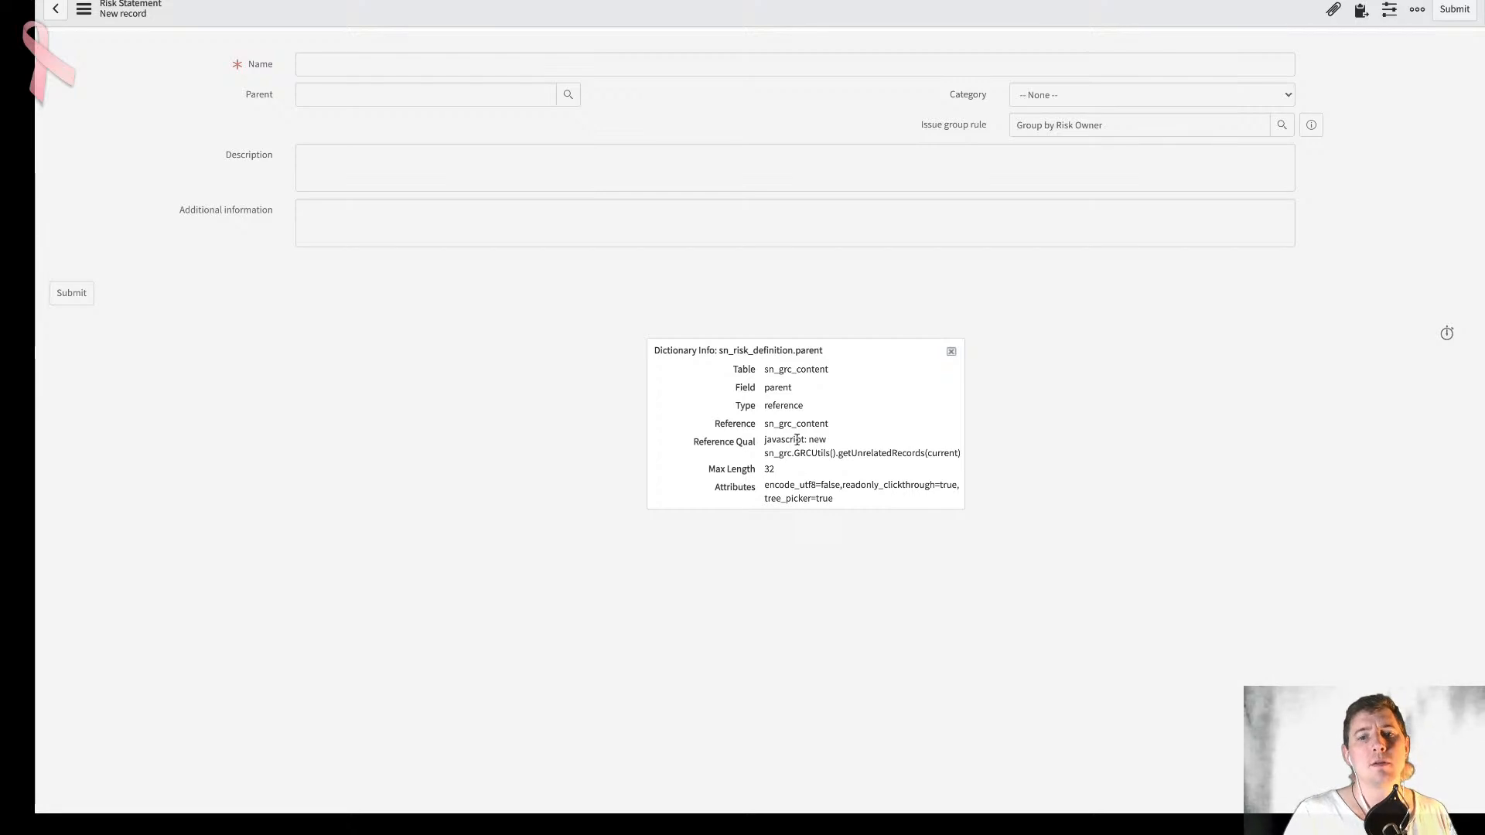
drag(828, 424, 752, 425)
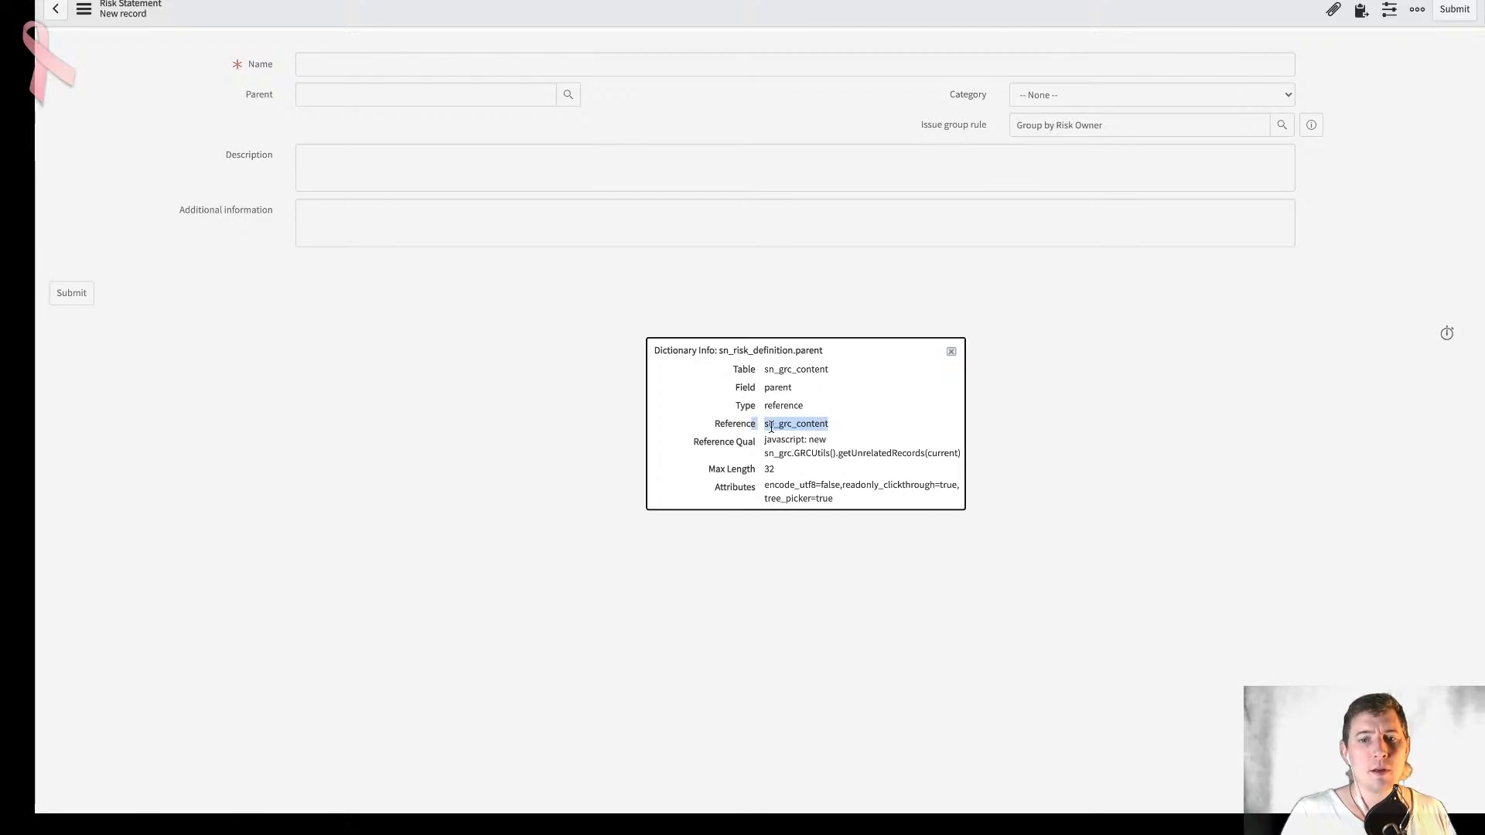
click(812, 441)
drag(827, 468, 749, 445)
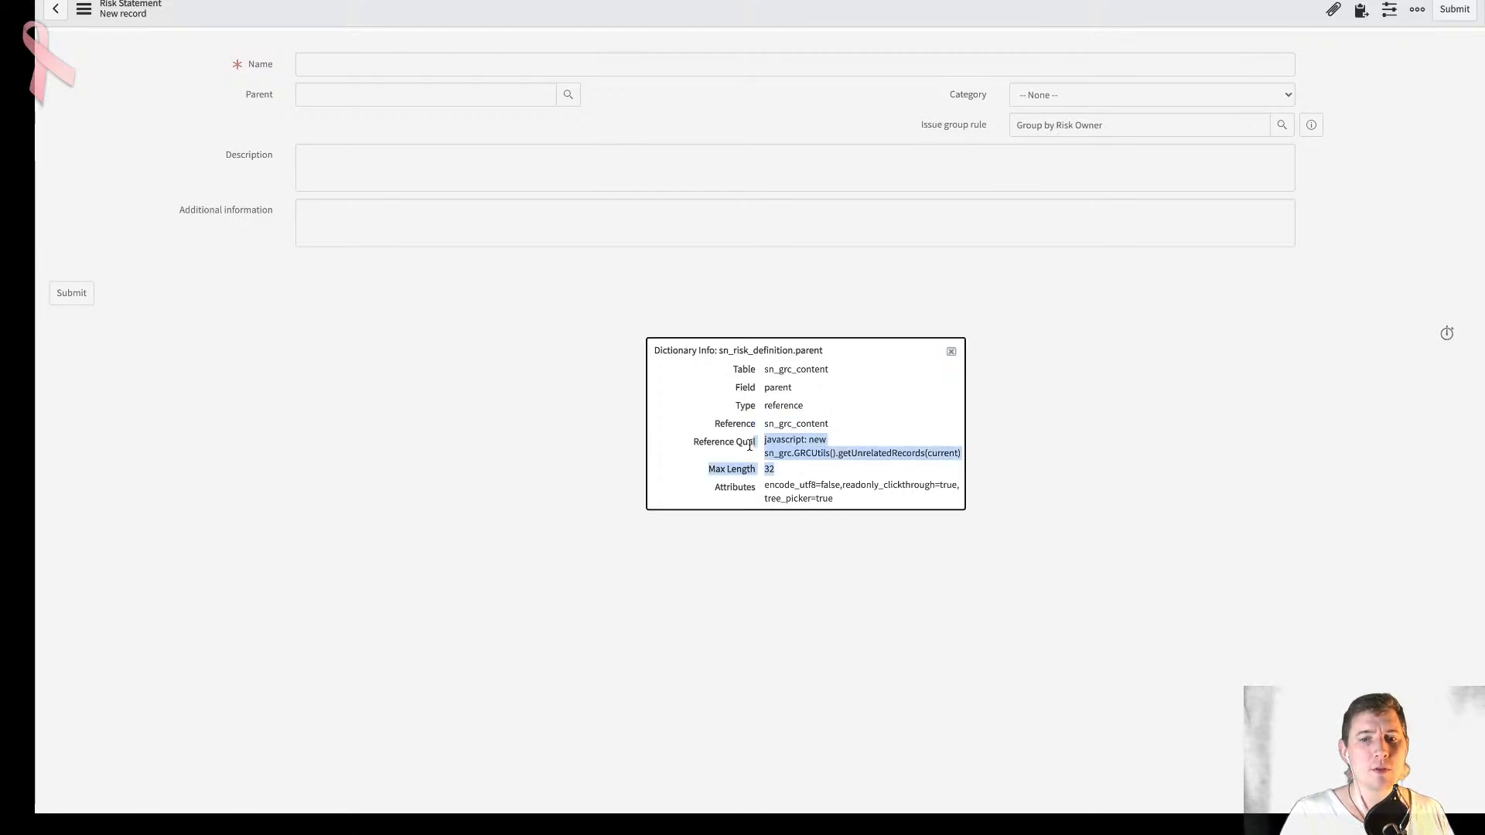
click(809, 448)
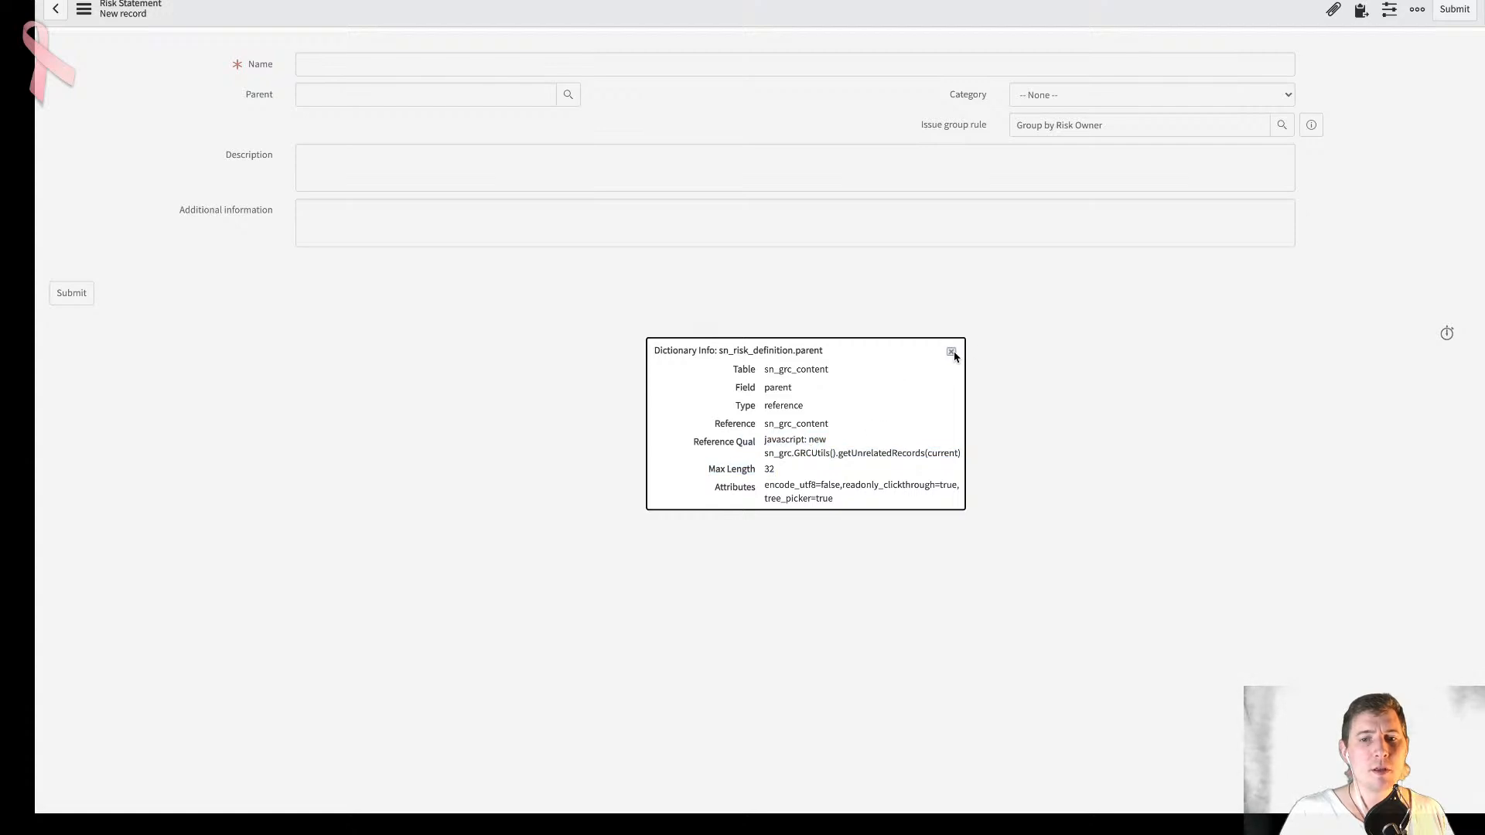
drag(828, 424, 764, 429)
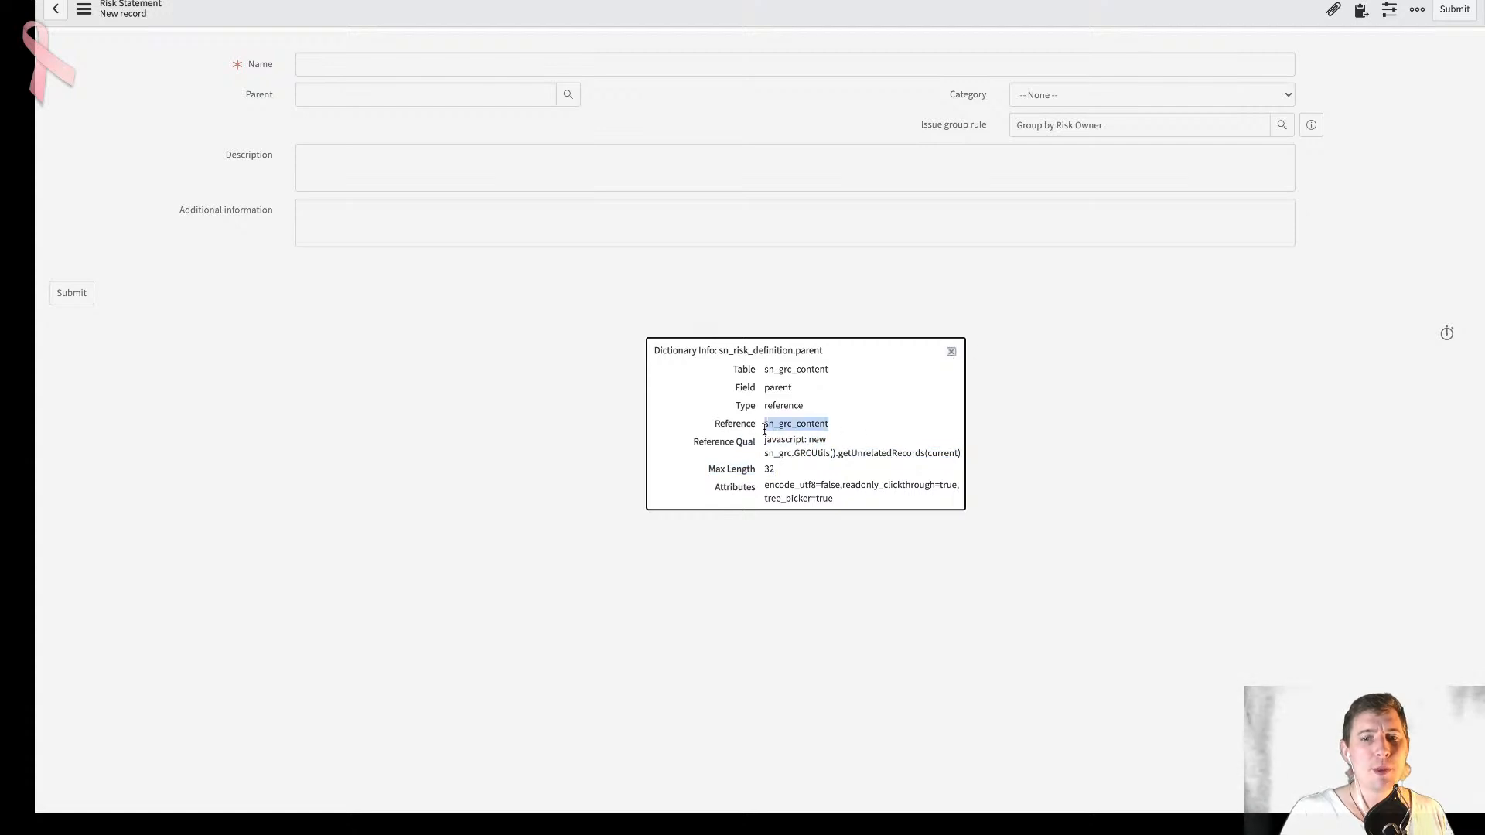
click(952, 352)
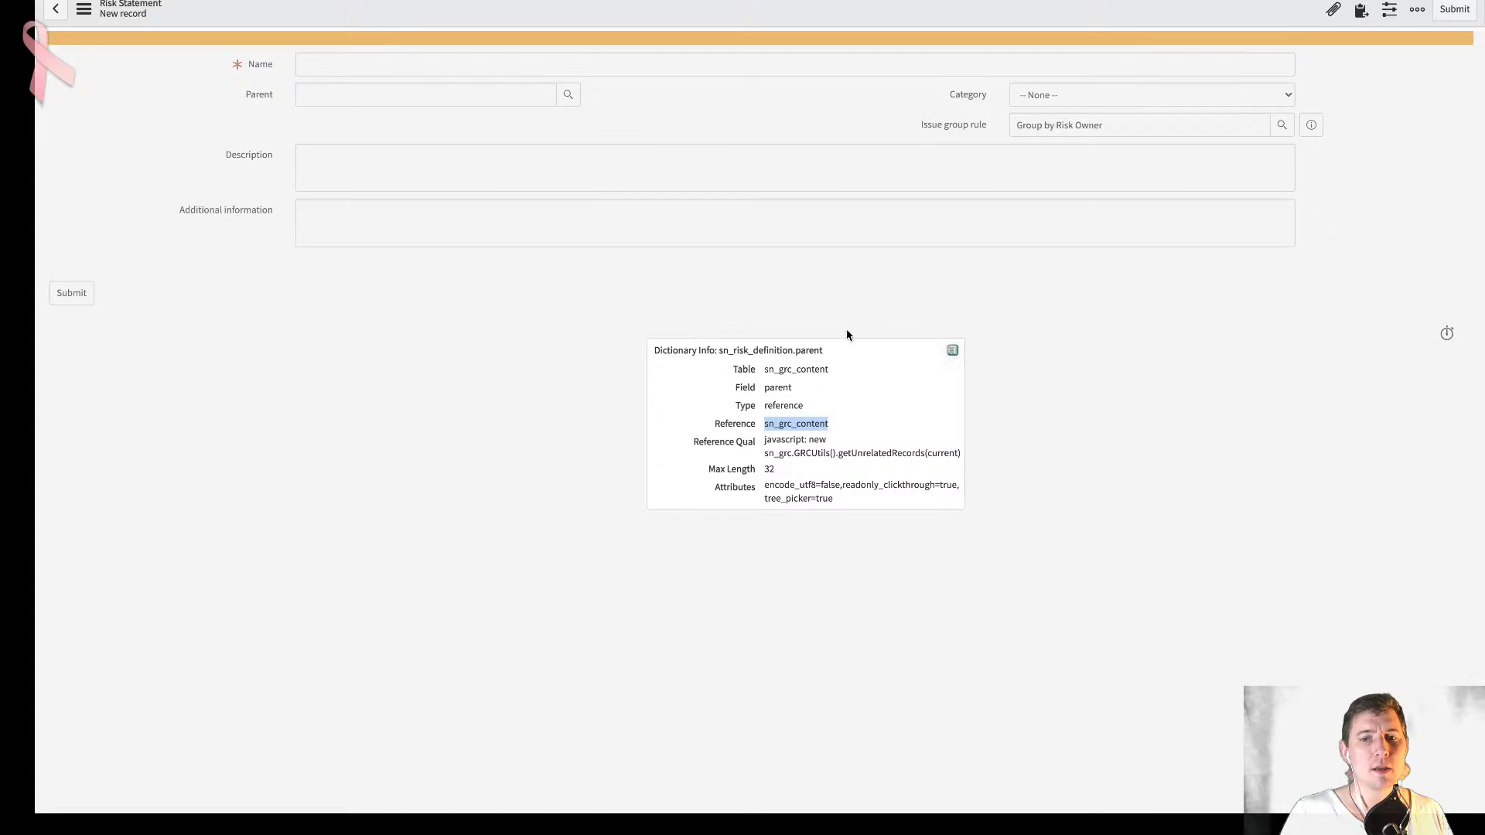
click(953, 352)
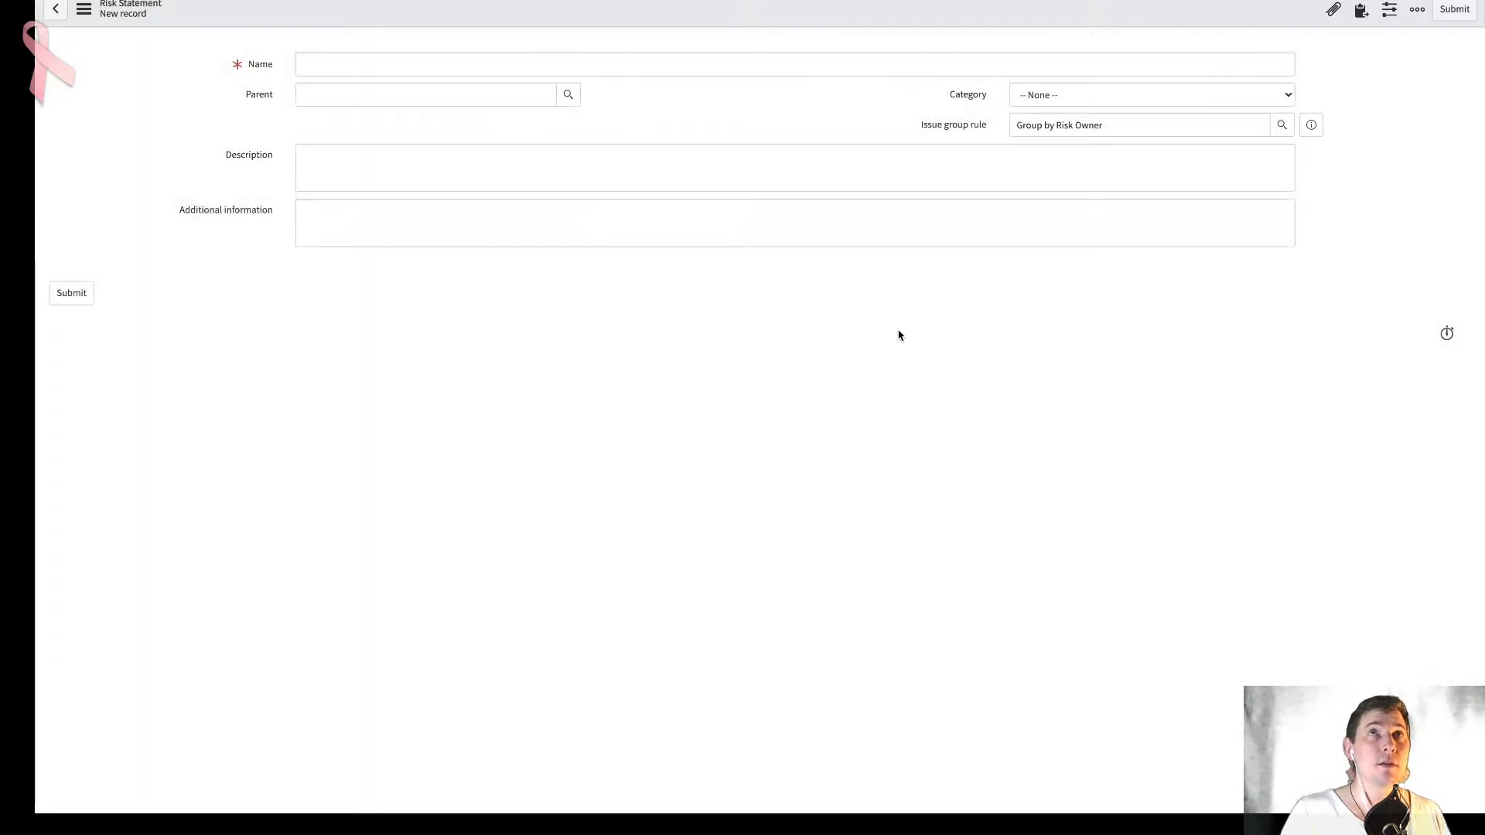
- Inspect the Parent field's suggestions and its Contents Hierarchy tree picker without choosing a parent
click(490, 94)
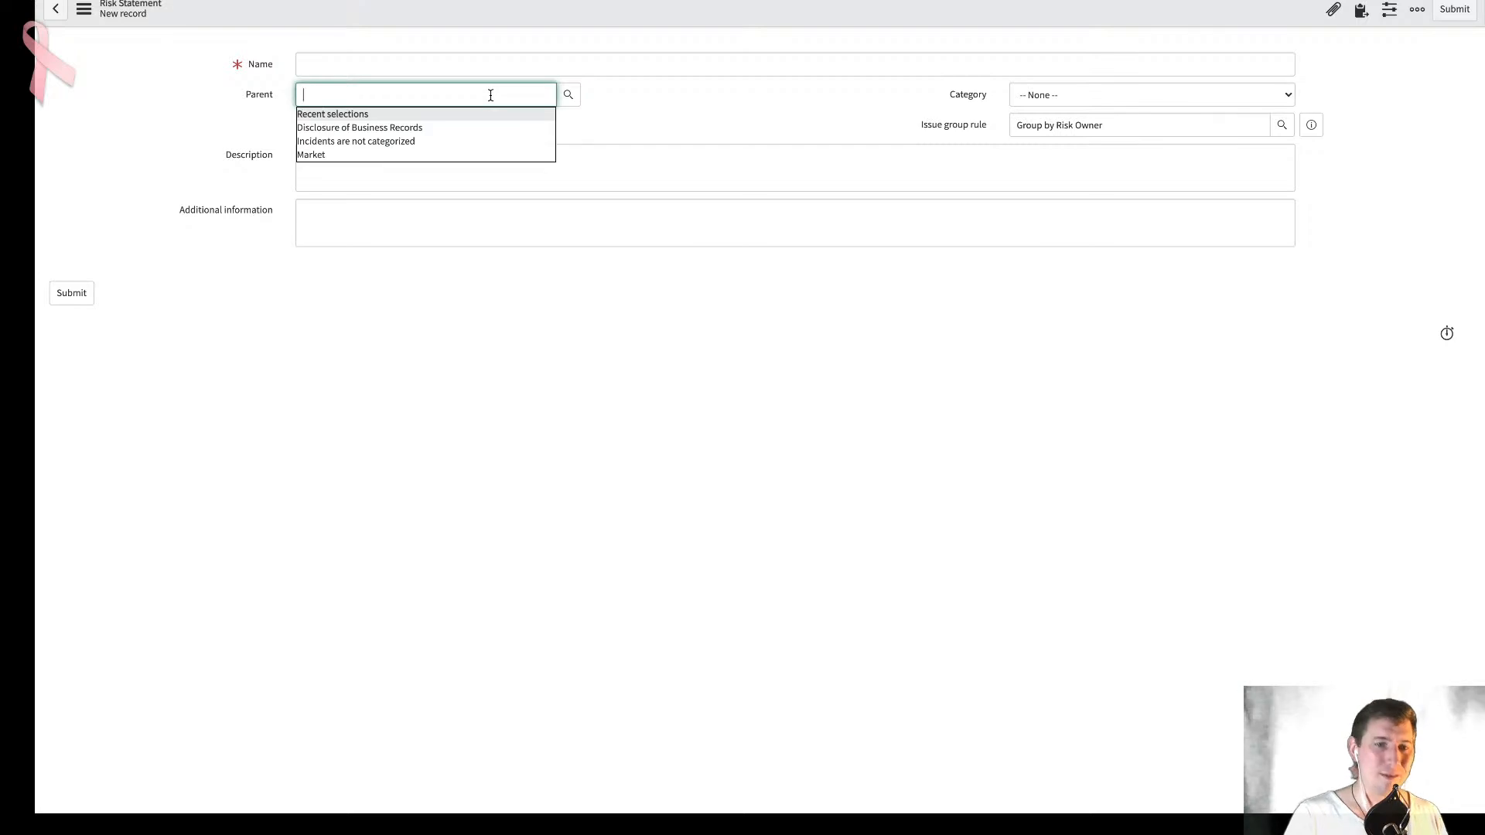
click(573, 97)
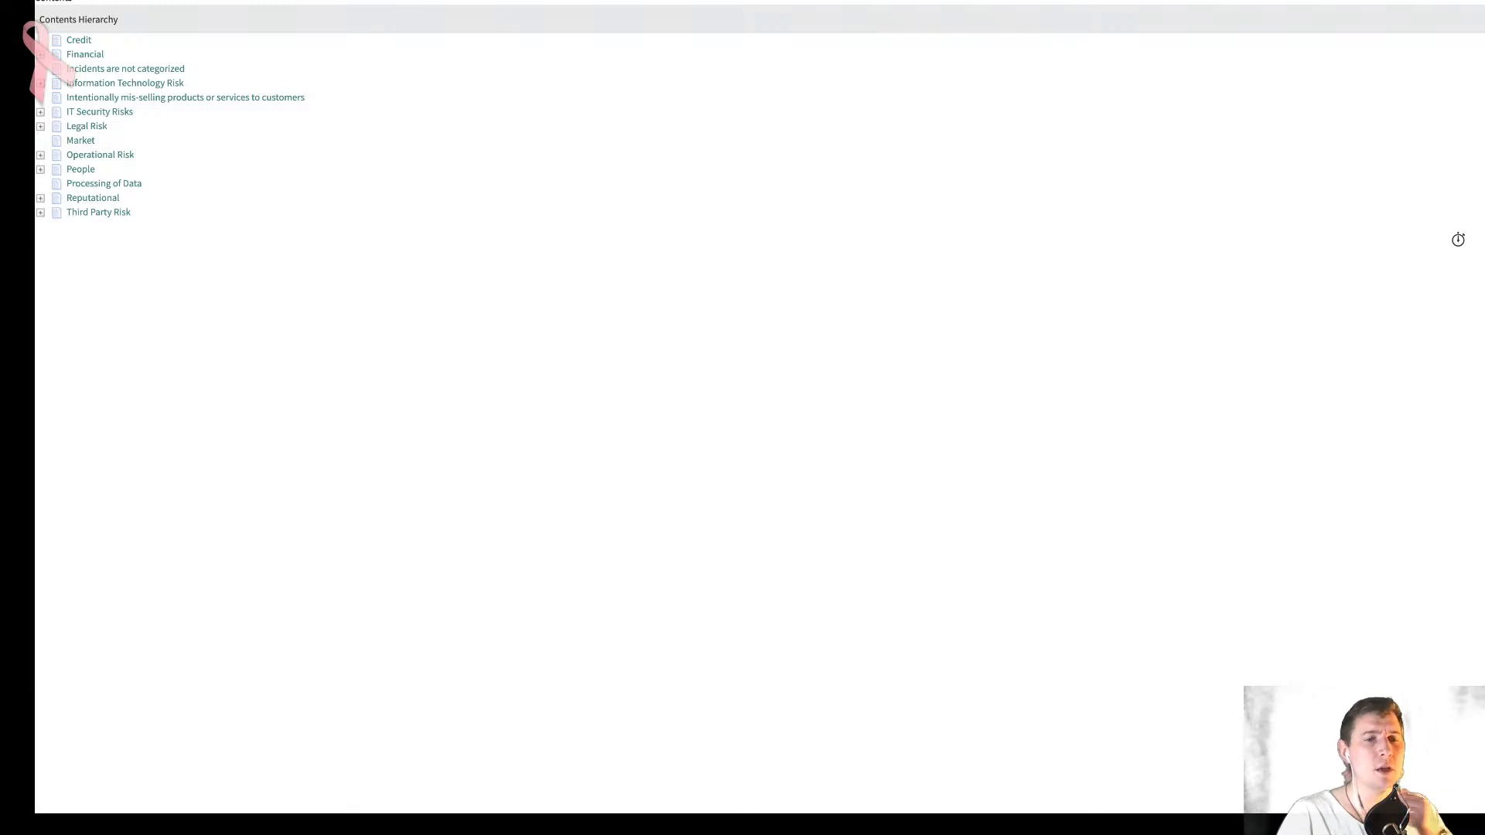
key(super+w)
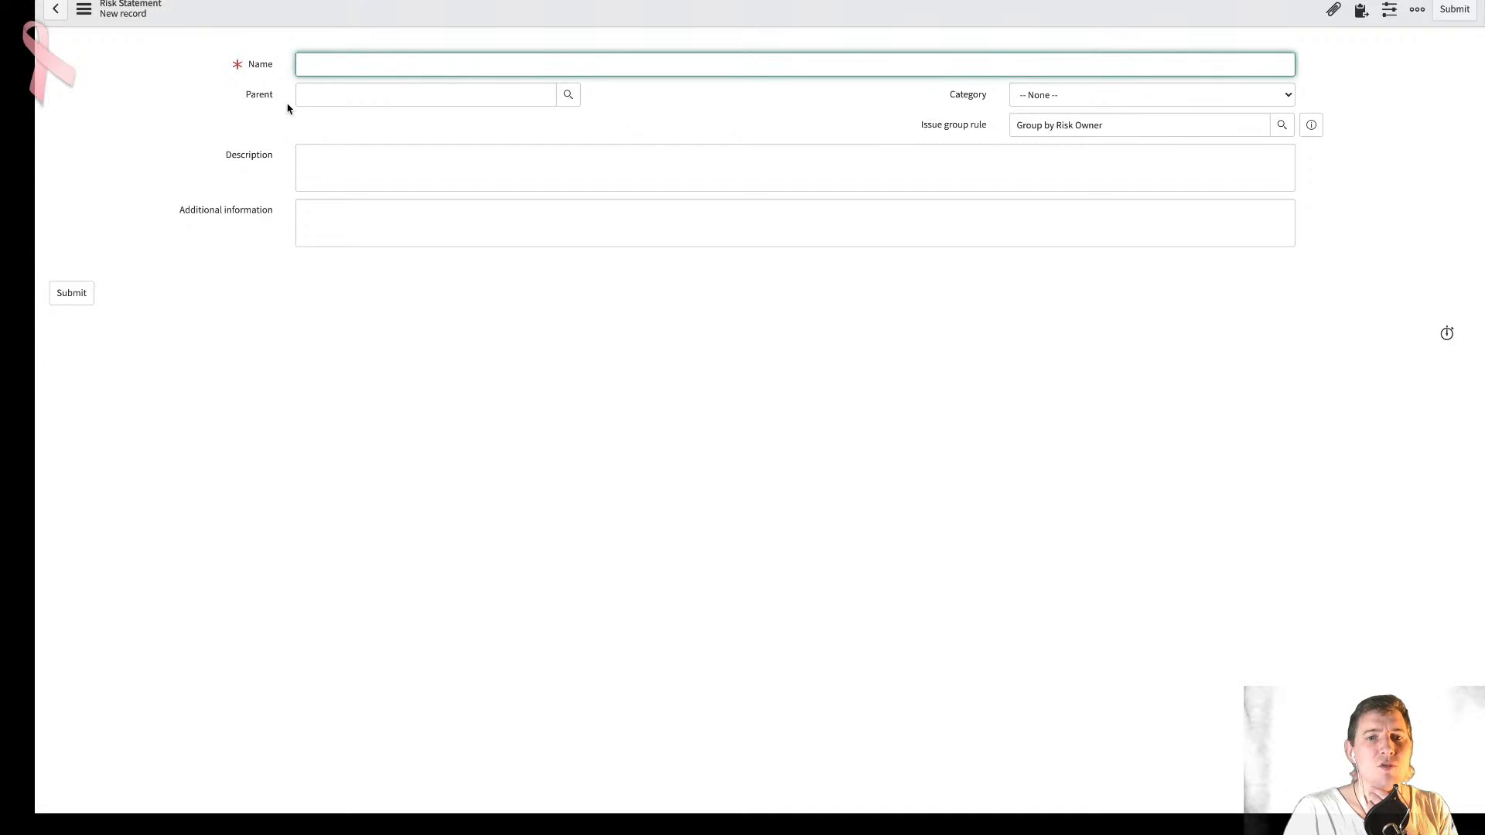
- Open the dictionary entry of the risk statement's Parent field and reread the community reply about the tree_picker=true attribute
right_click(264, 100)
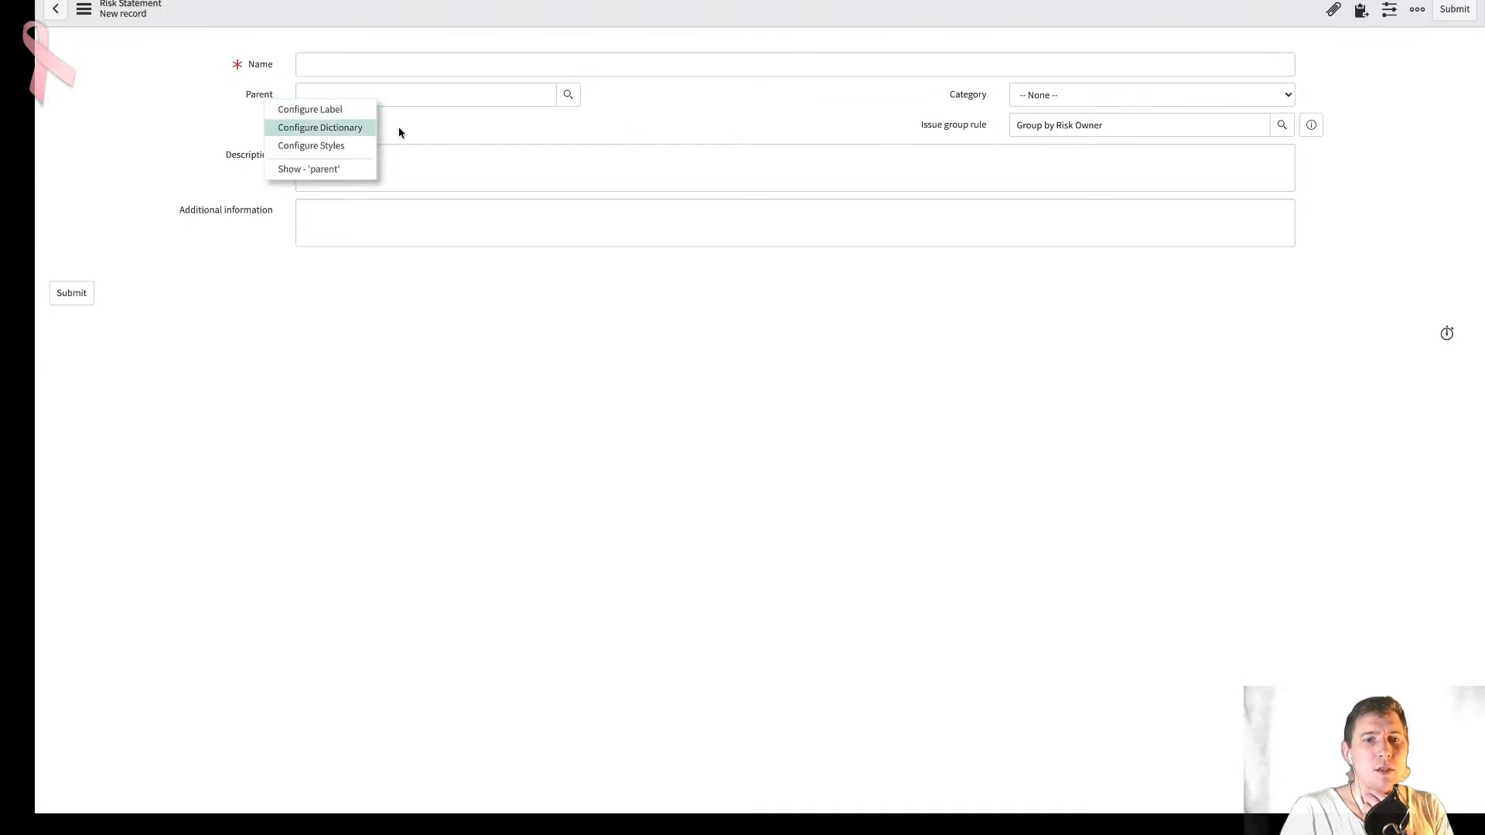
click(340, 129)
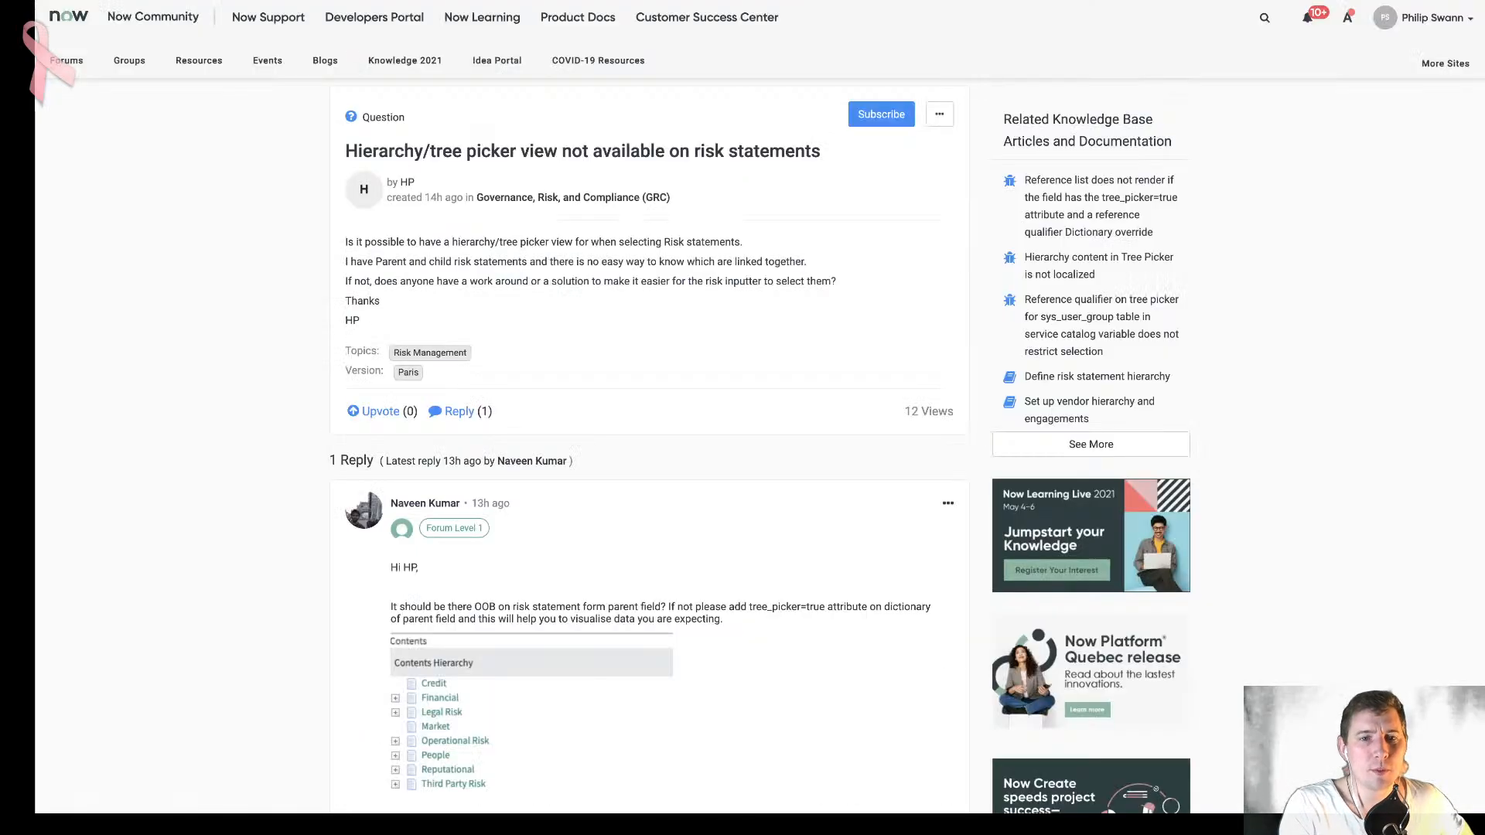
scroll(548, 337, down, 2)
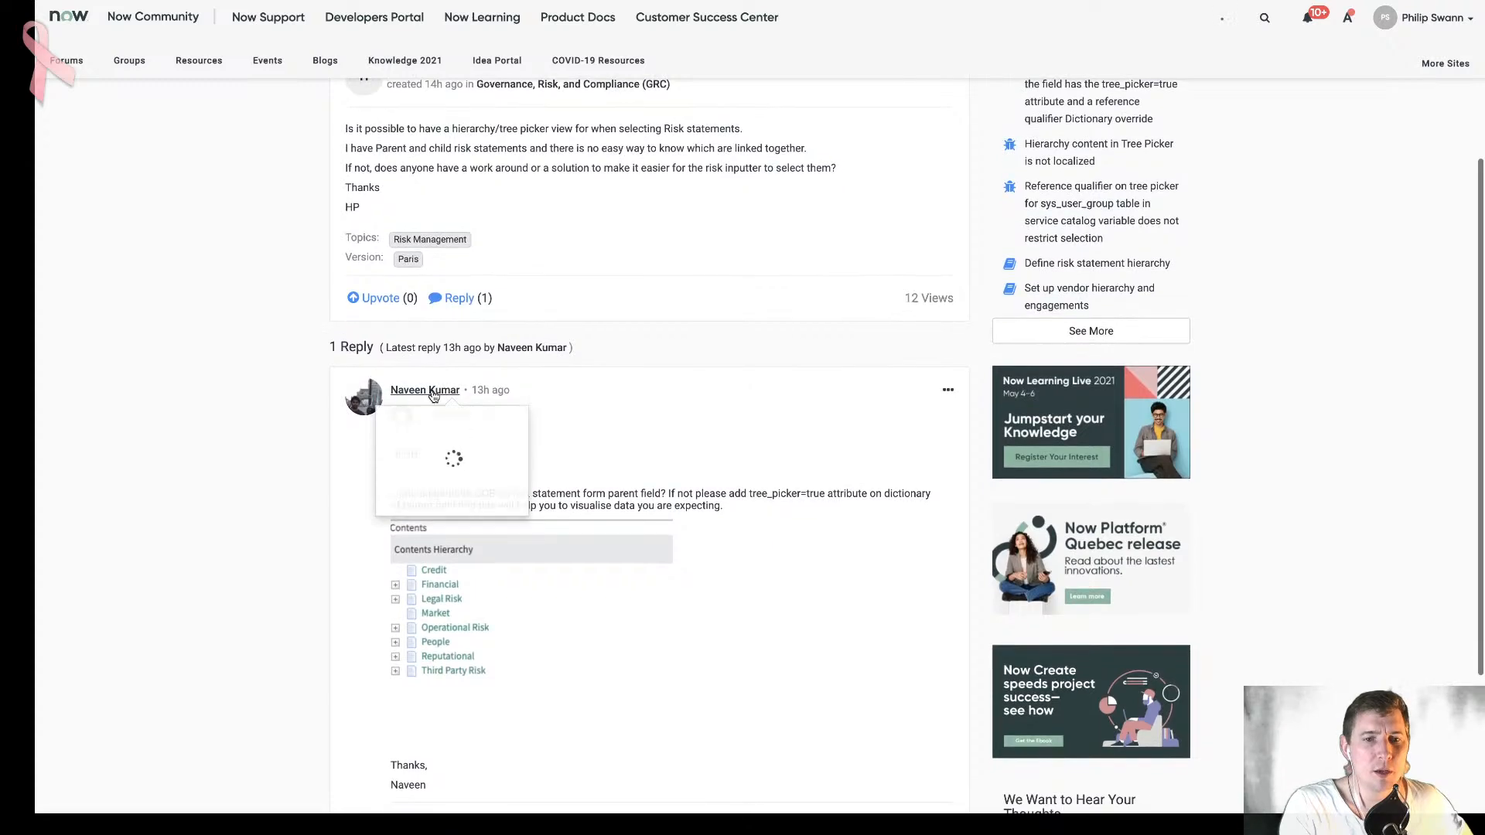
scroll(673, 408, down, 2)
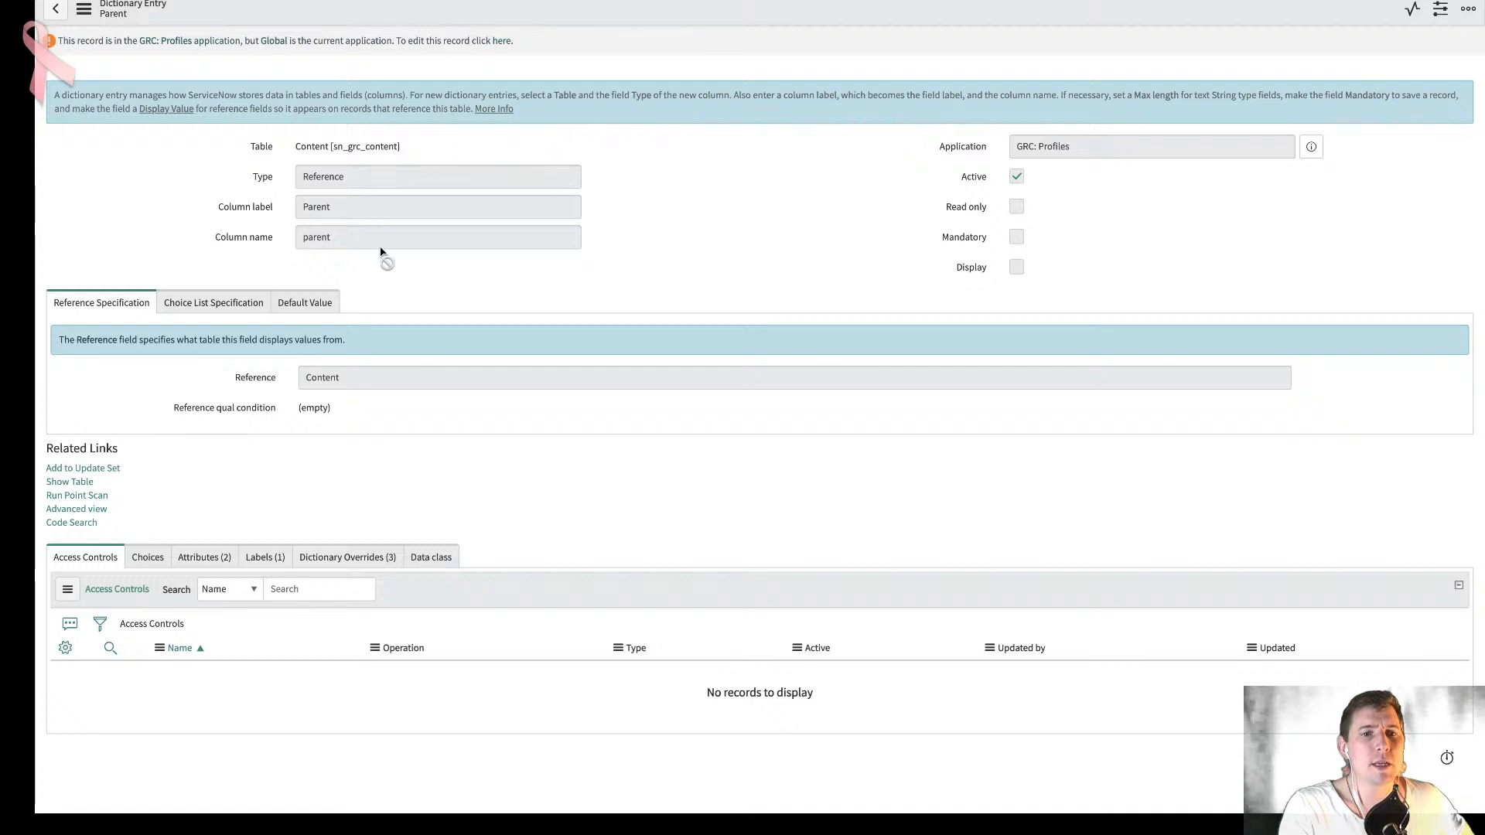
- Open the Parent field's dictionary override for sn_risk_definition and examine its reference qualifier and the tree_picker attribute
click(369, 556)
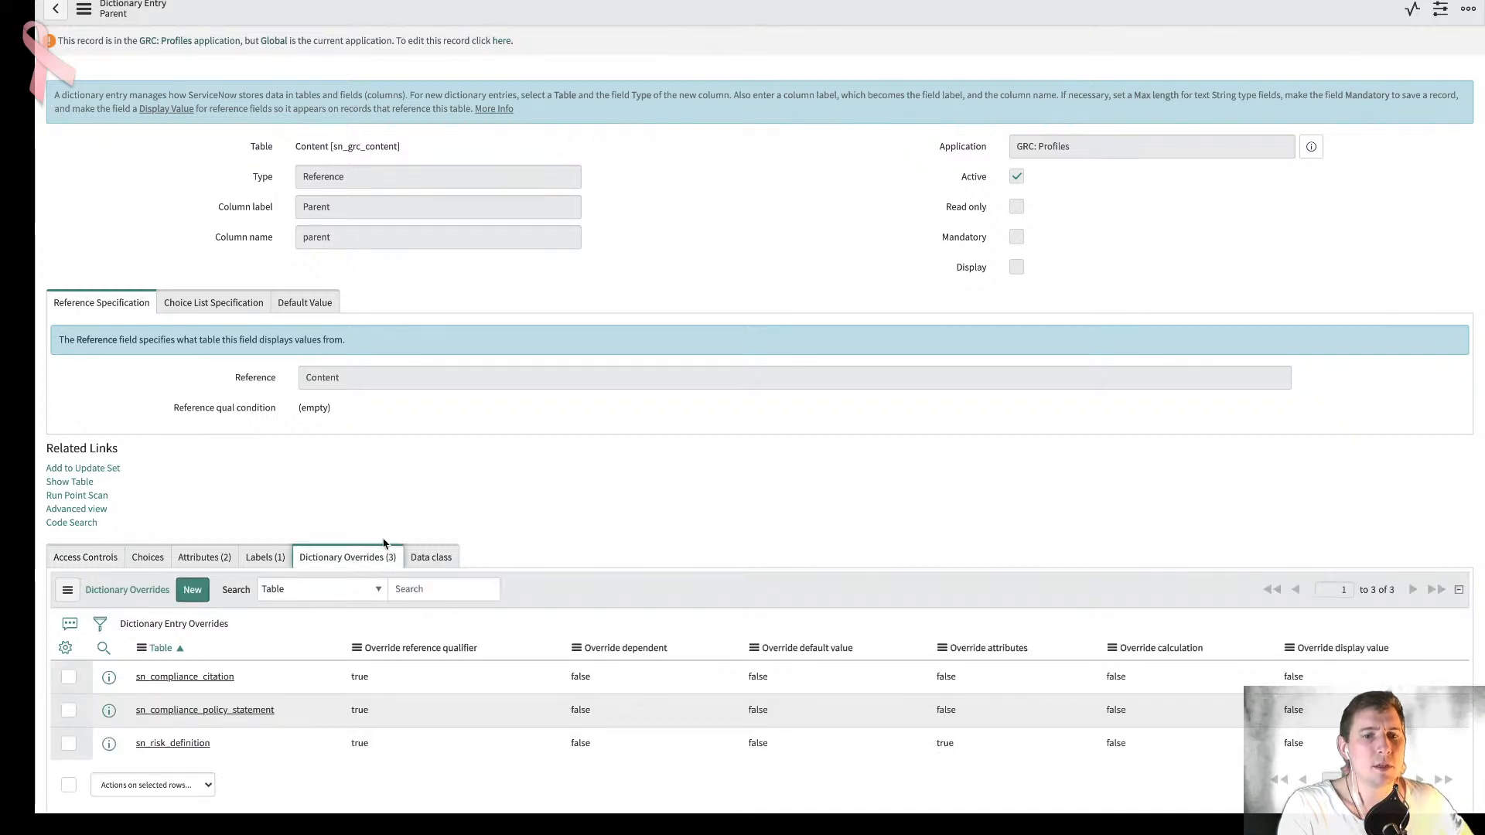
scroll(369, 555, down, 1)
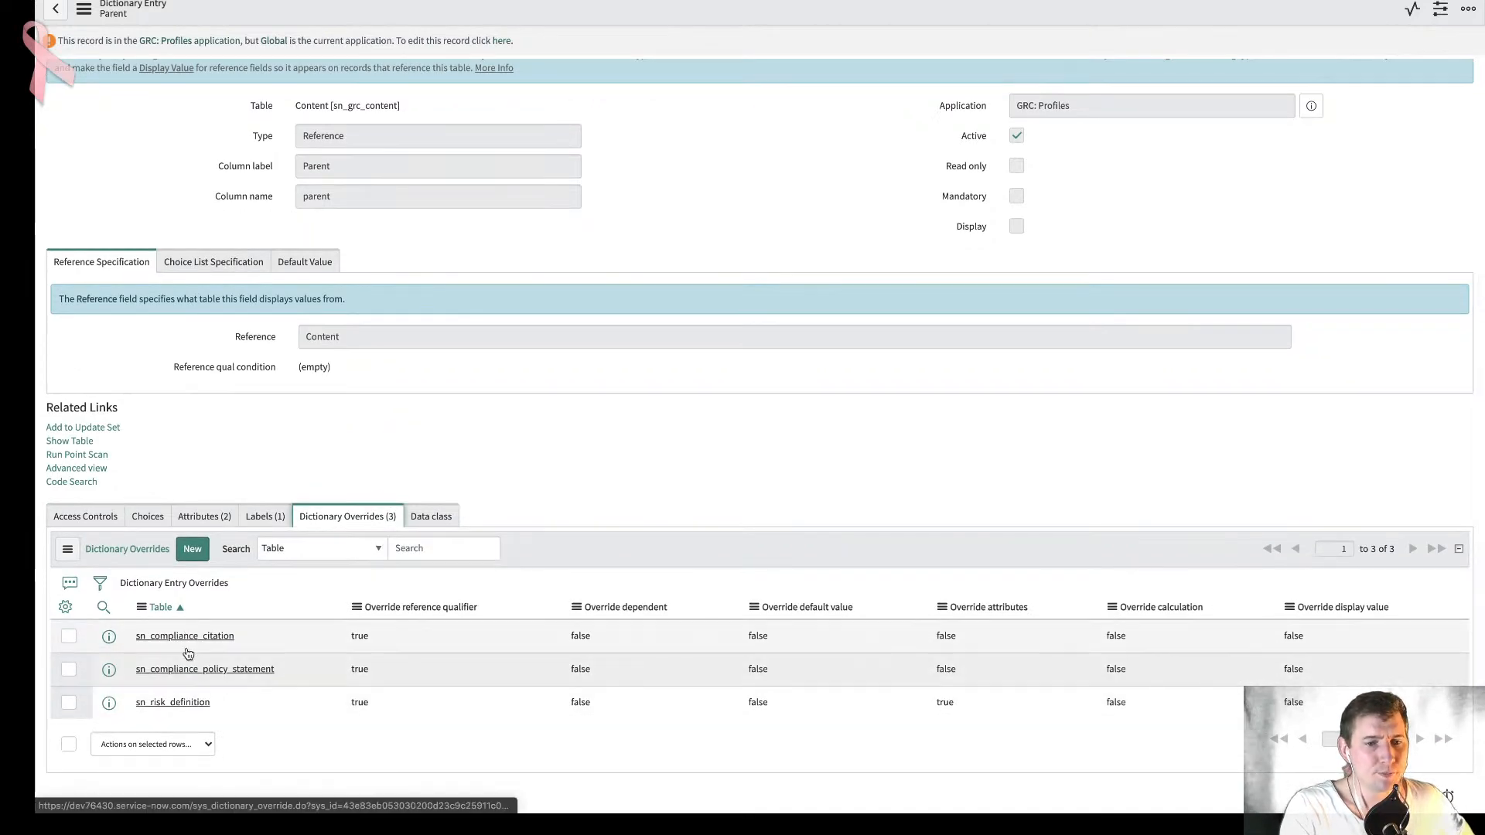
click(189, 706)
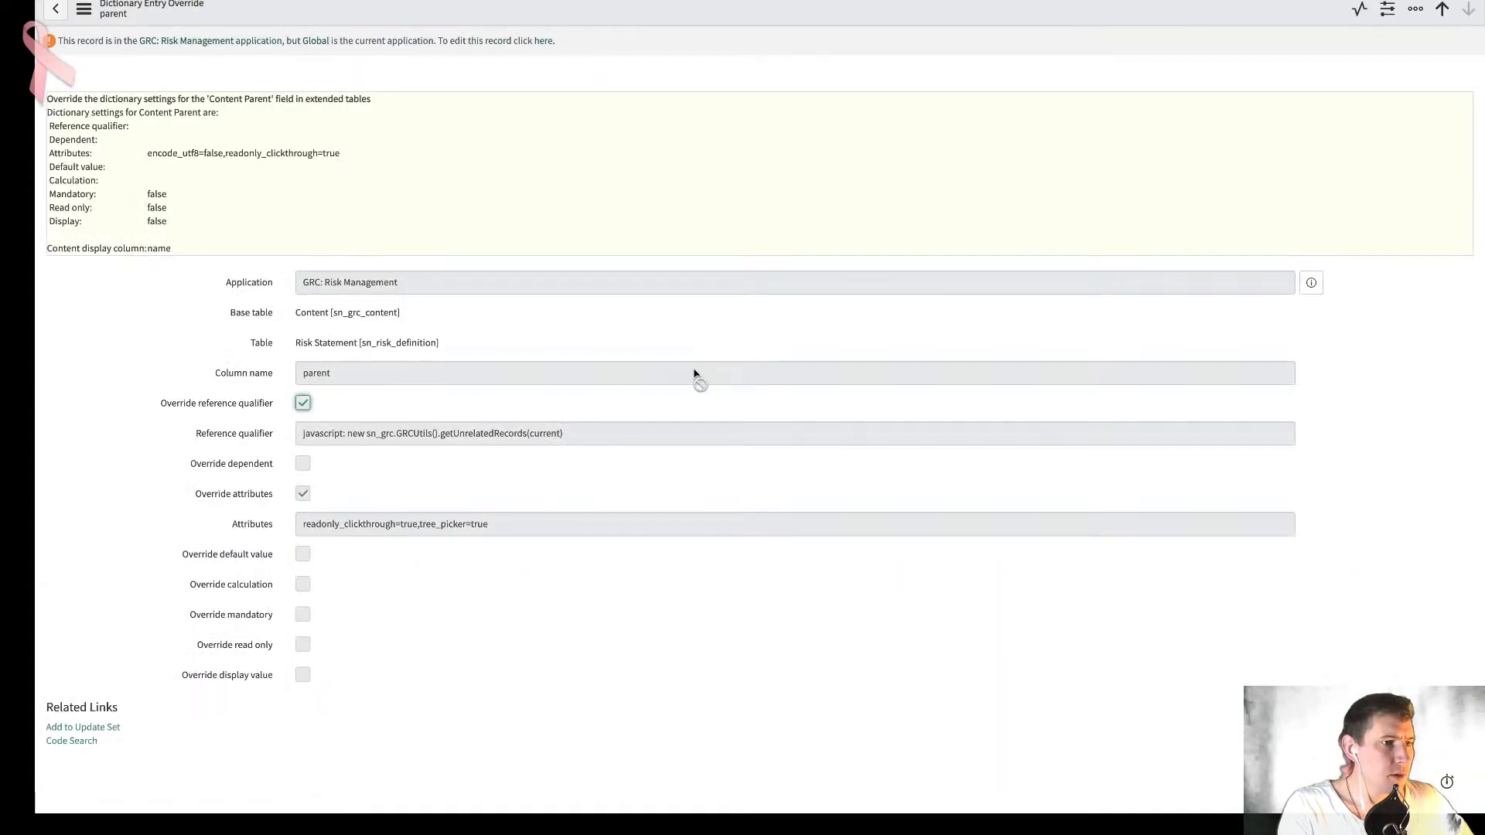
click(557, 436)
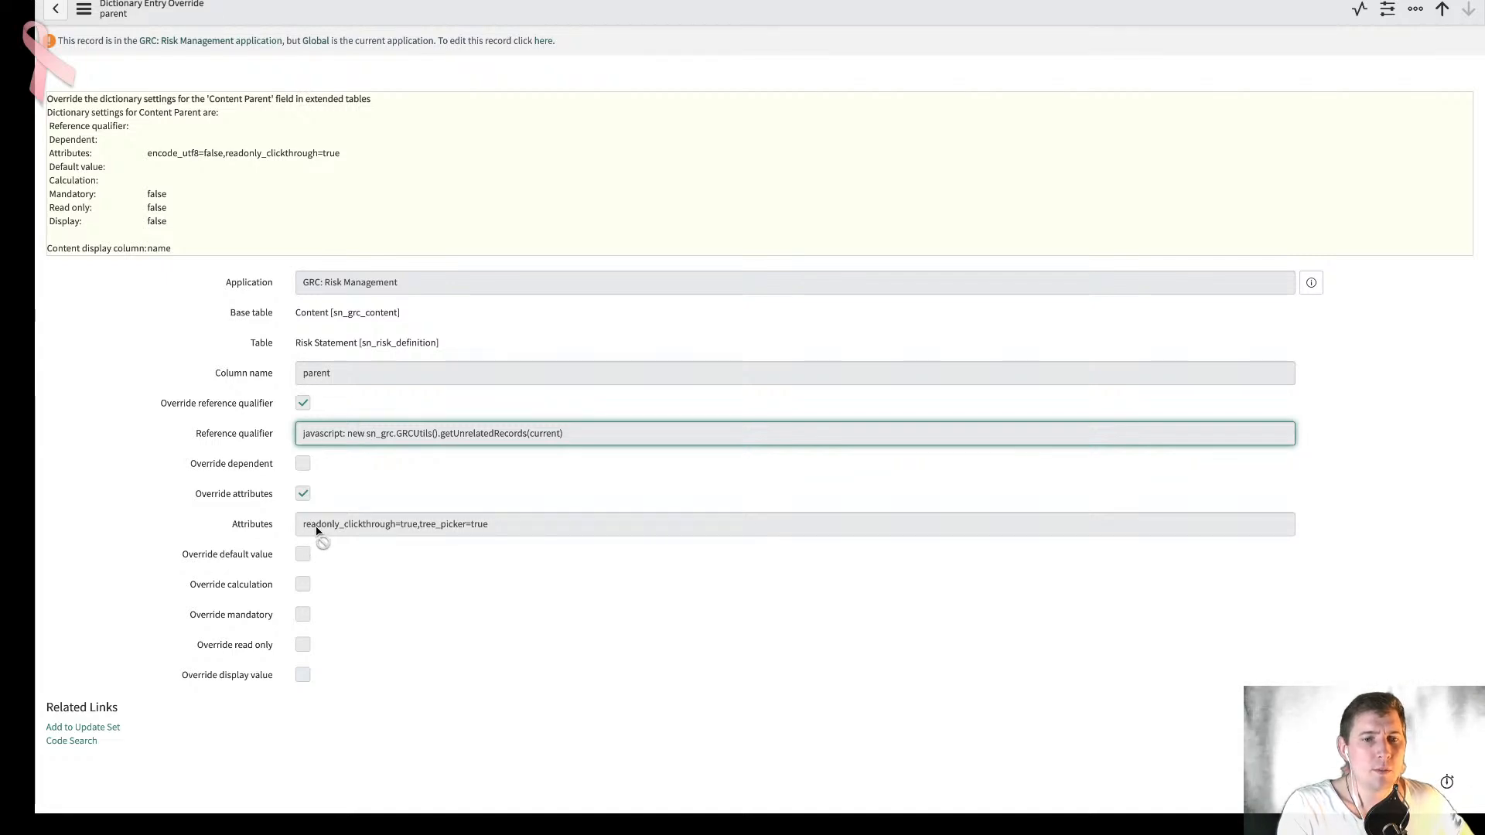
drag(420, 530, 519, 527)
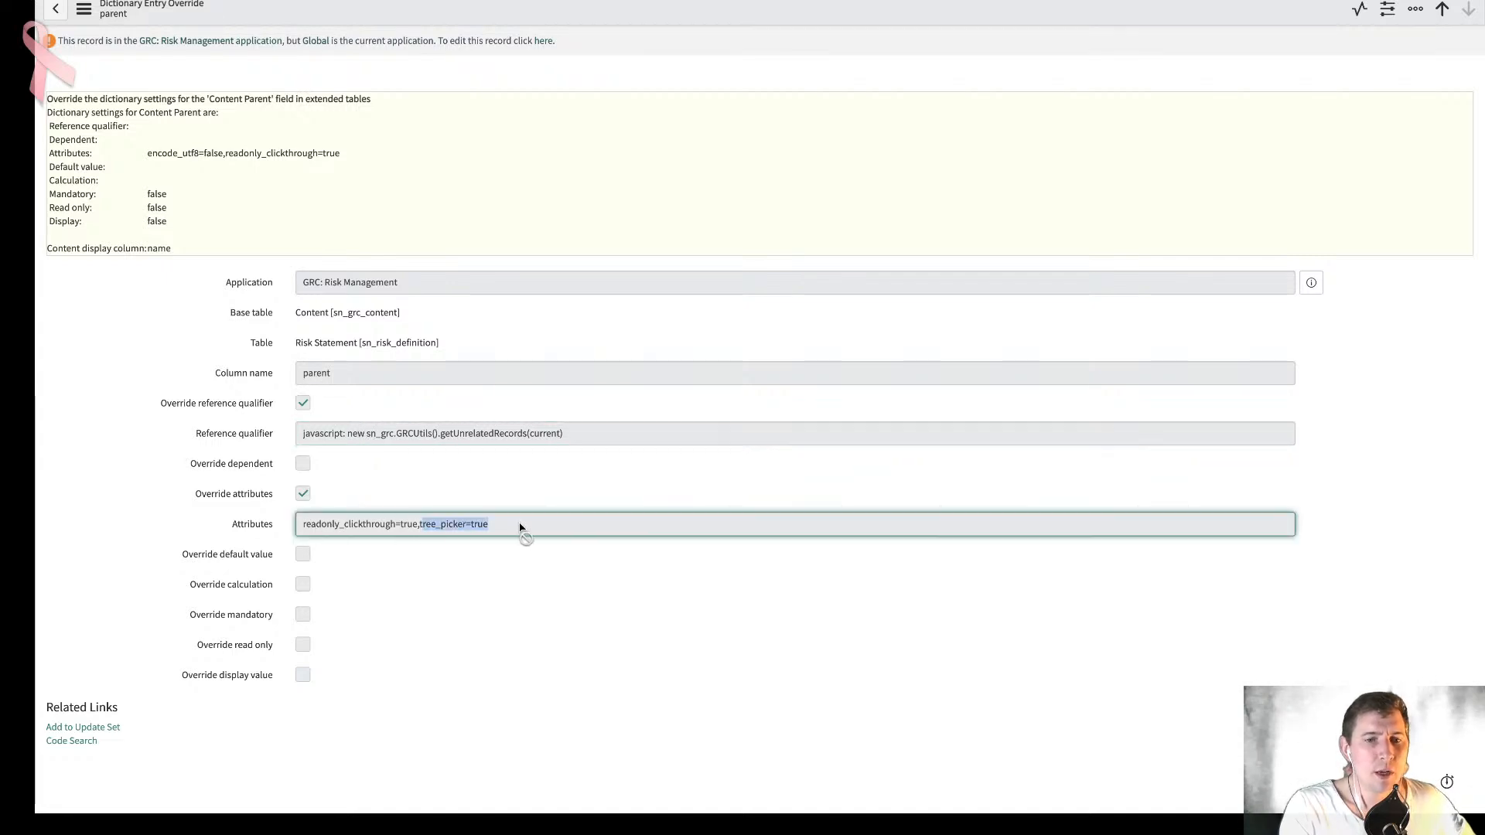
- Open the application file record of the Parent dictionary override to check its creation and update details
click(89, 18)
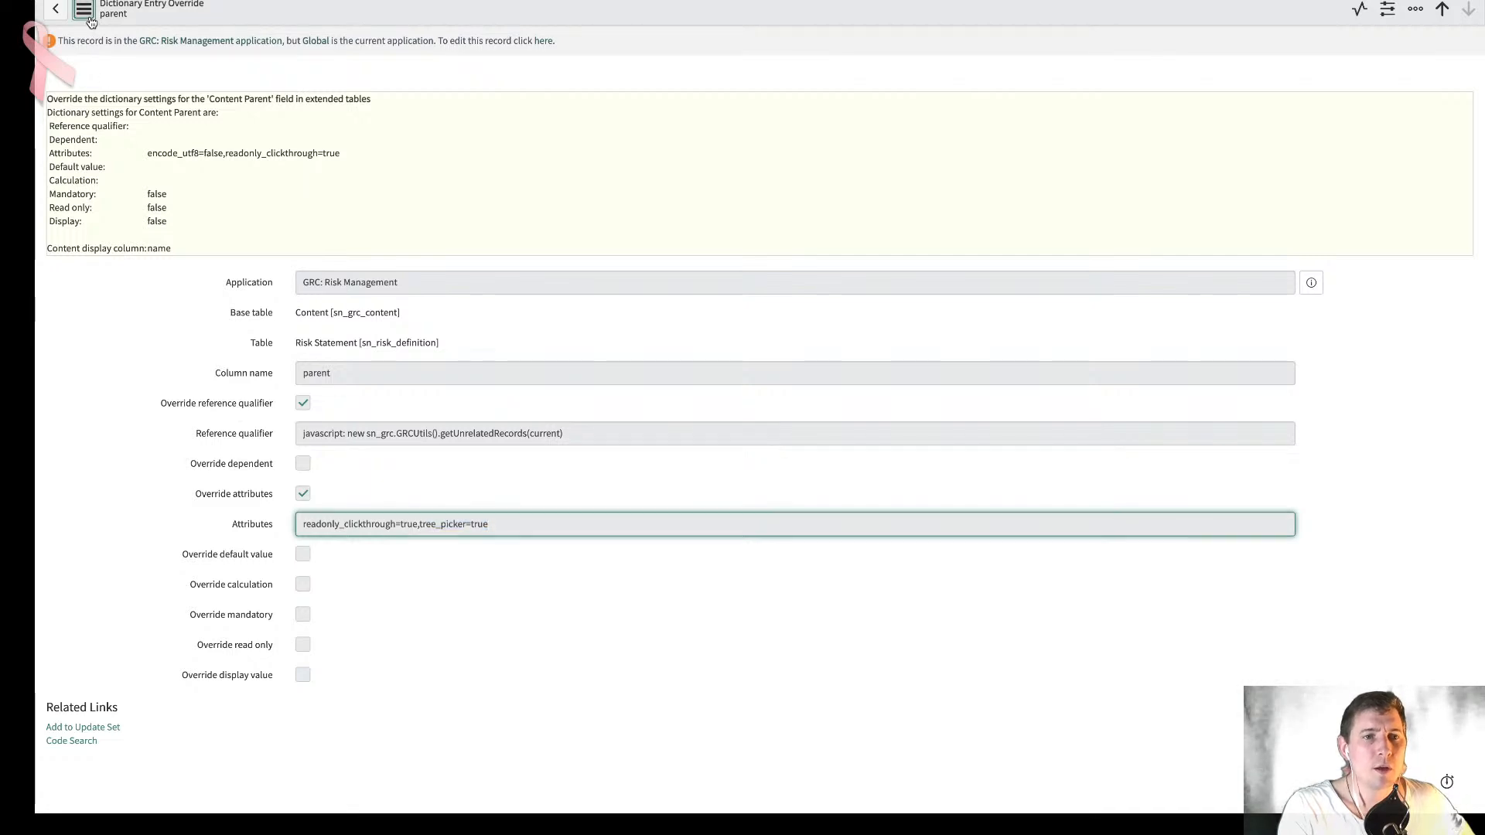
click(183, 85)
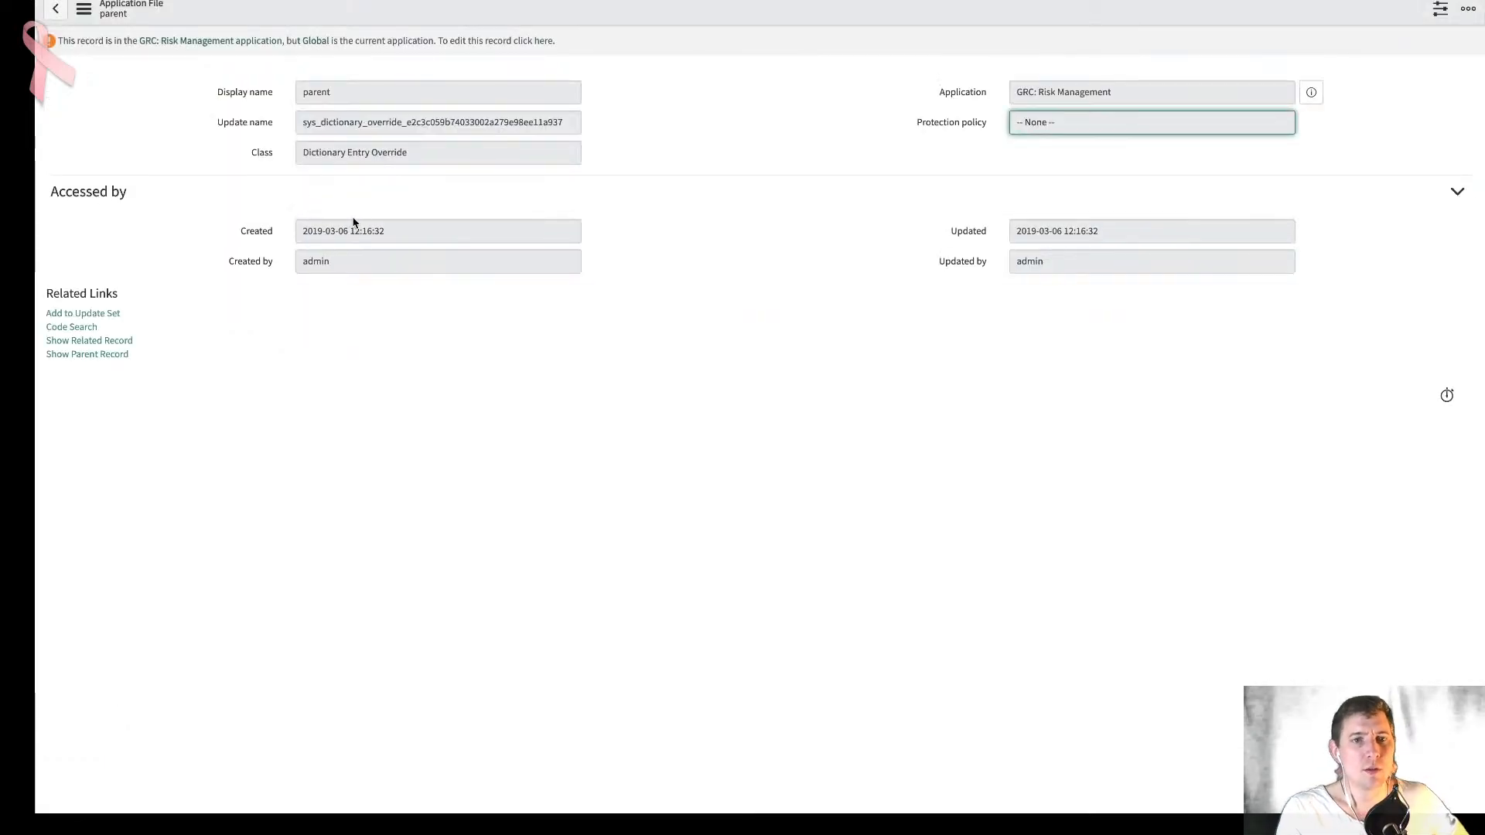
click(85, 17)
click(668, 189)
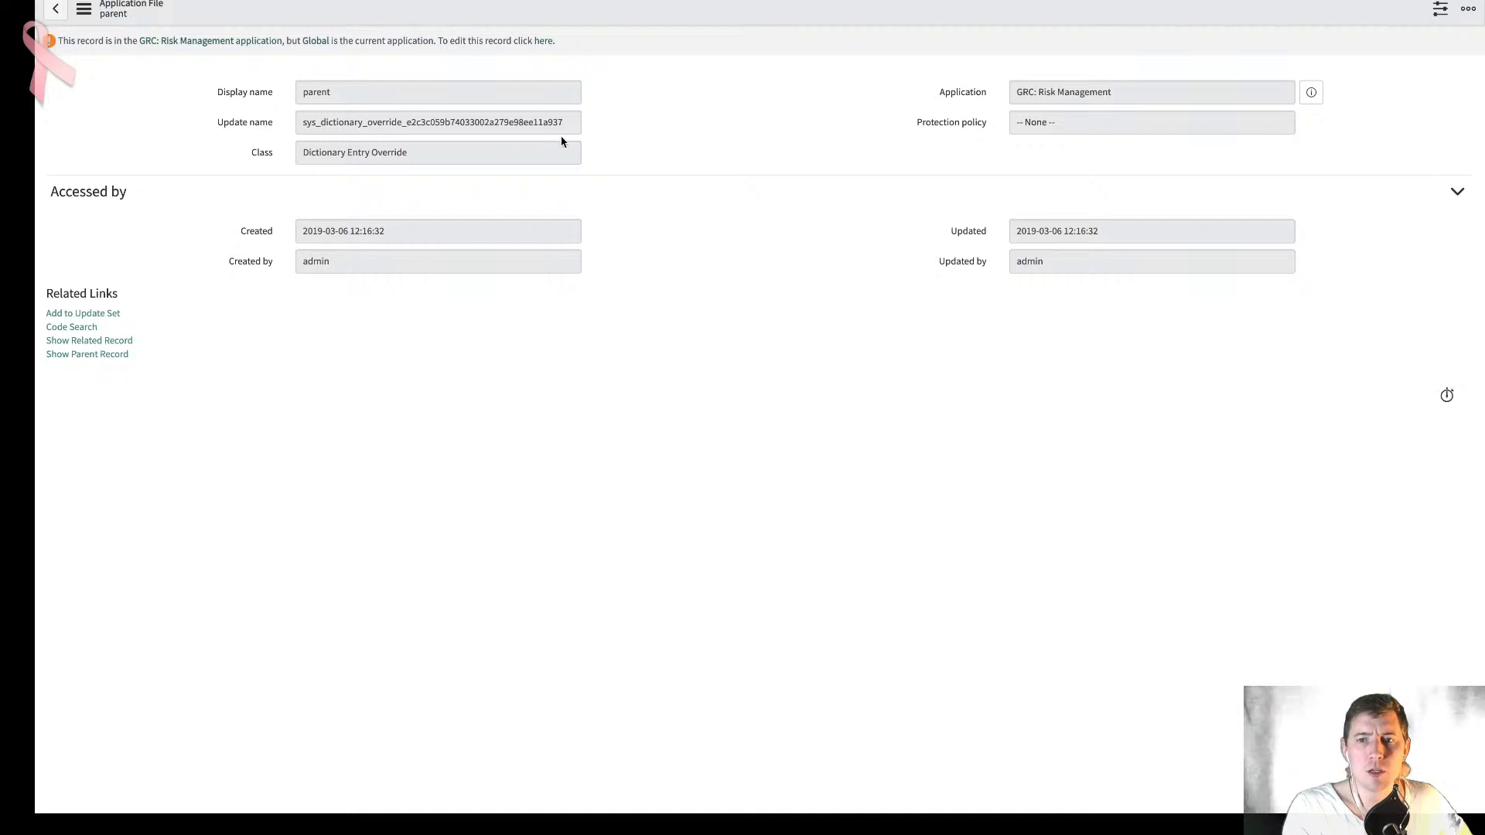
- Check which related lists are configured on the Application File form and leave the configuration without saving
click(84, 9)
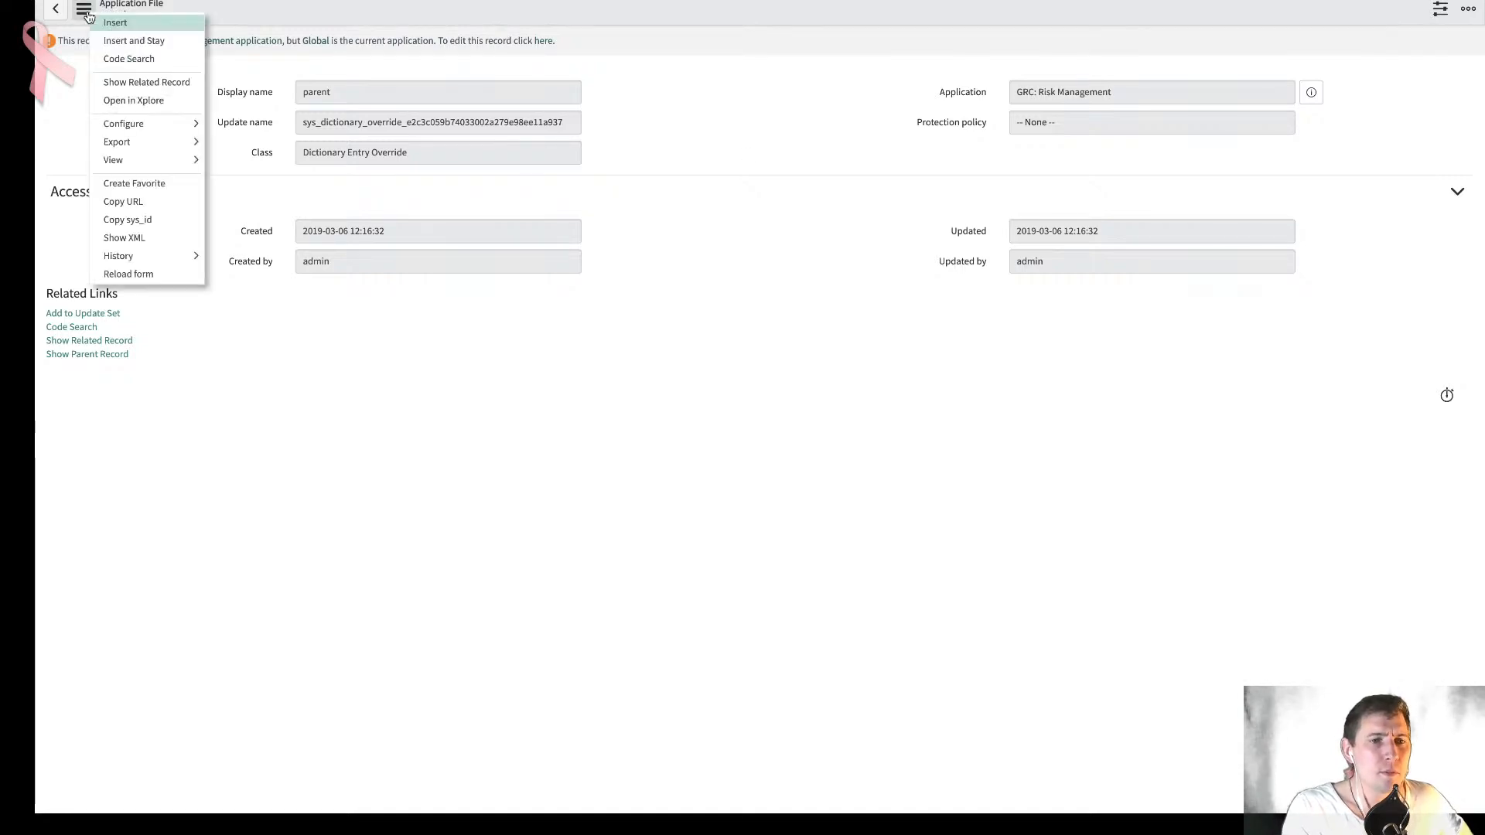
mouse_move(143, 123)
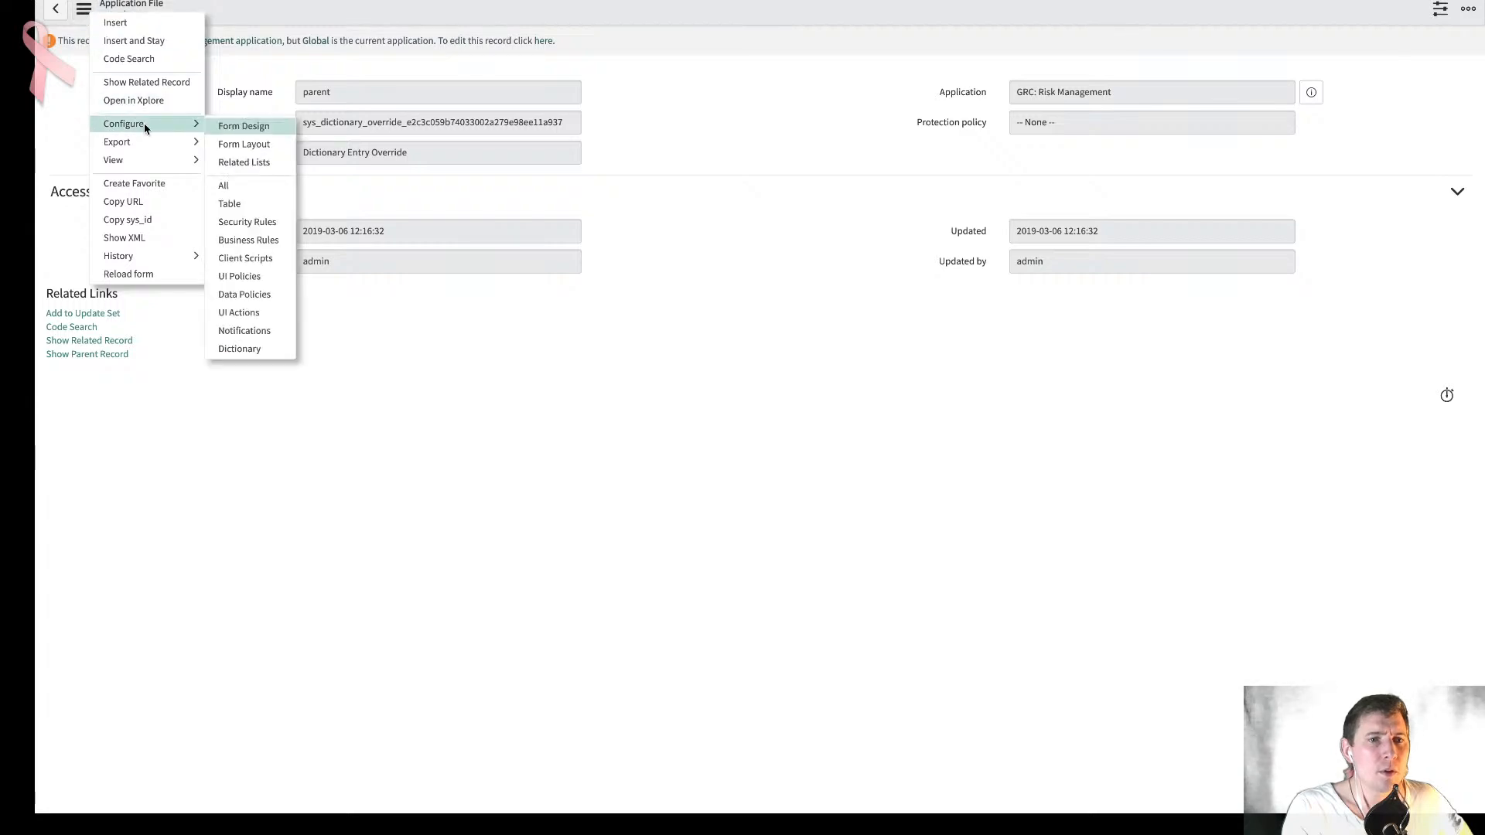
click(258, 162)
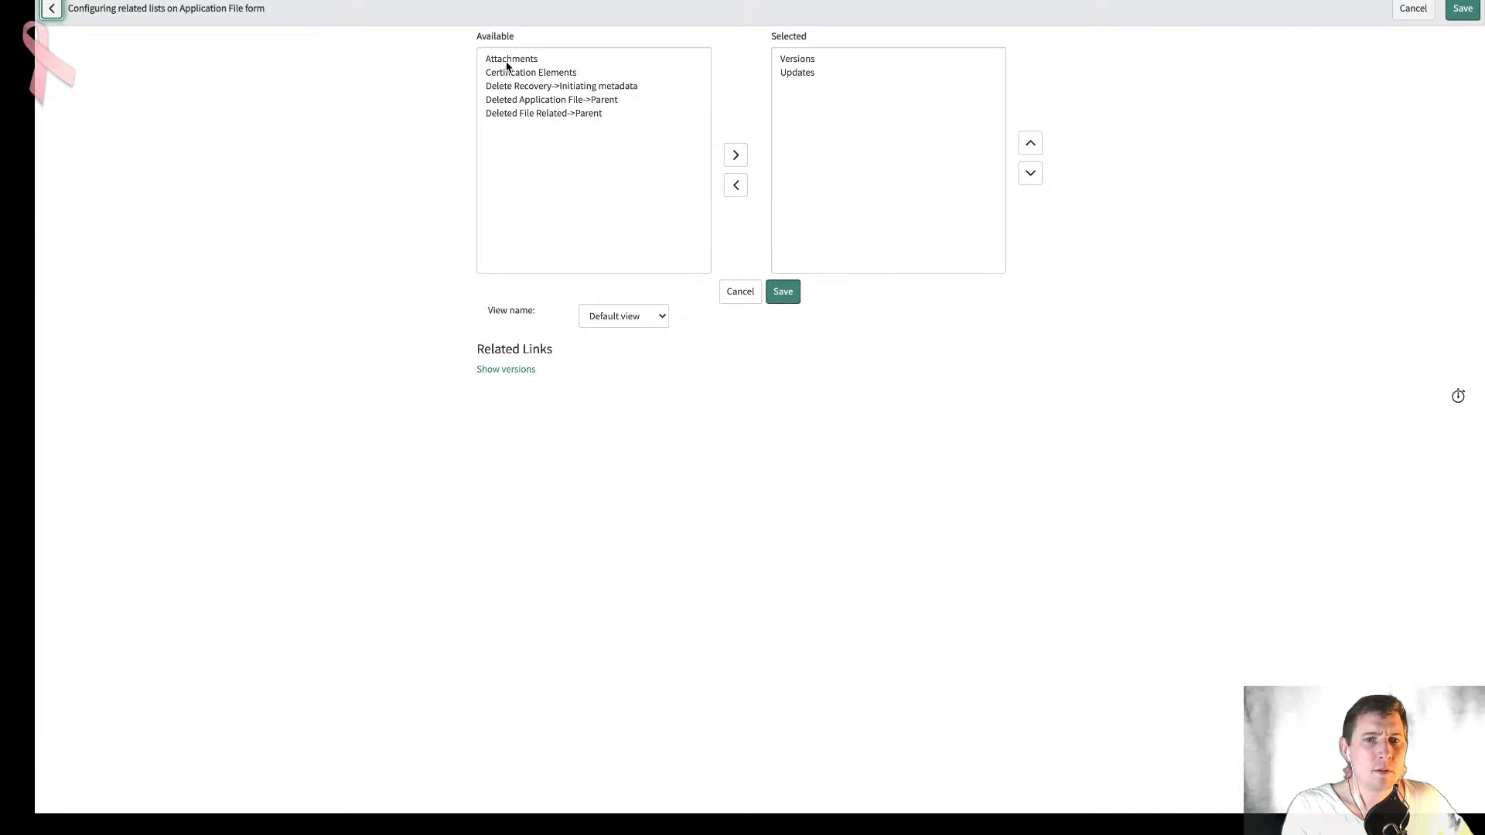
click(740, 293)
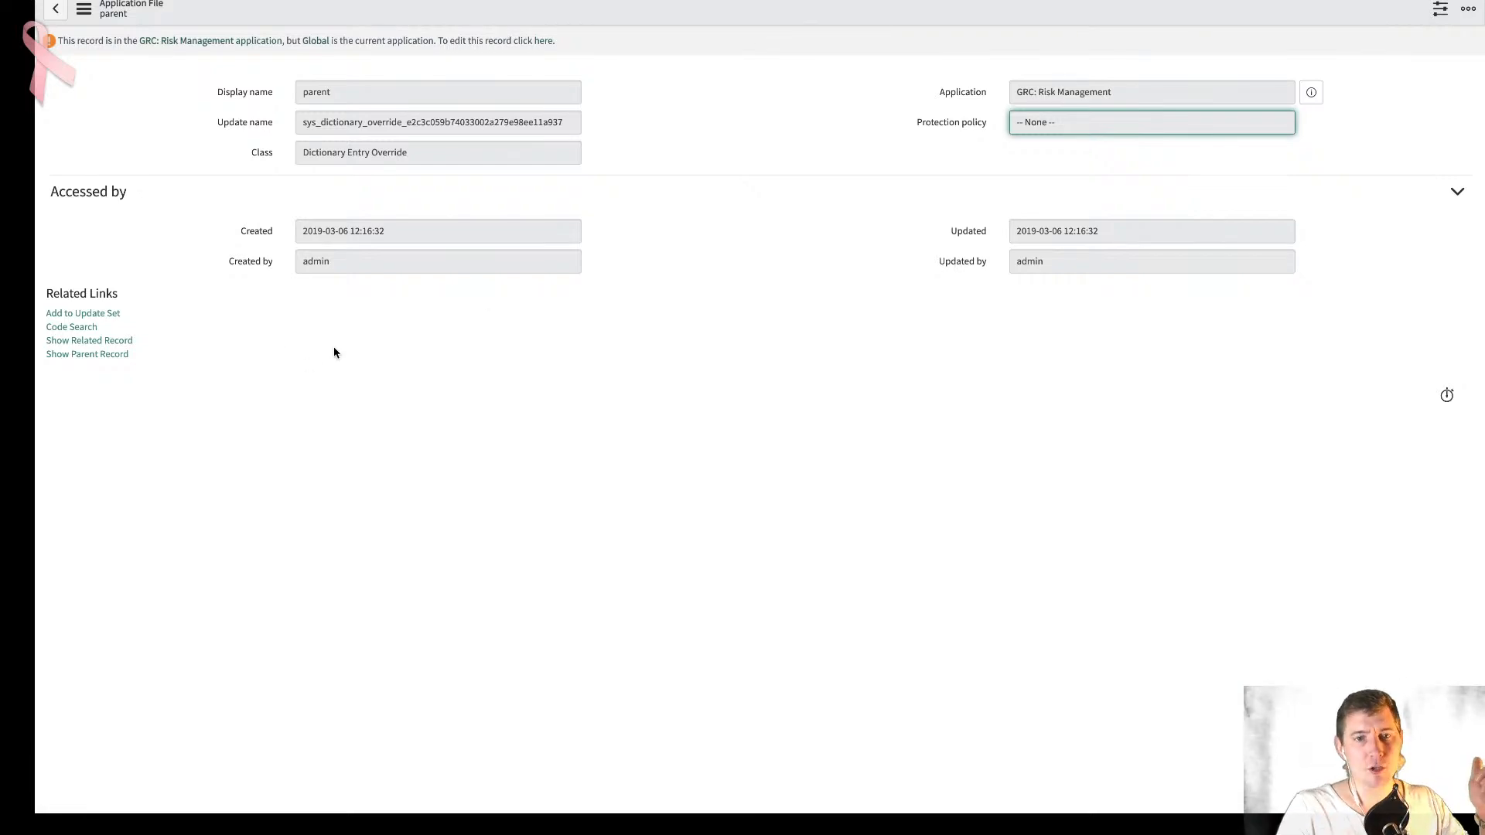
right_click(193, 411)
click(355, 374)
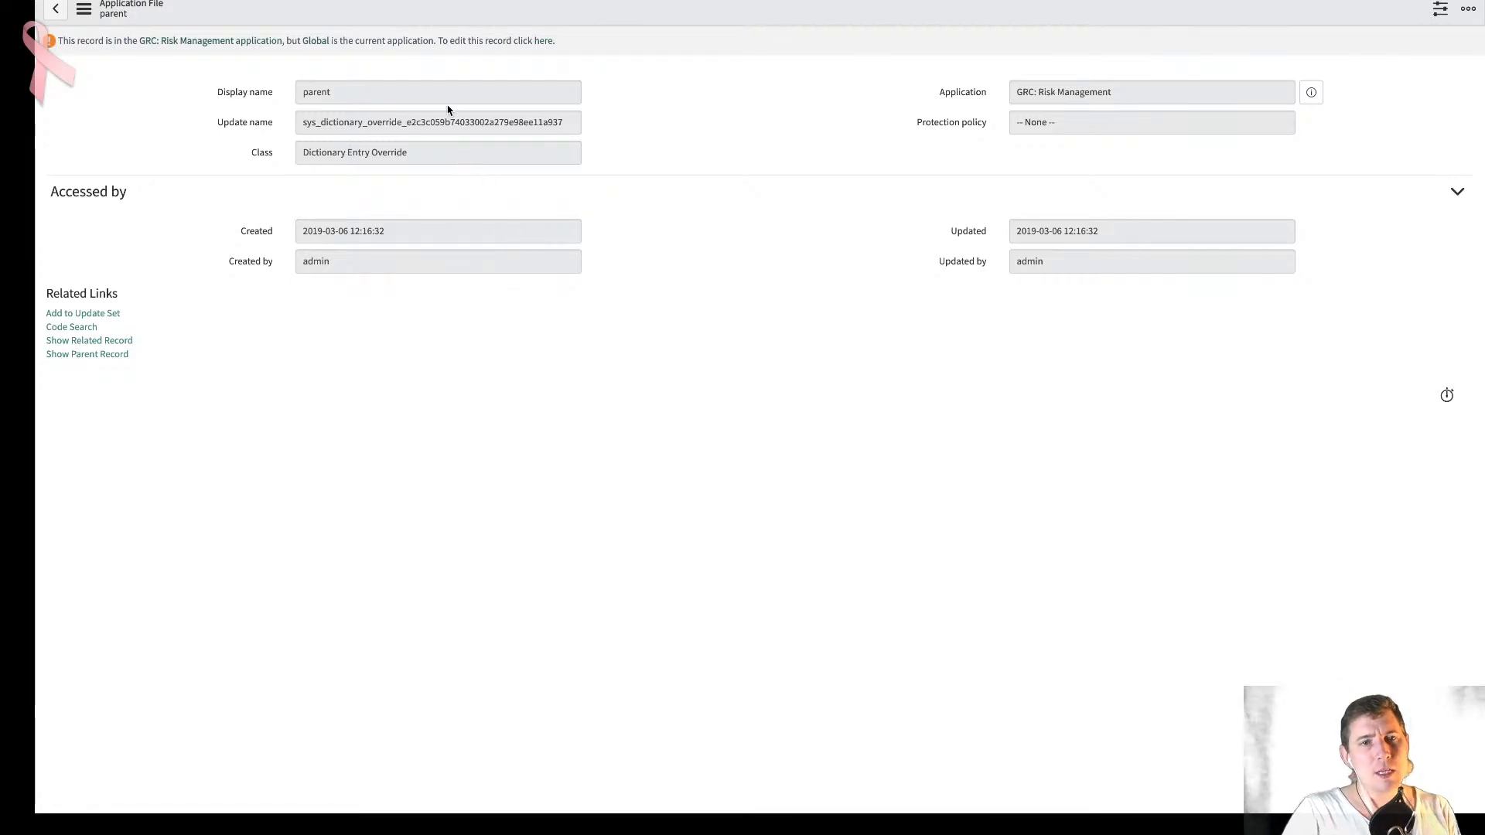
- Return to the community question on the risk statement tree picker and mark its existing reply as helpful
click(839, 1)
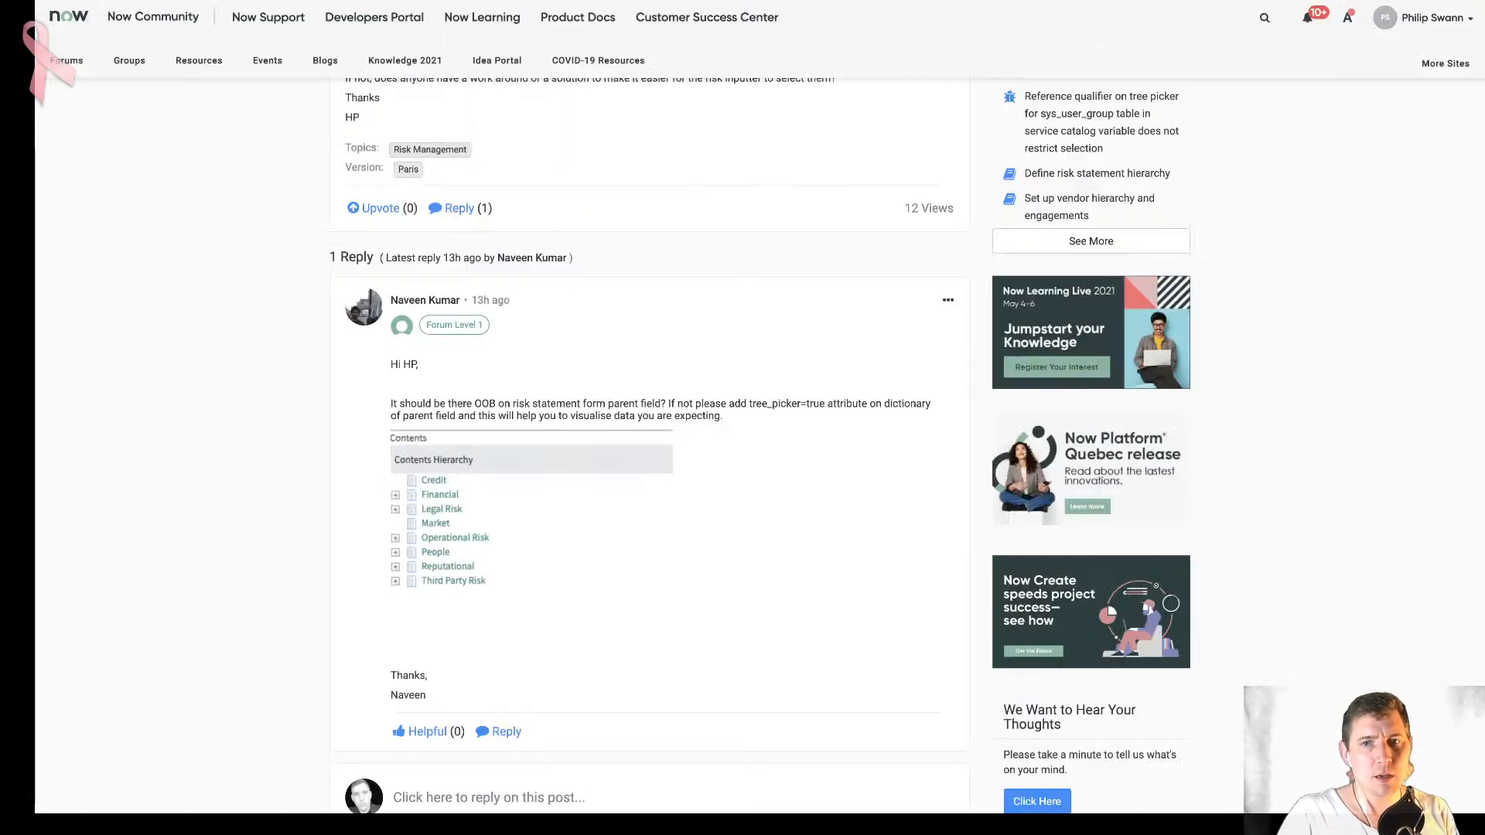
scroll(829, 207, down, 2)
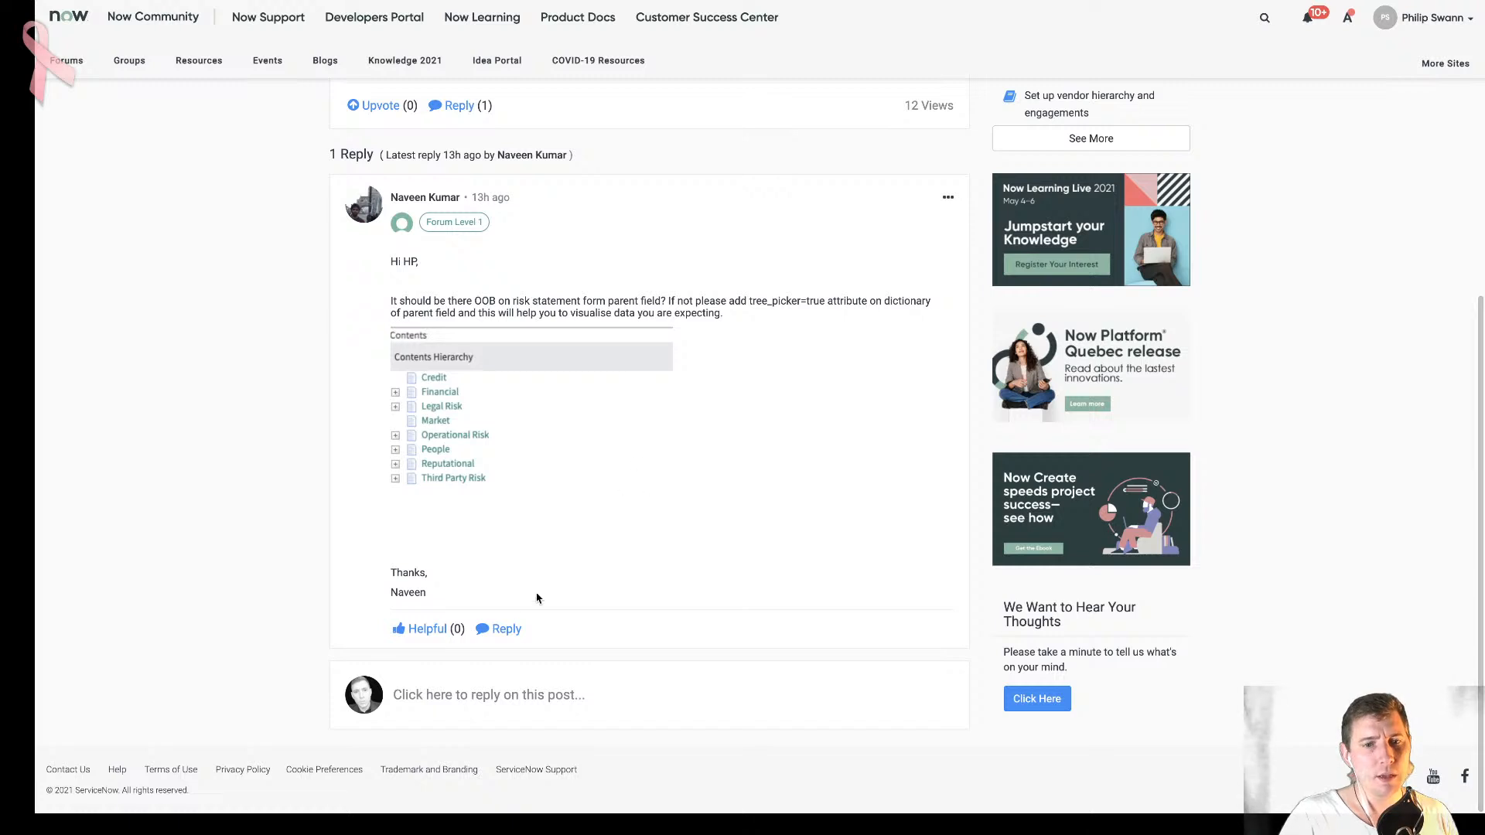
click(425, 629)
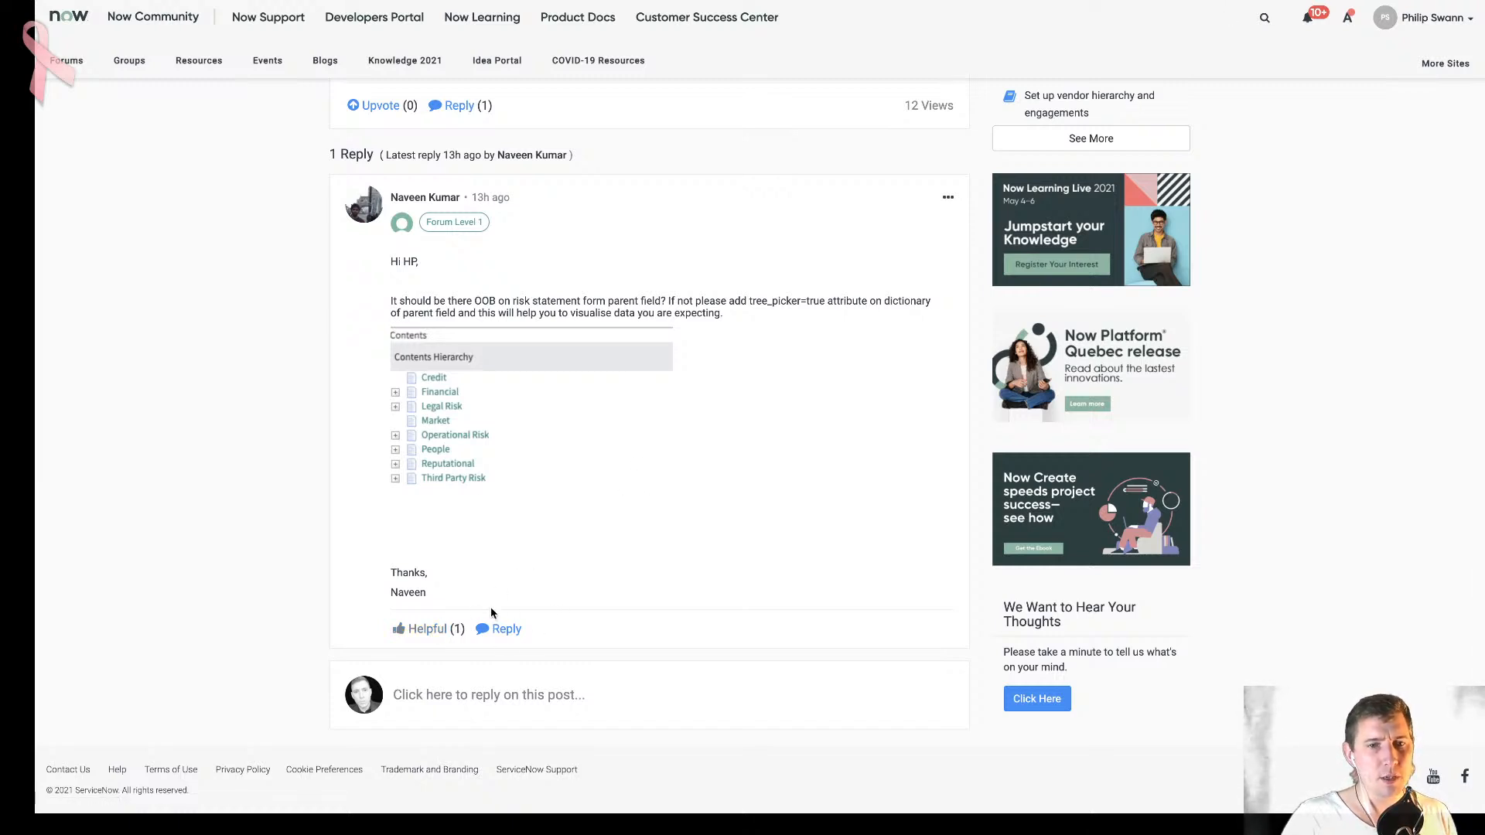
- Start a reply to that answer, thanking its author by first name and adding "just validated this is in here now, on V12."
click(506, 629)
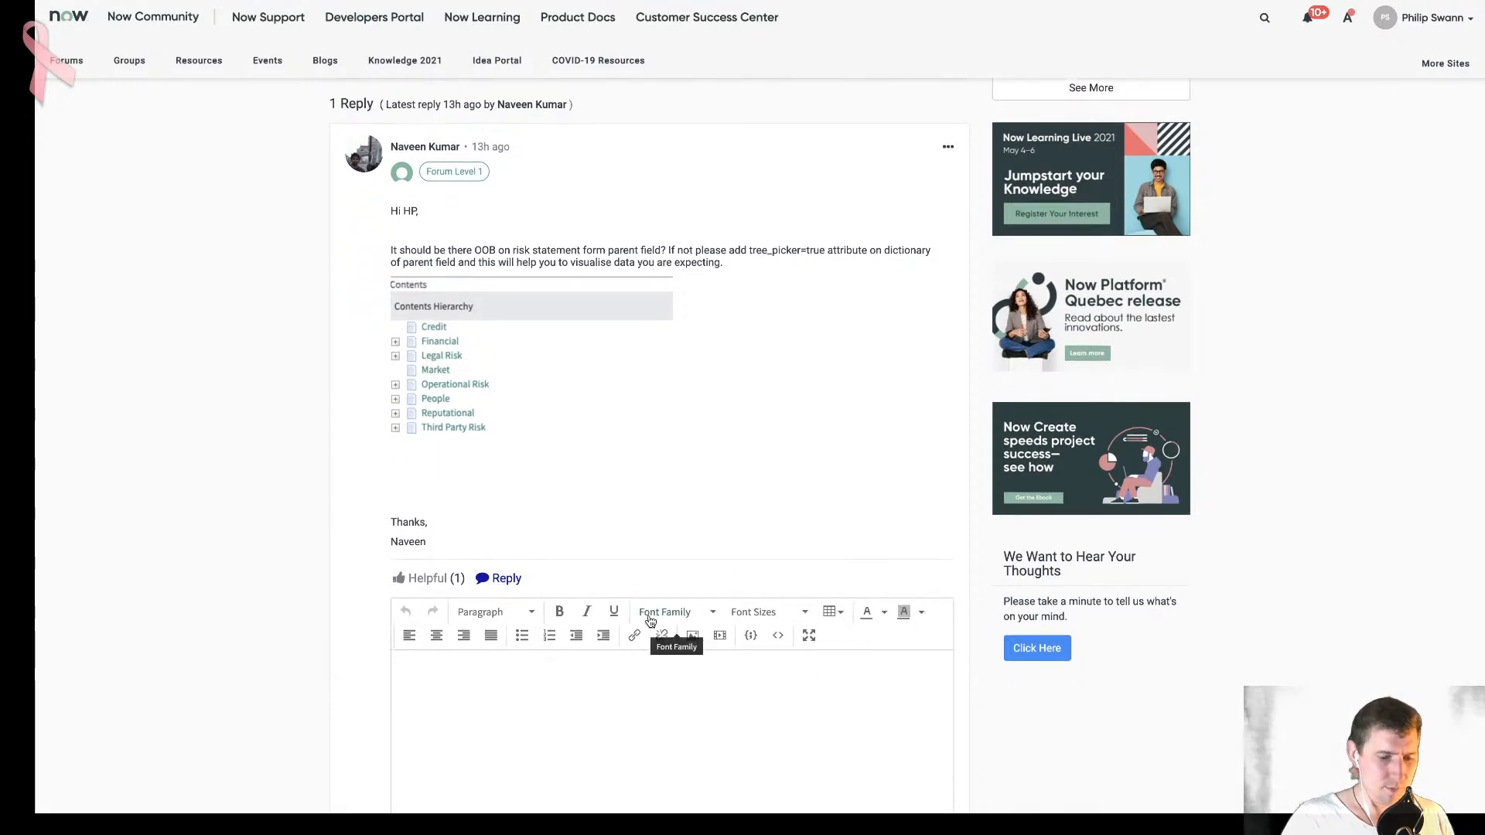
text(Thanks Naveen, just )
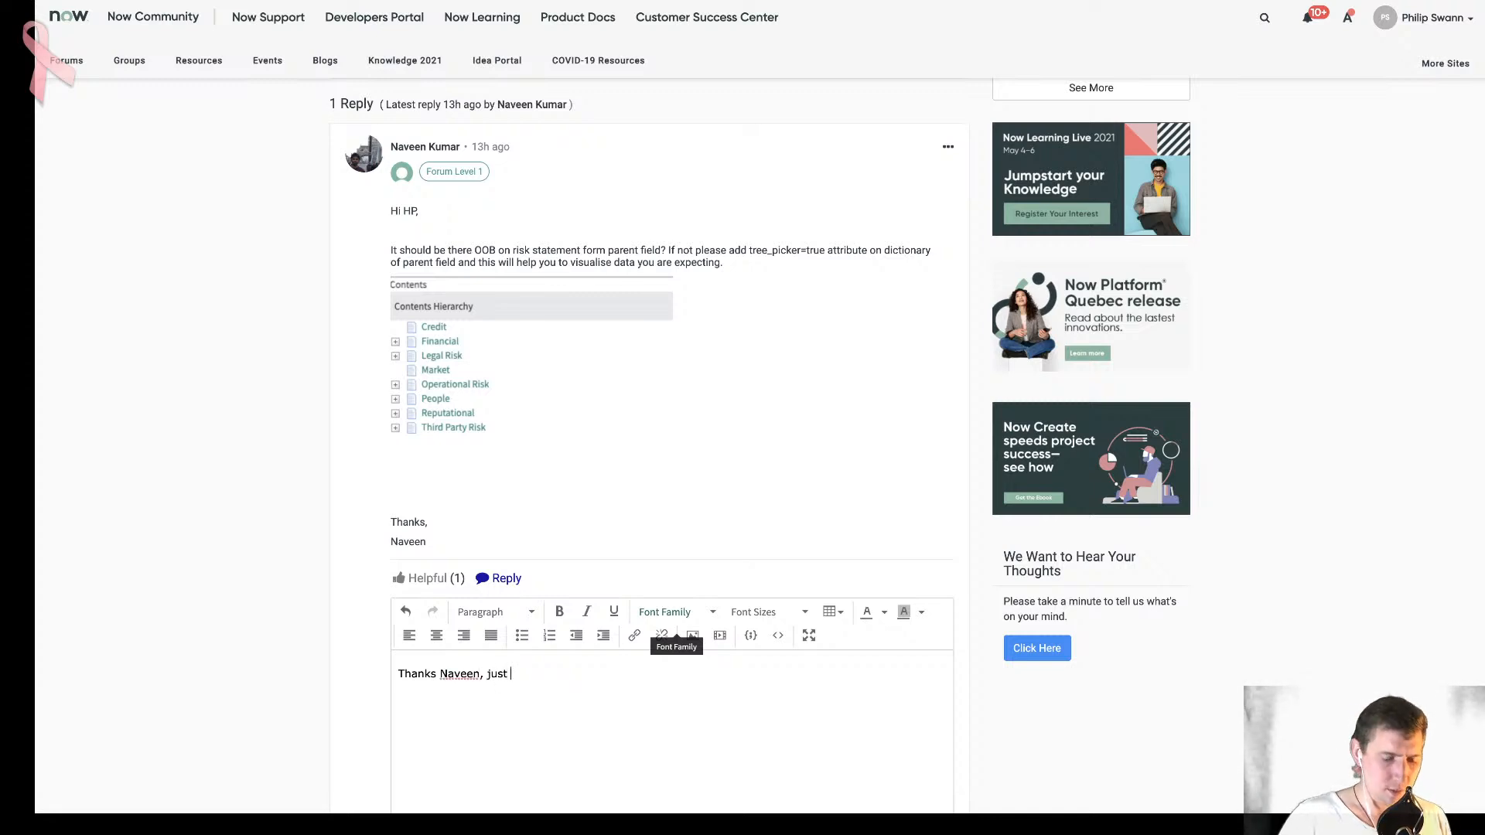
text(validated thi)
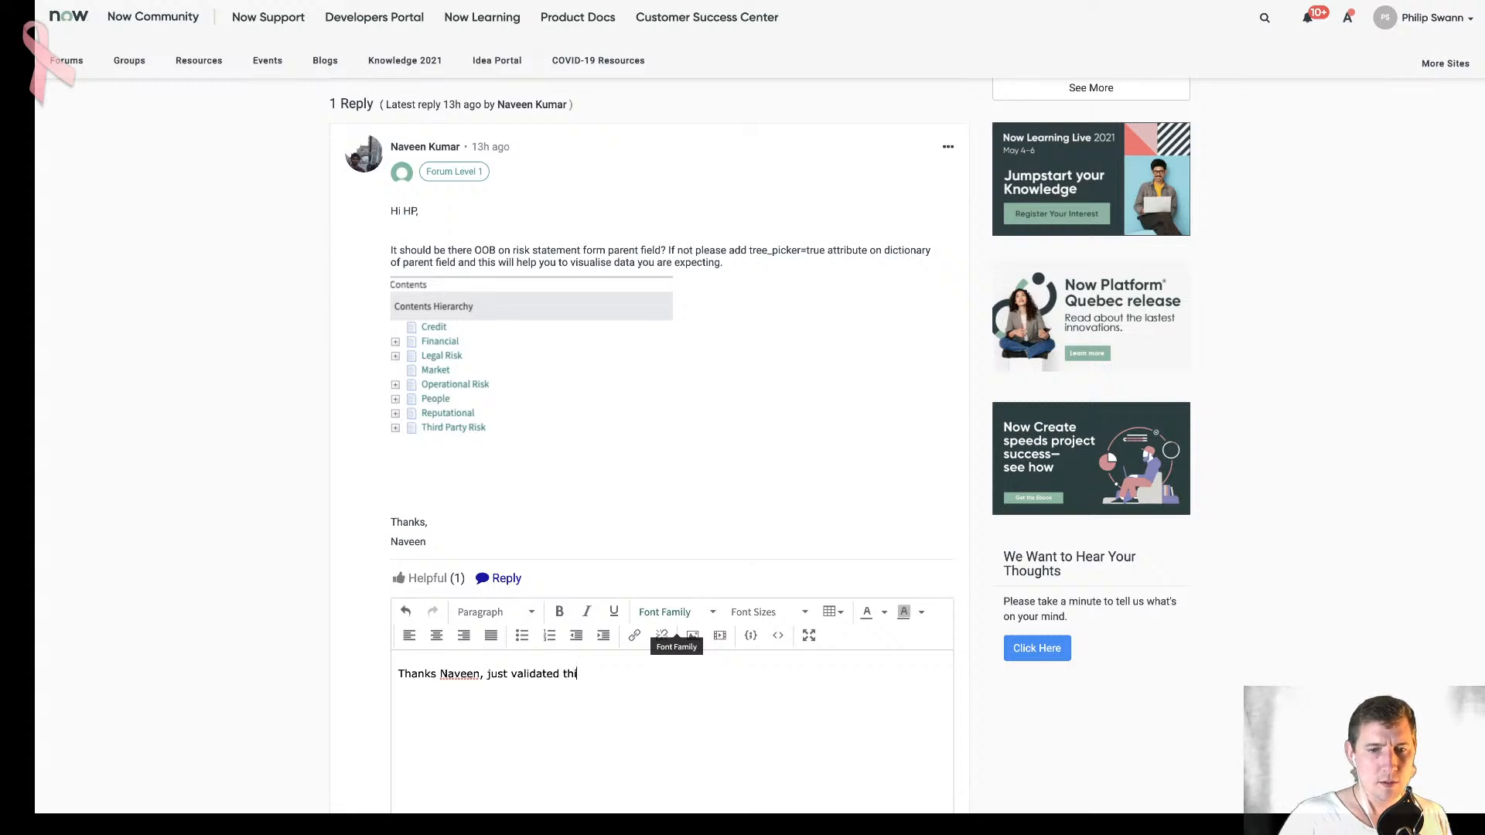
text(s is in here now, )
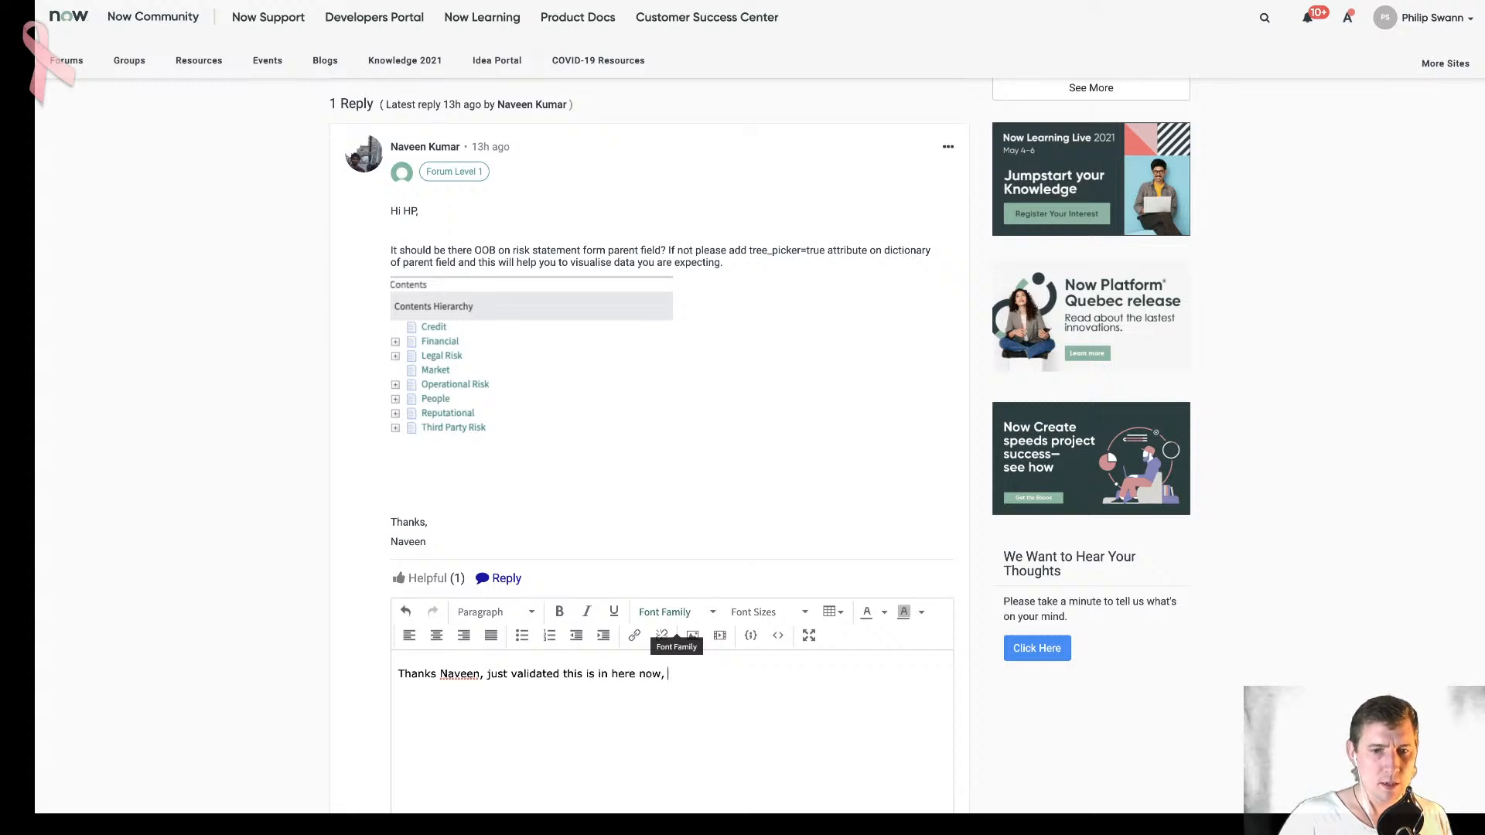
text(on V12.  N)
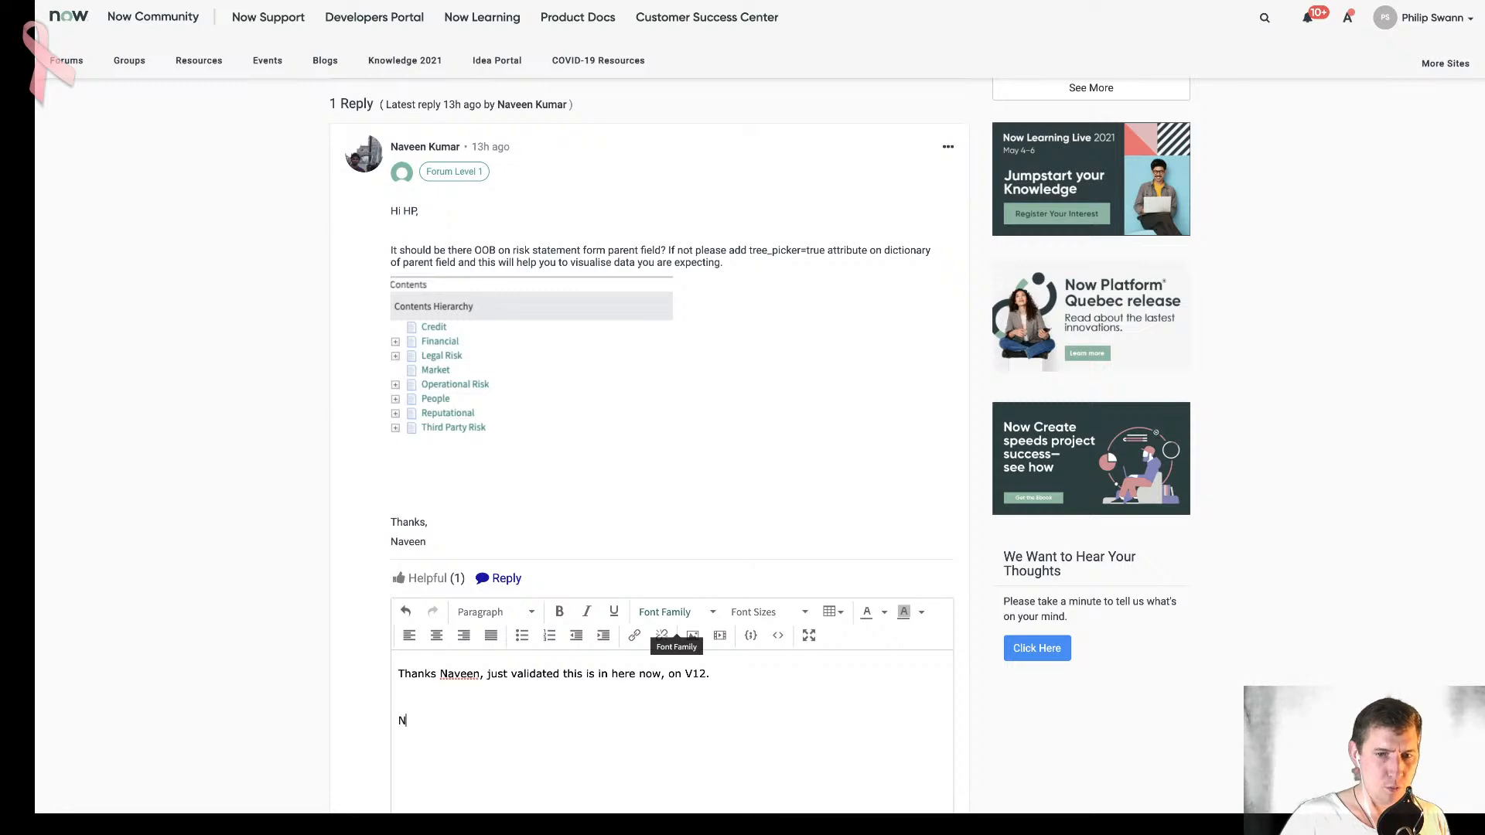
text(ot sure if it w)
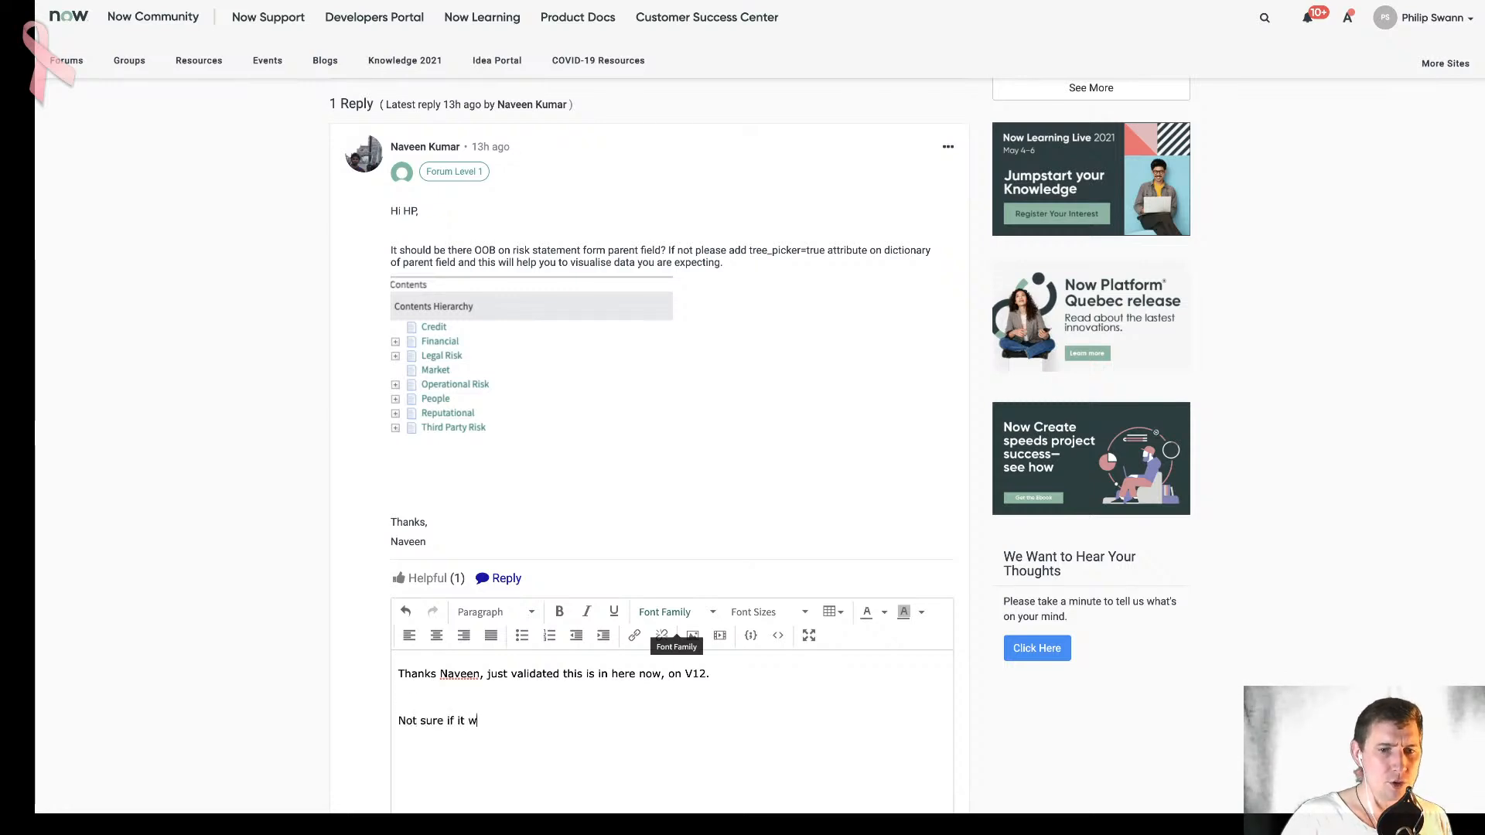
text(as always there, s)
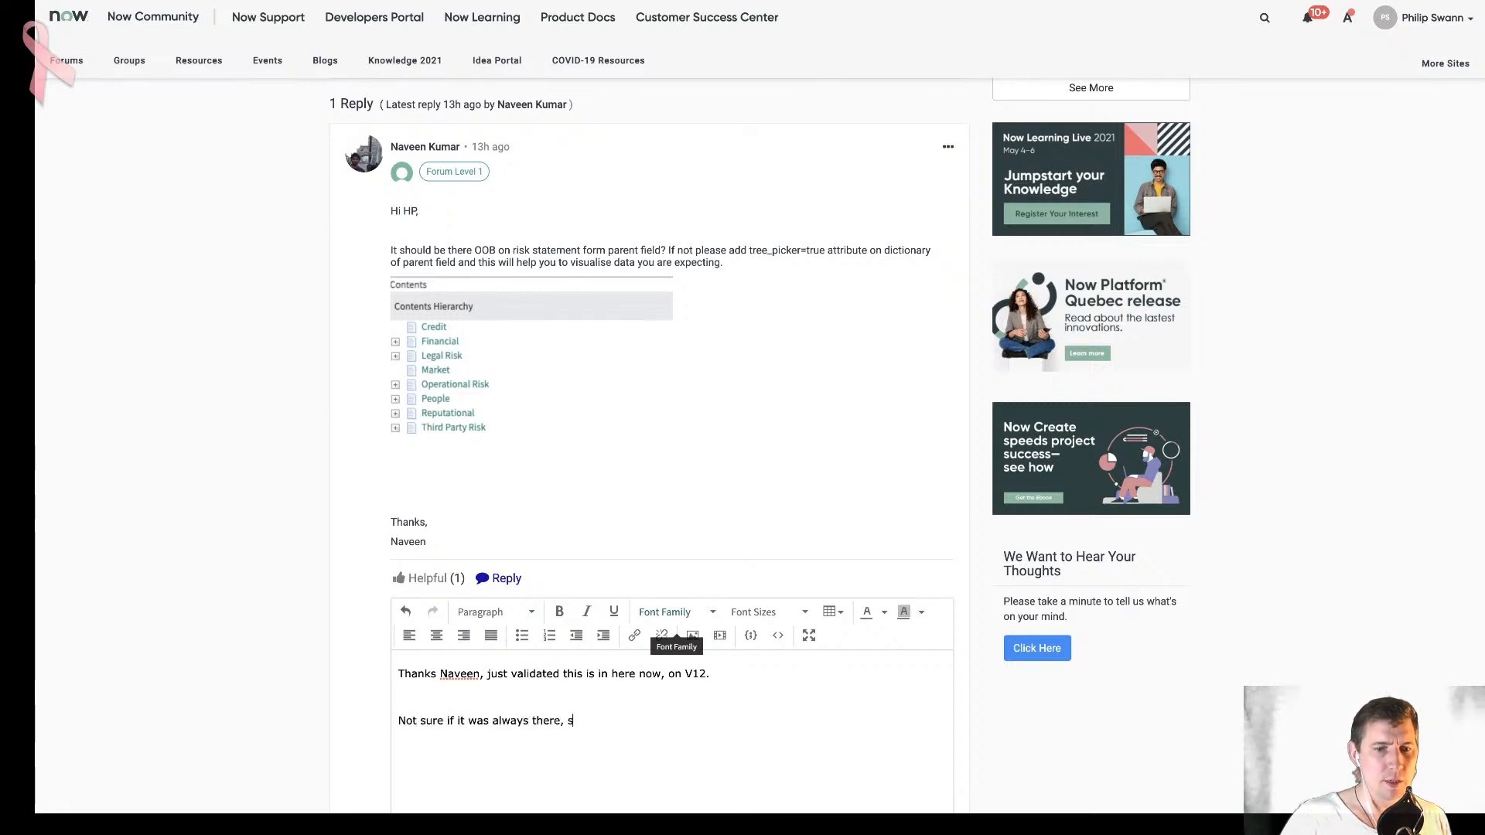
text(o interested)
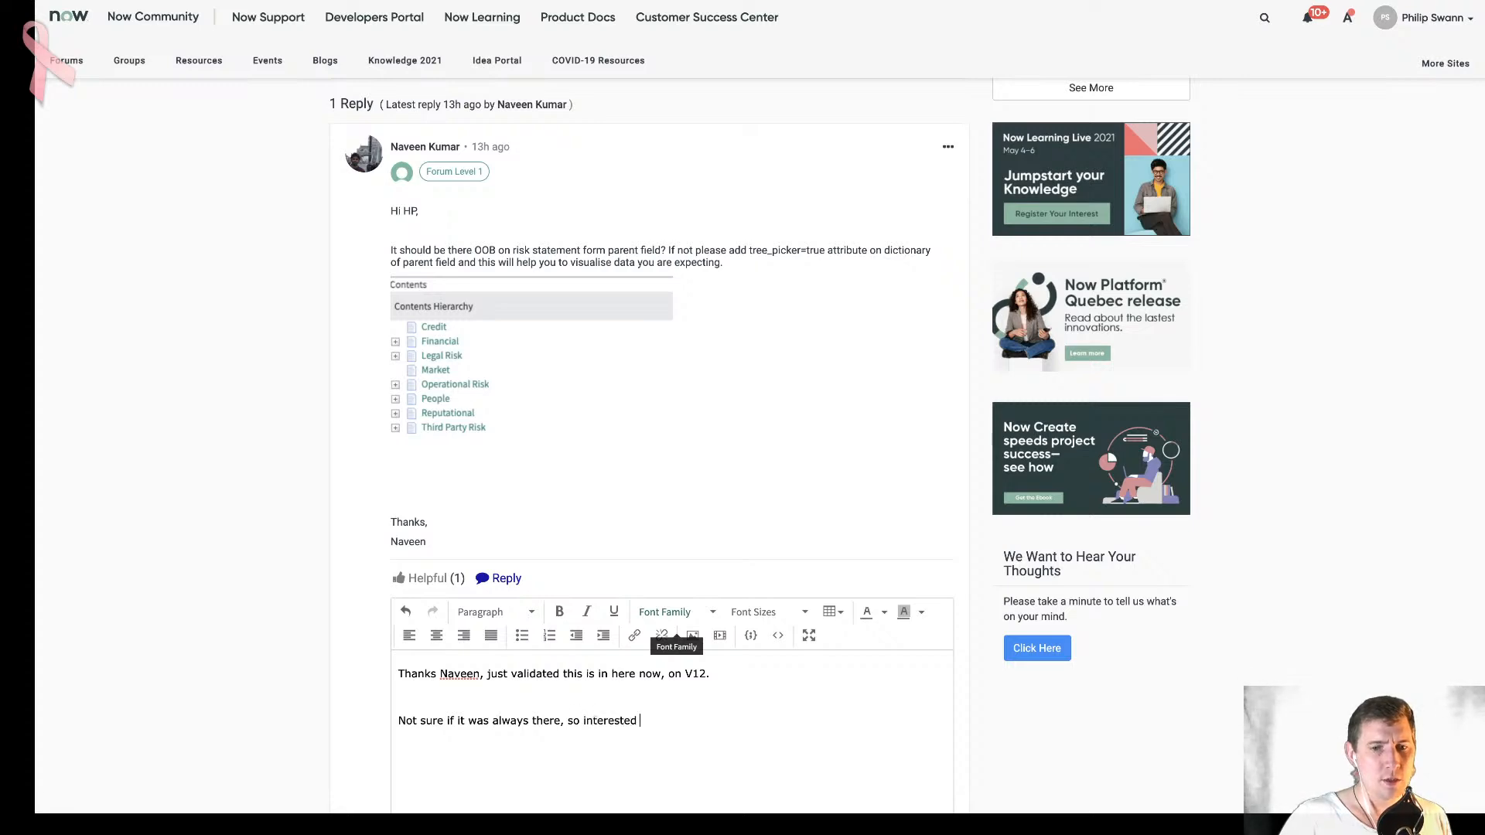
- Add a second paragraph to the reply: "Not sure if it was always there, so interested to find out from" the asker "what version"
scroll(669, 610, up, 5)
scroll(669, 613, down, 7)
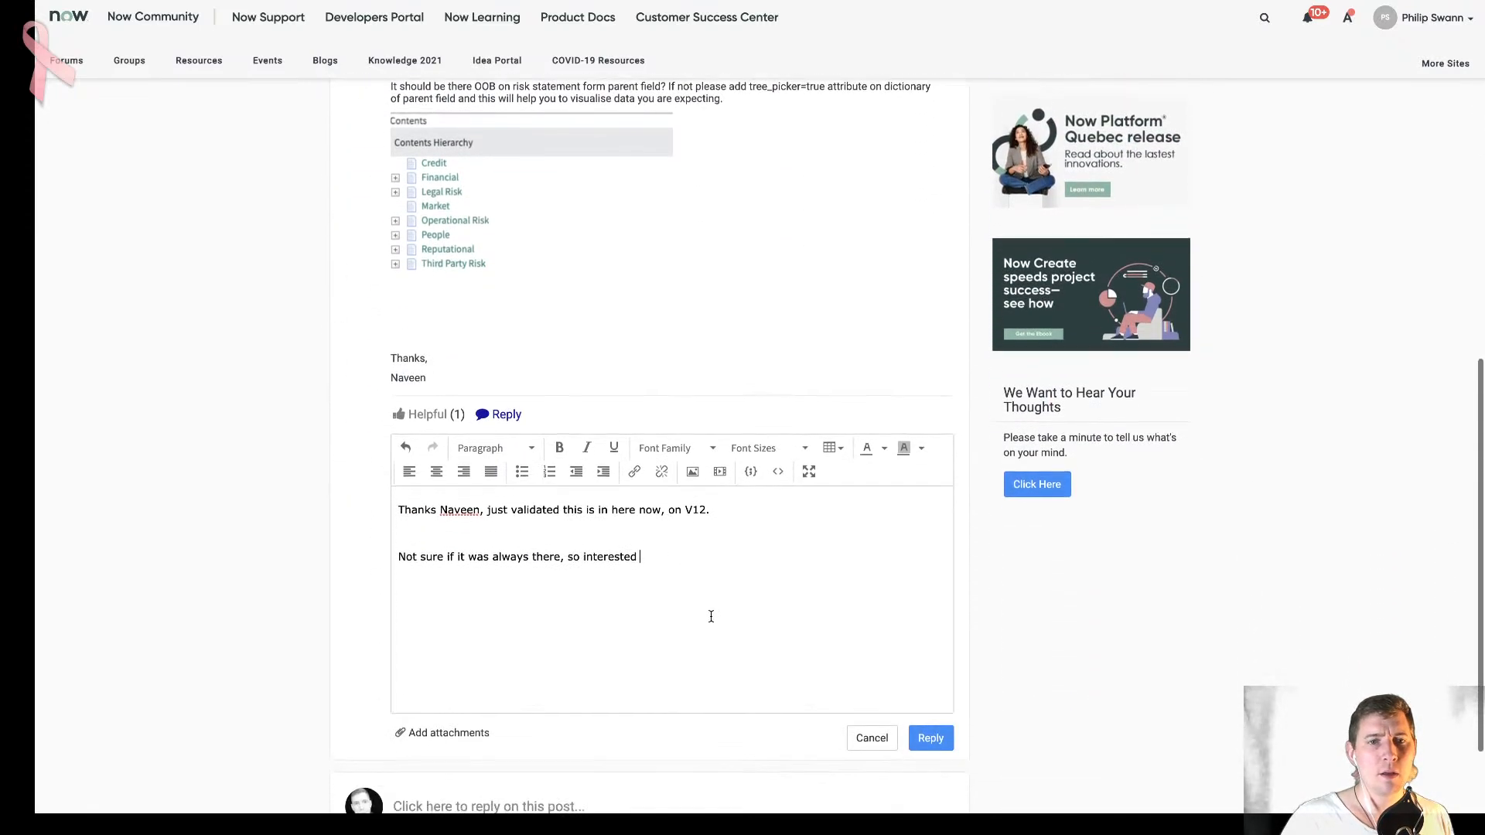
text(to find out )
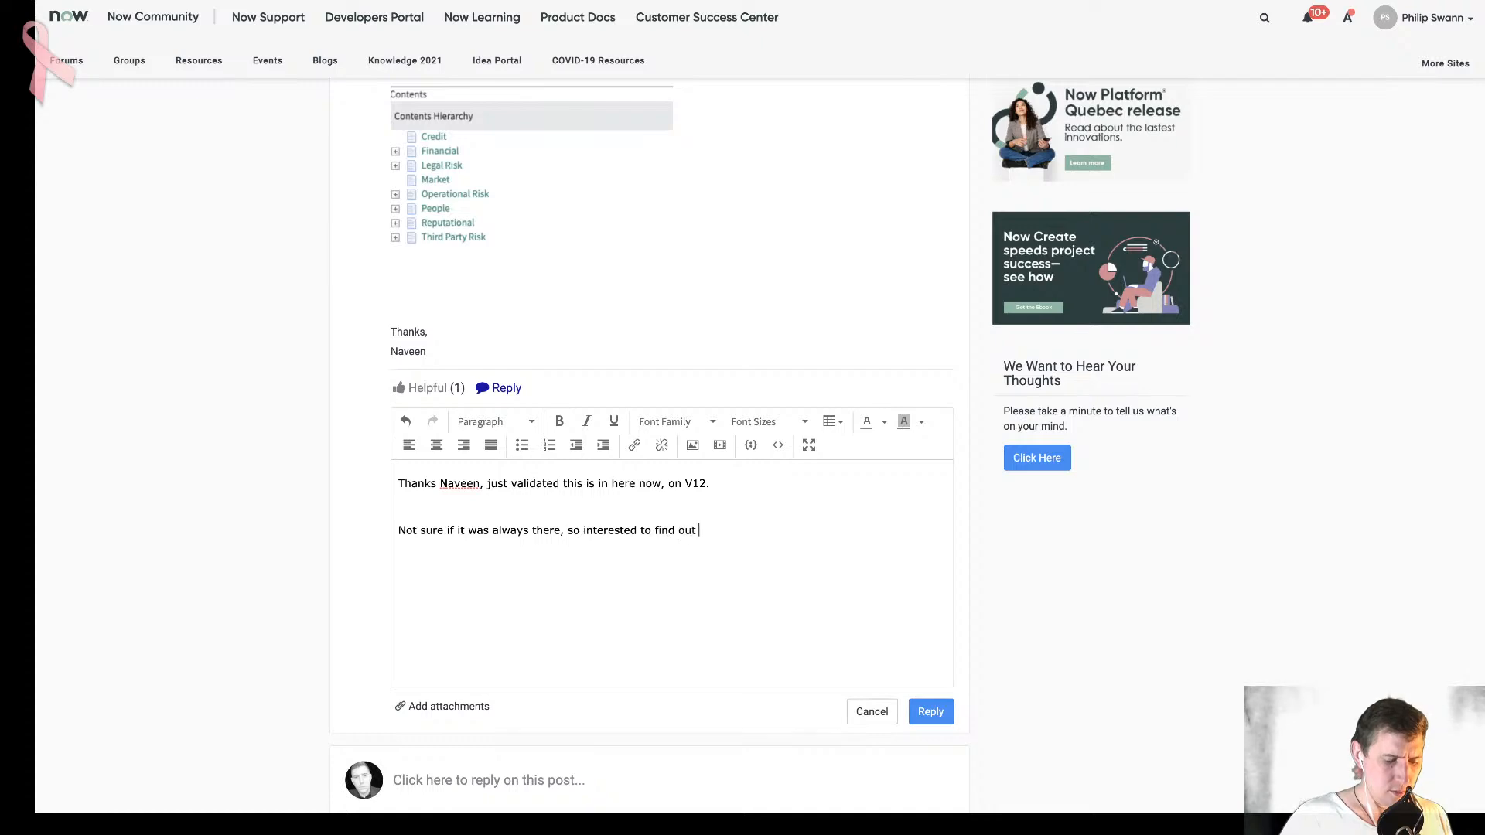
text(from HP)
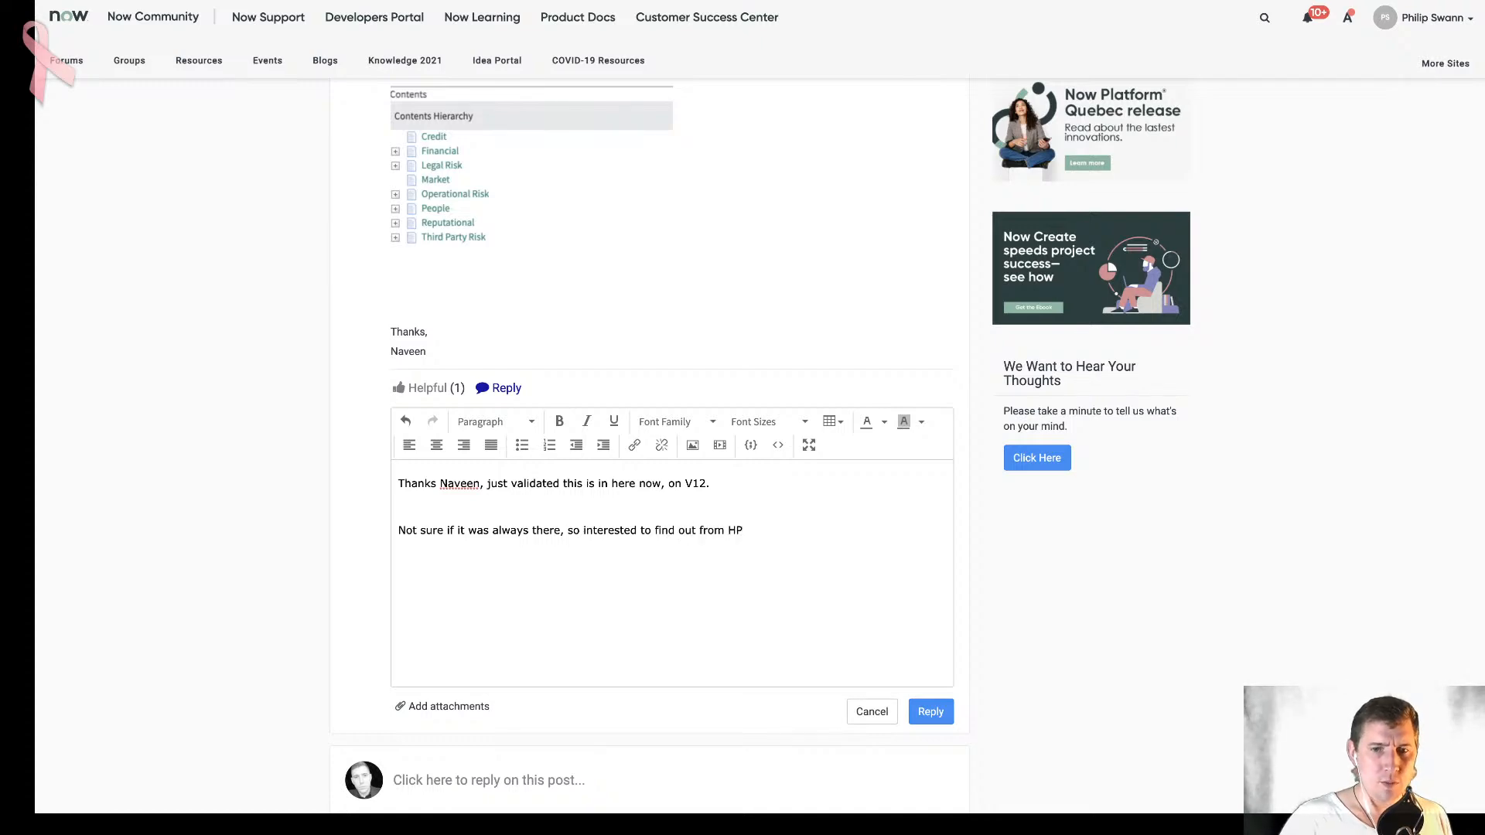
scroll(812, 600, up, 7)
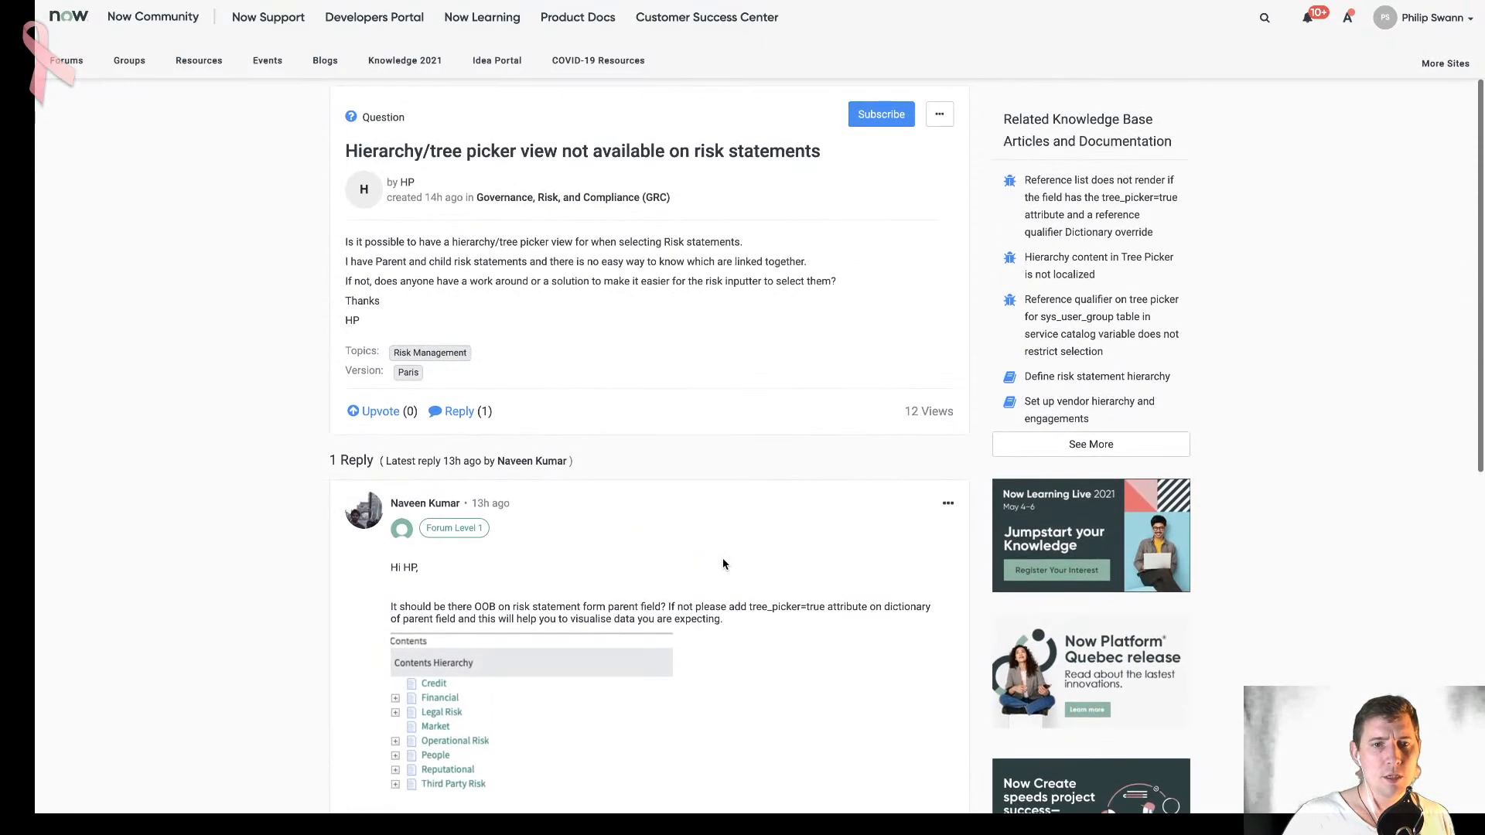
scroll(712, 511, down, 6)
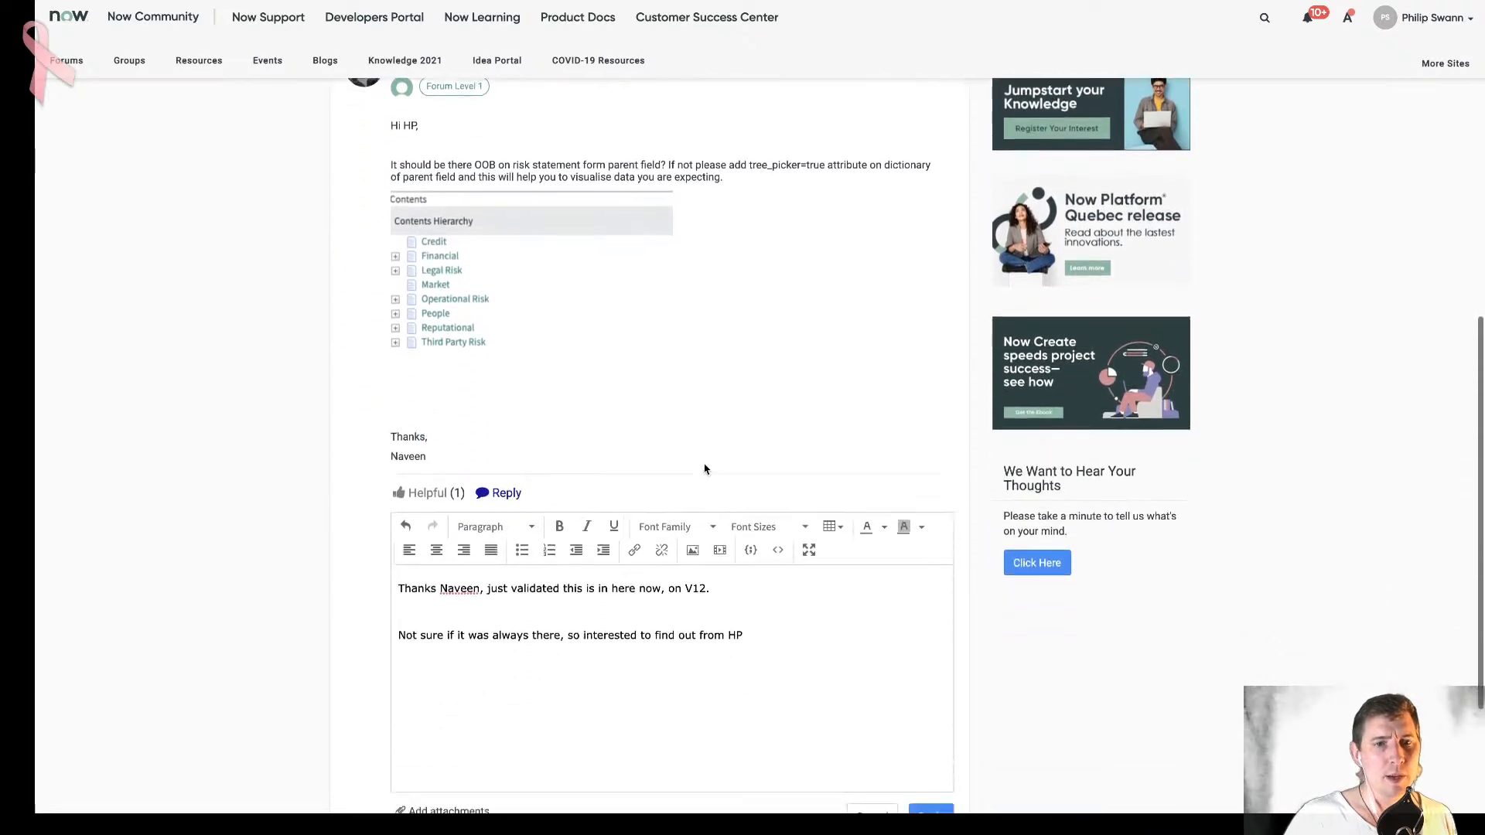
scroll(773, 502, down, 2)
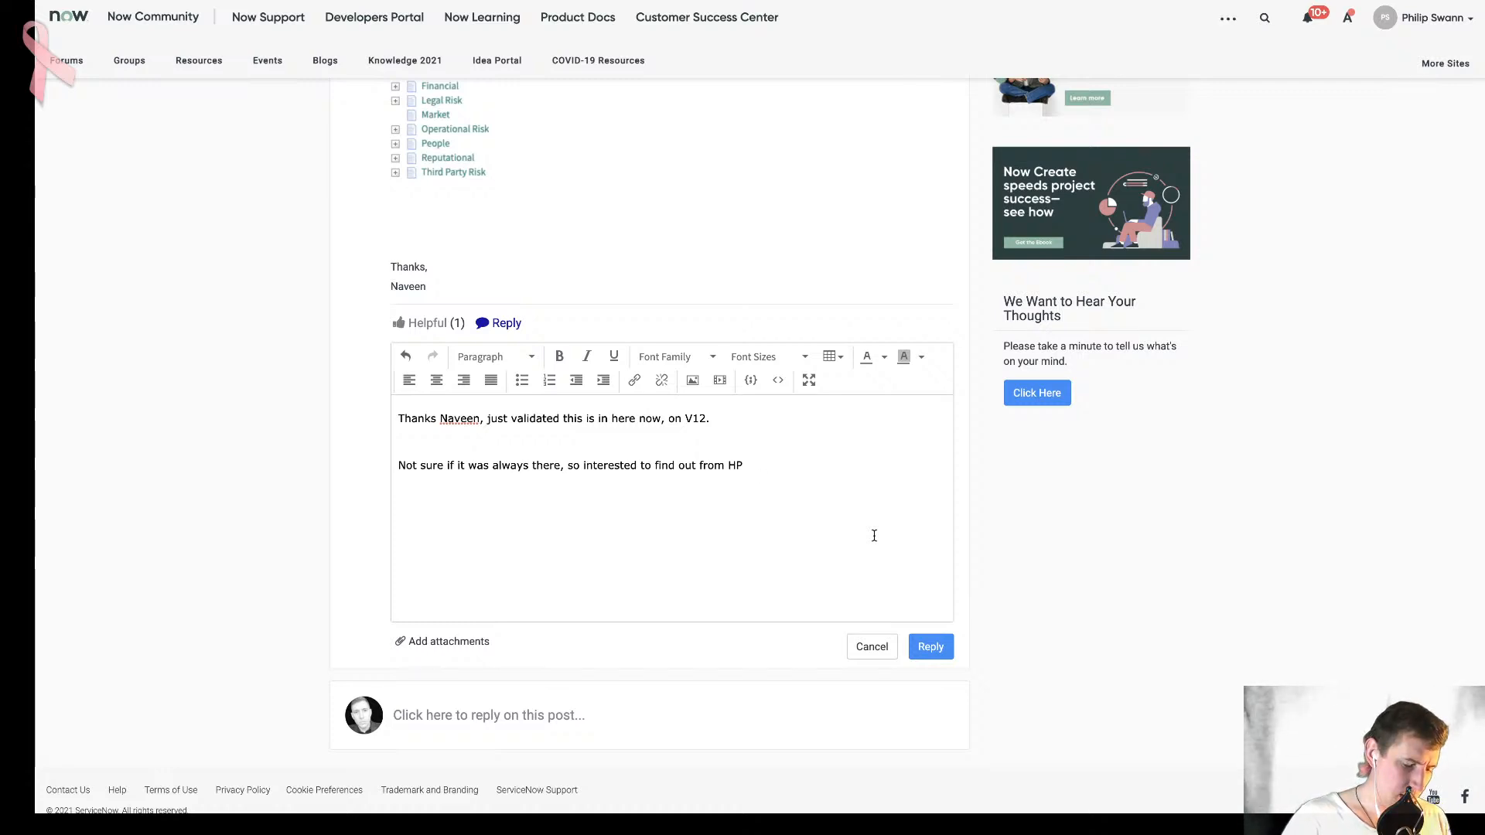
text(what version)
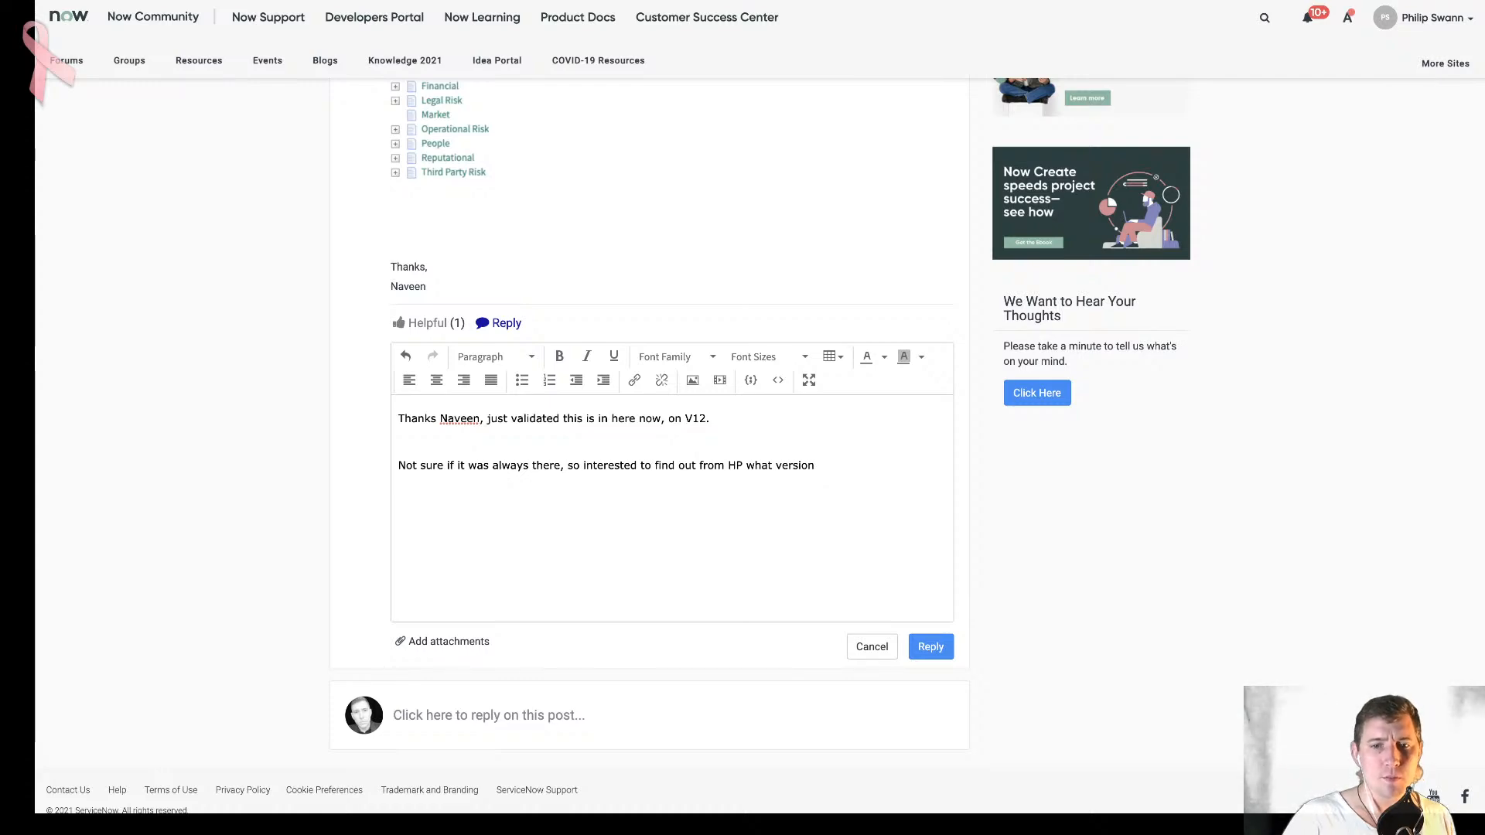
- Reword the second paragraph's ending to "interested to find out what version" the asker "is using?" and post the reply
scroll(883, 527, up, 8)
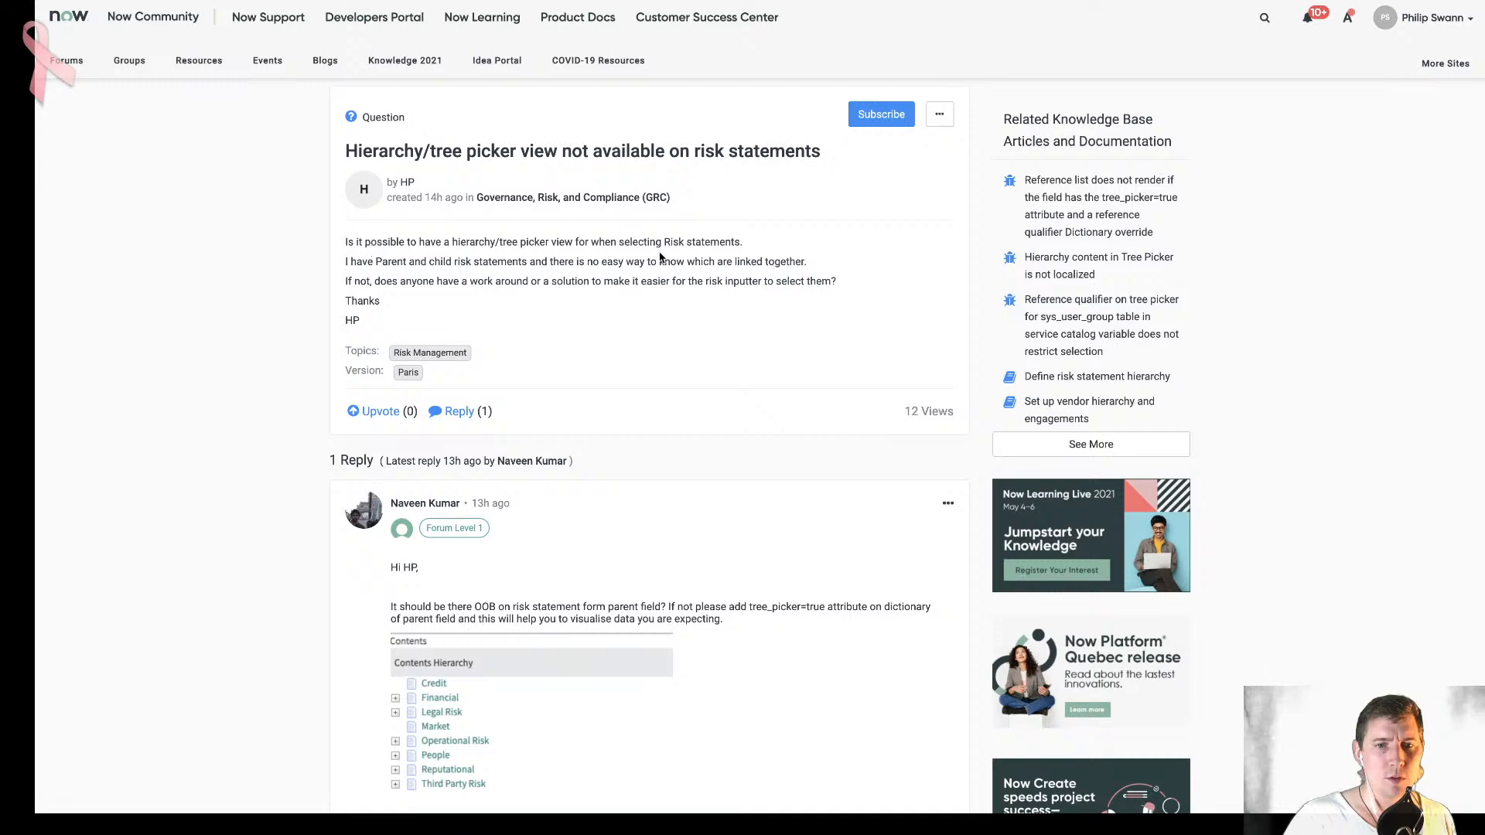
scroll(570, 321, down, 1)
scroll(570, 321, down, 8)
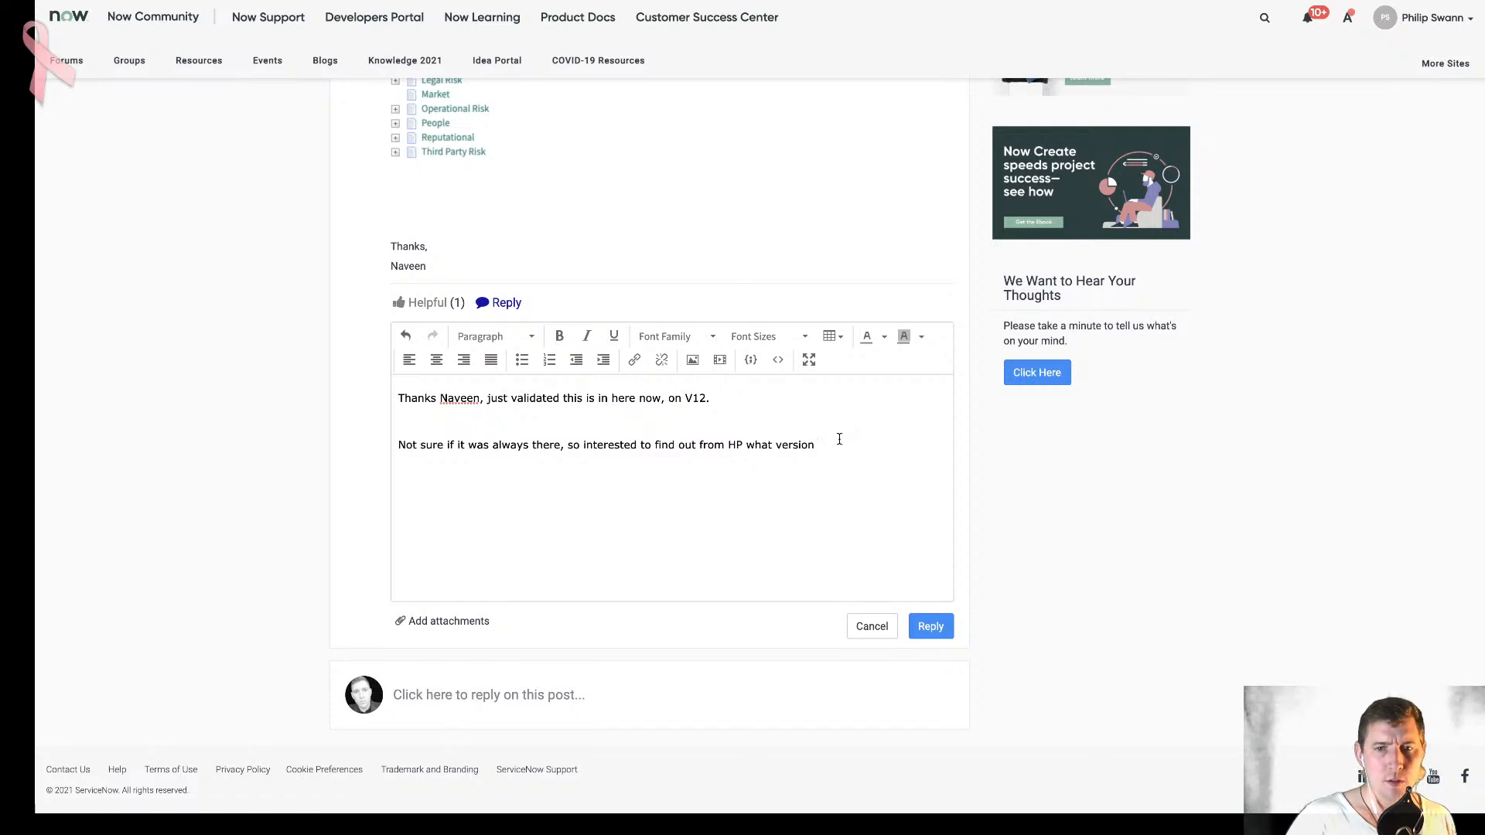
click(741, 445)
key(BackSpace)
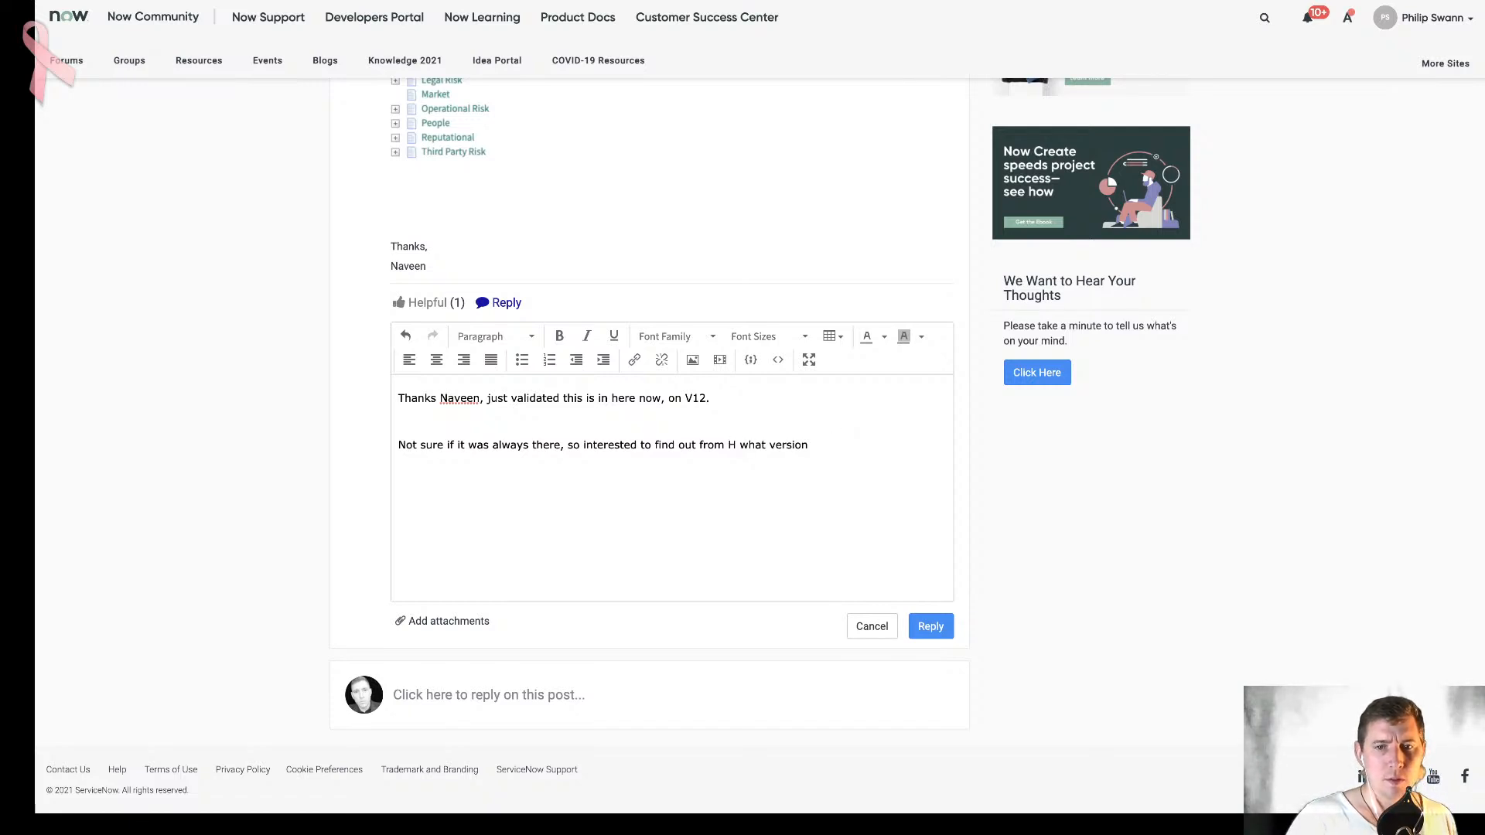
key(BackSpace)
key(BackSpace)
key(BackSpace)
key(BackSpace)
key(BackSpace)
key(BackSpace)
key(BackSpace)
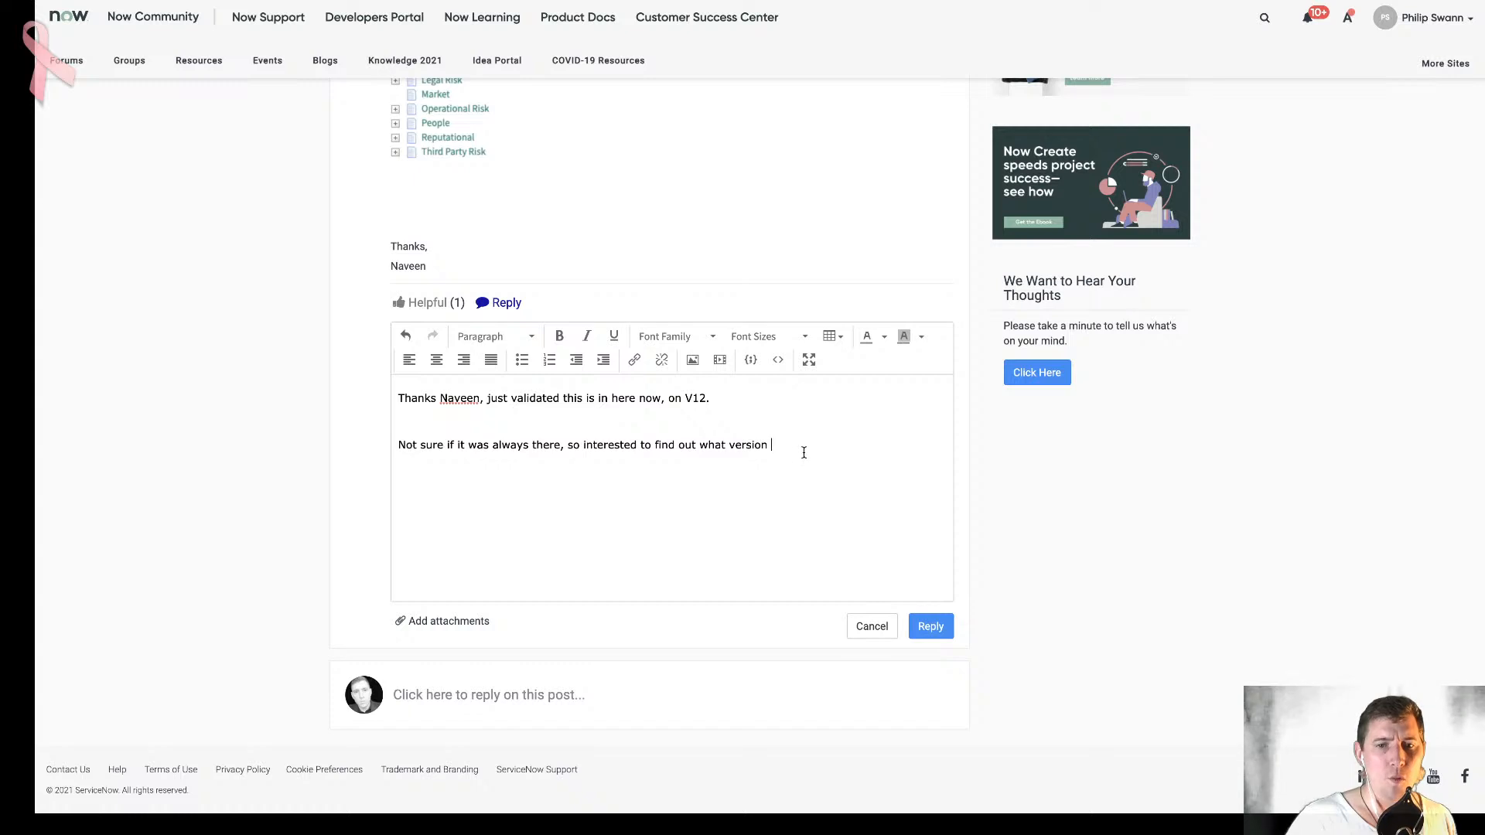
text(HP is using?)
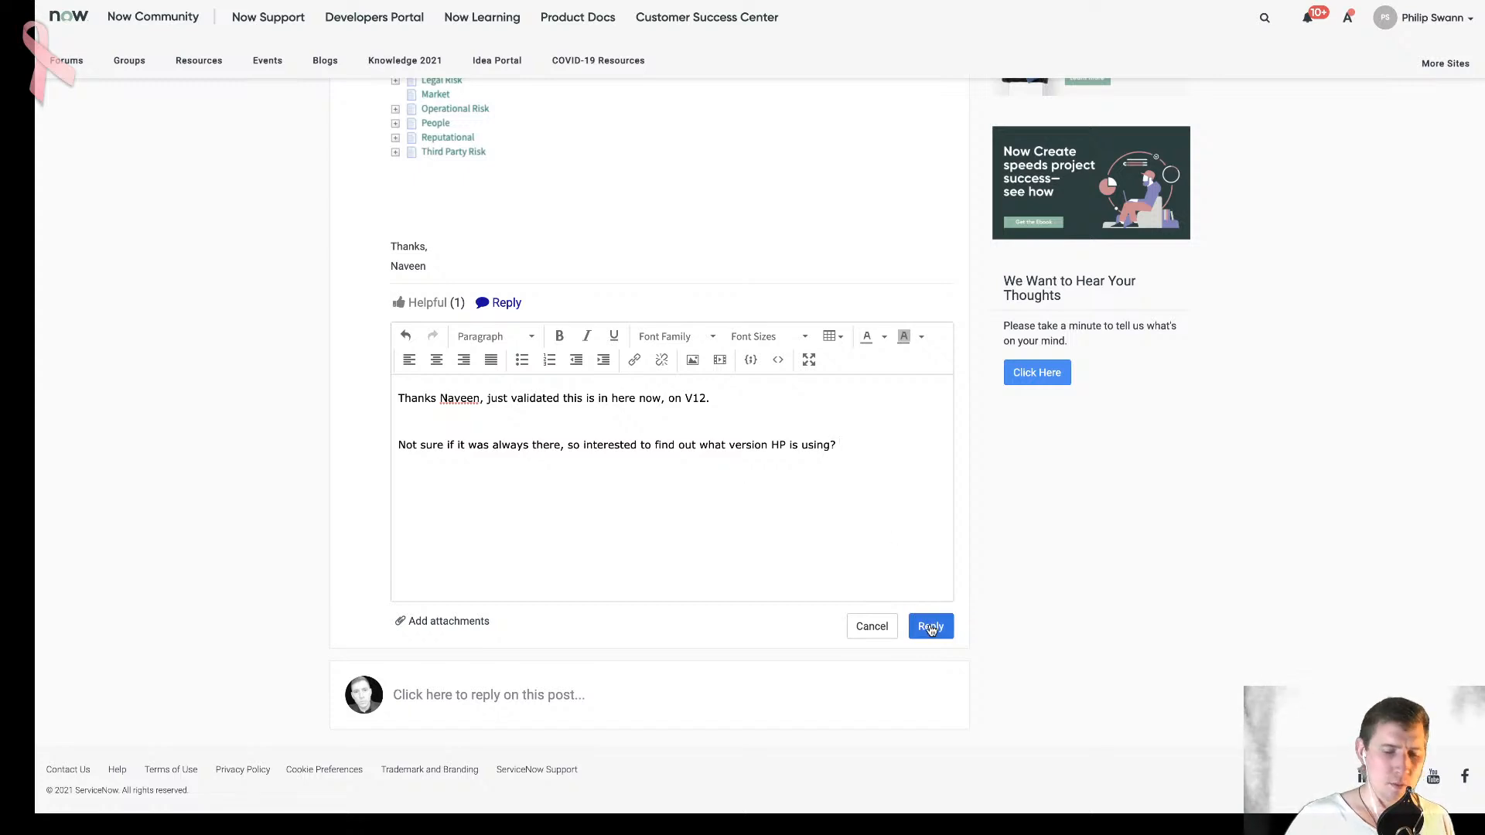
click(931, 628)
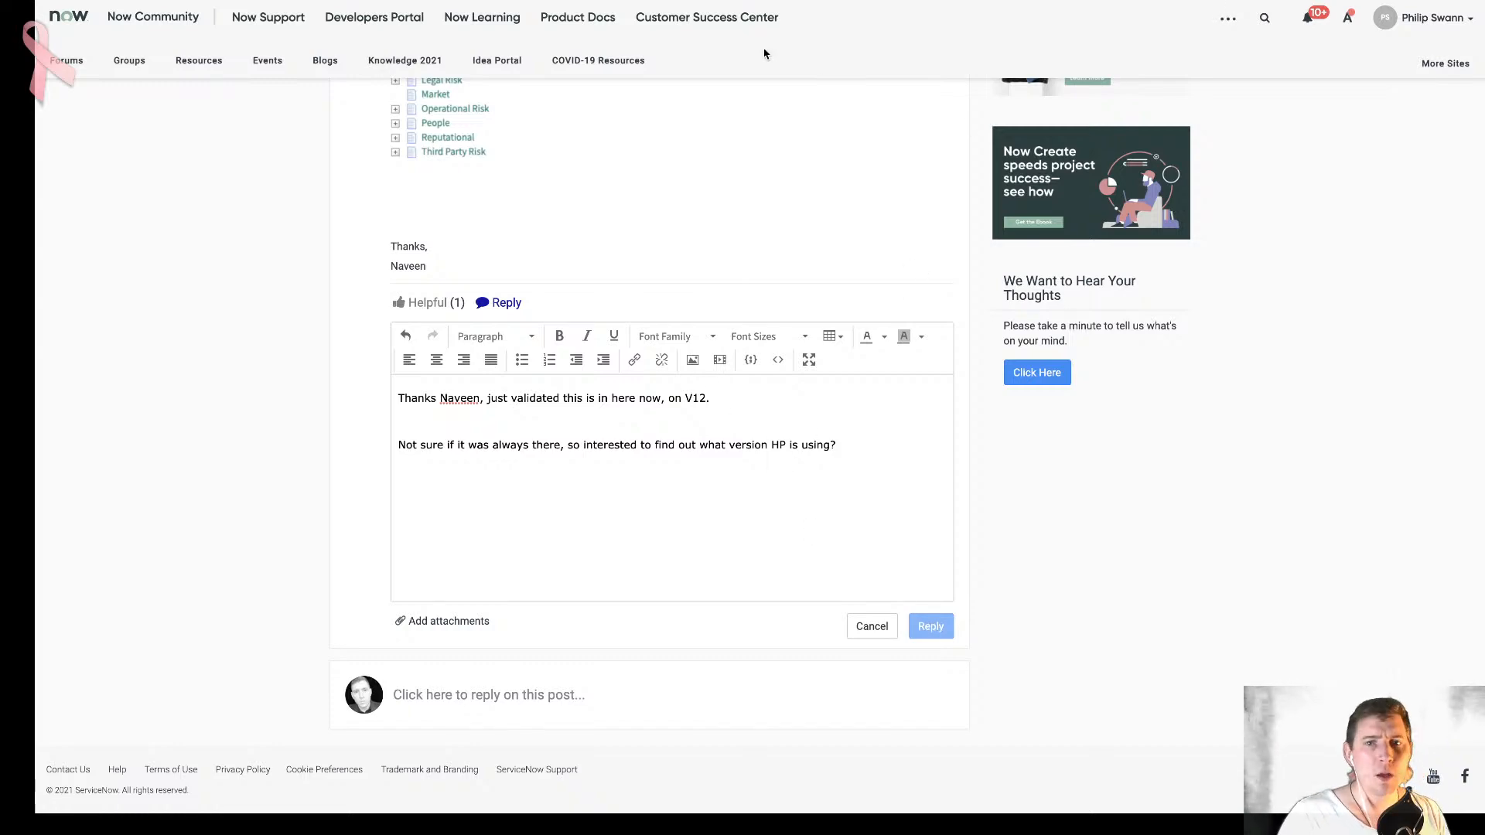
- Return to the risk statement tree picker story in ServiceNow, assign it to yourself and set its state to Complete
click(267, 2)
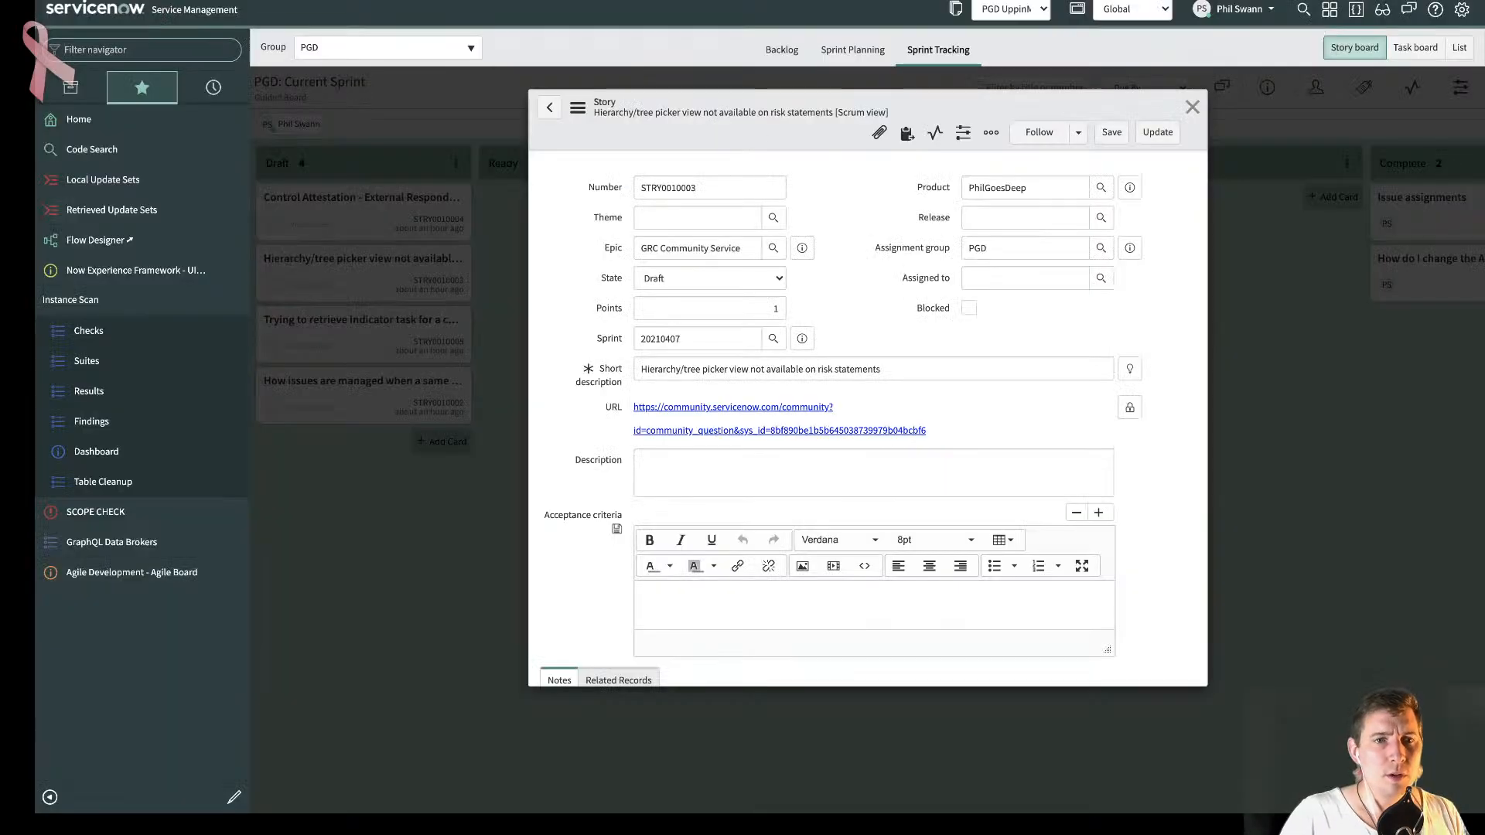
click(866, 278)
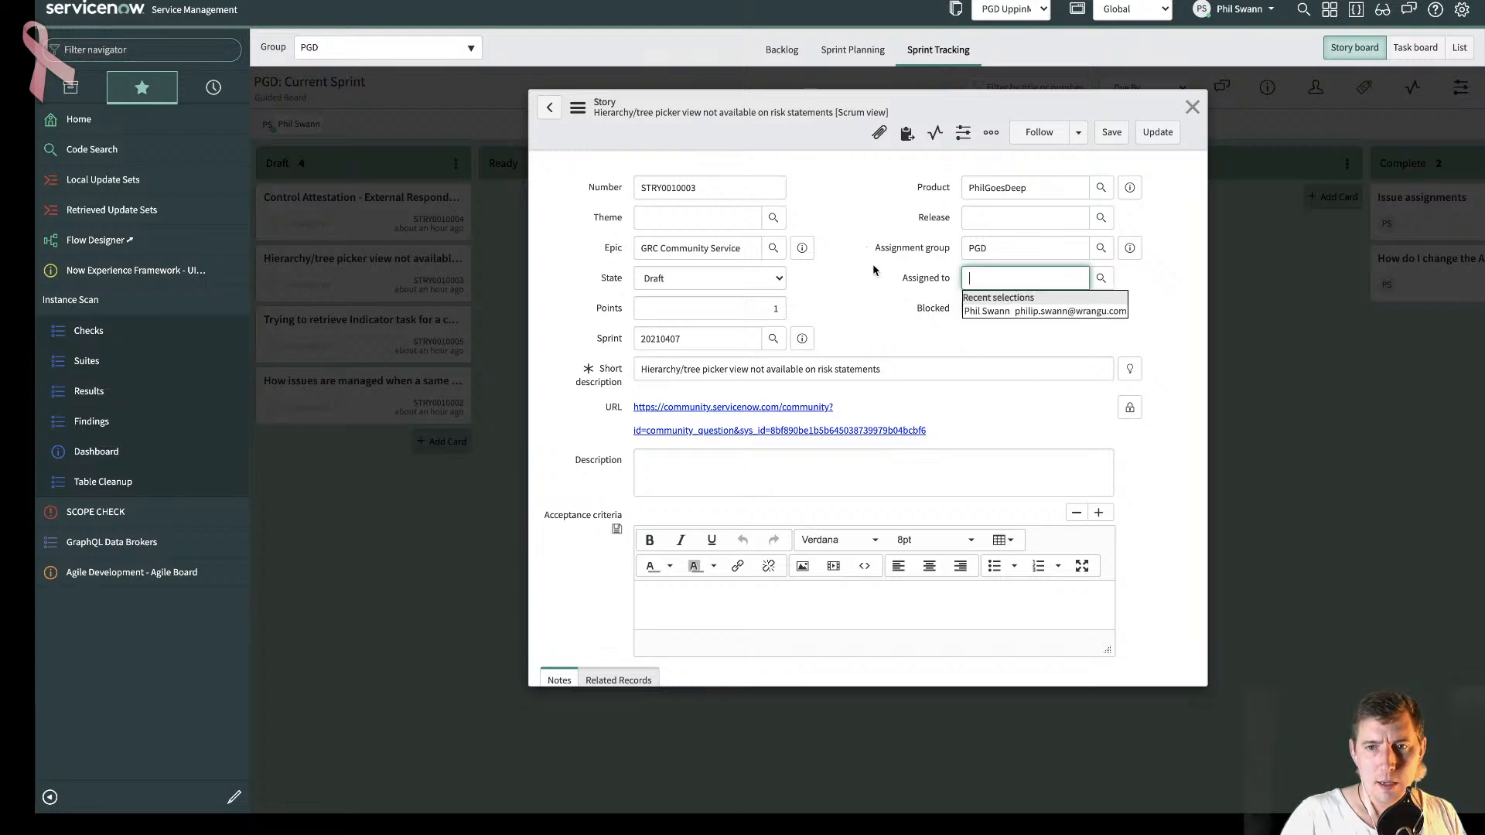
click(1028, 311)
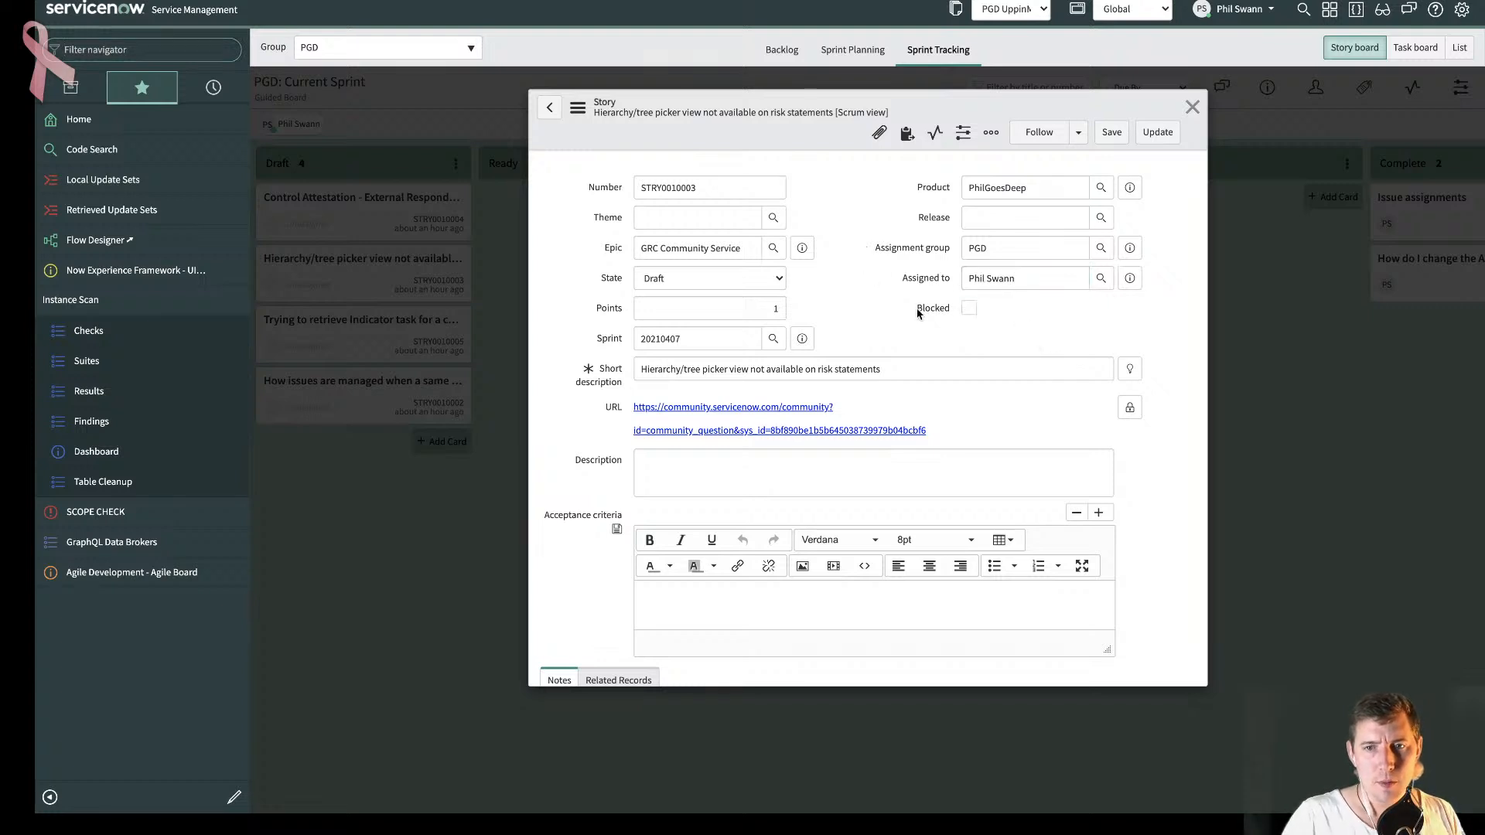
click(770, 285)
click(742, 369)
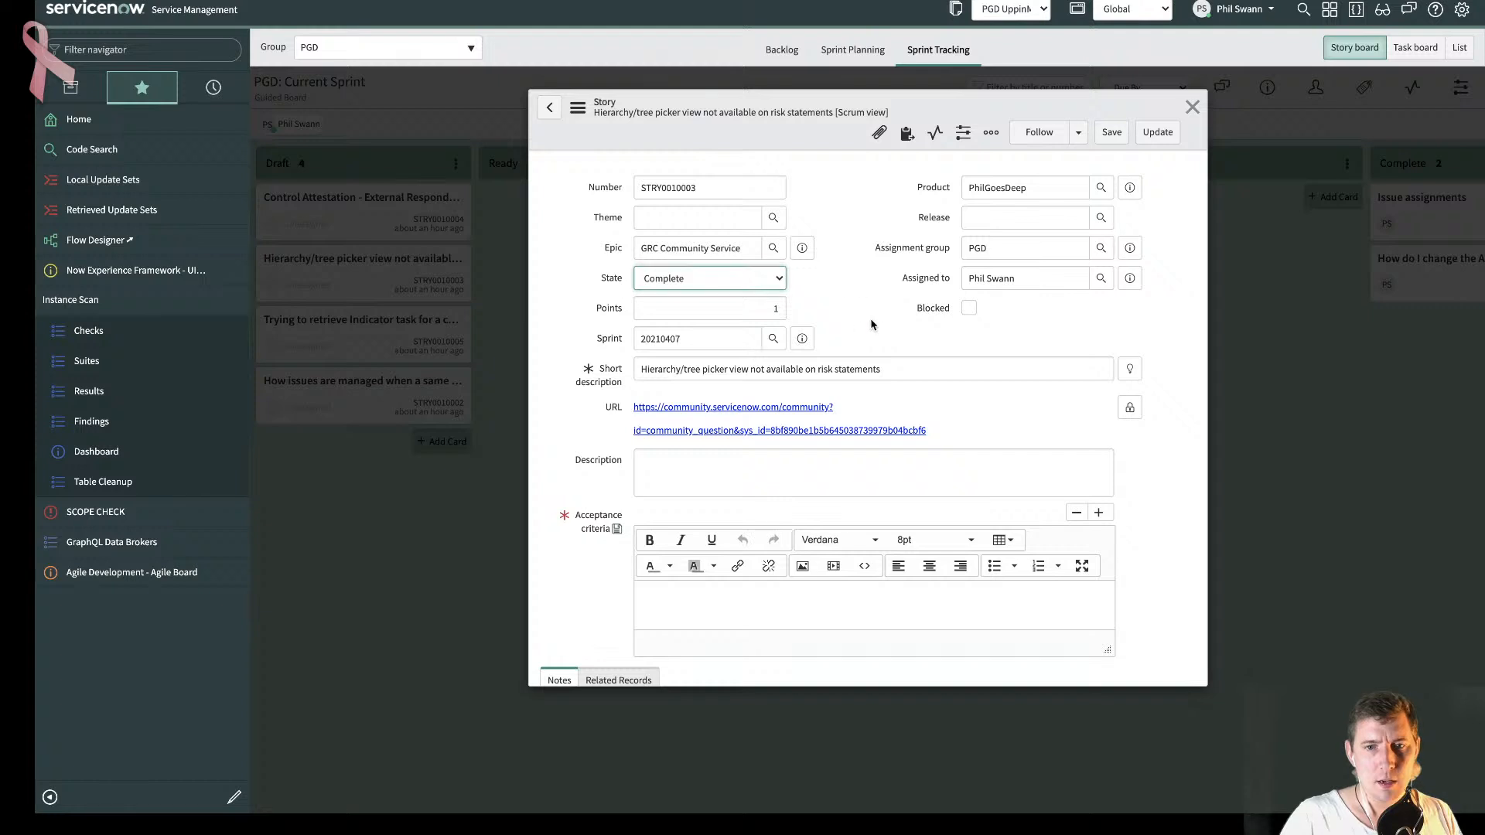
- Fill in the acceptance criteria with the answerer's first name and "answered this, just validated", update the story and return to the sprint board
scroll(870, 325, down, 2)
click(806, 512)
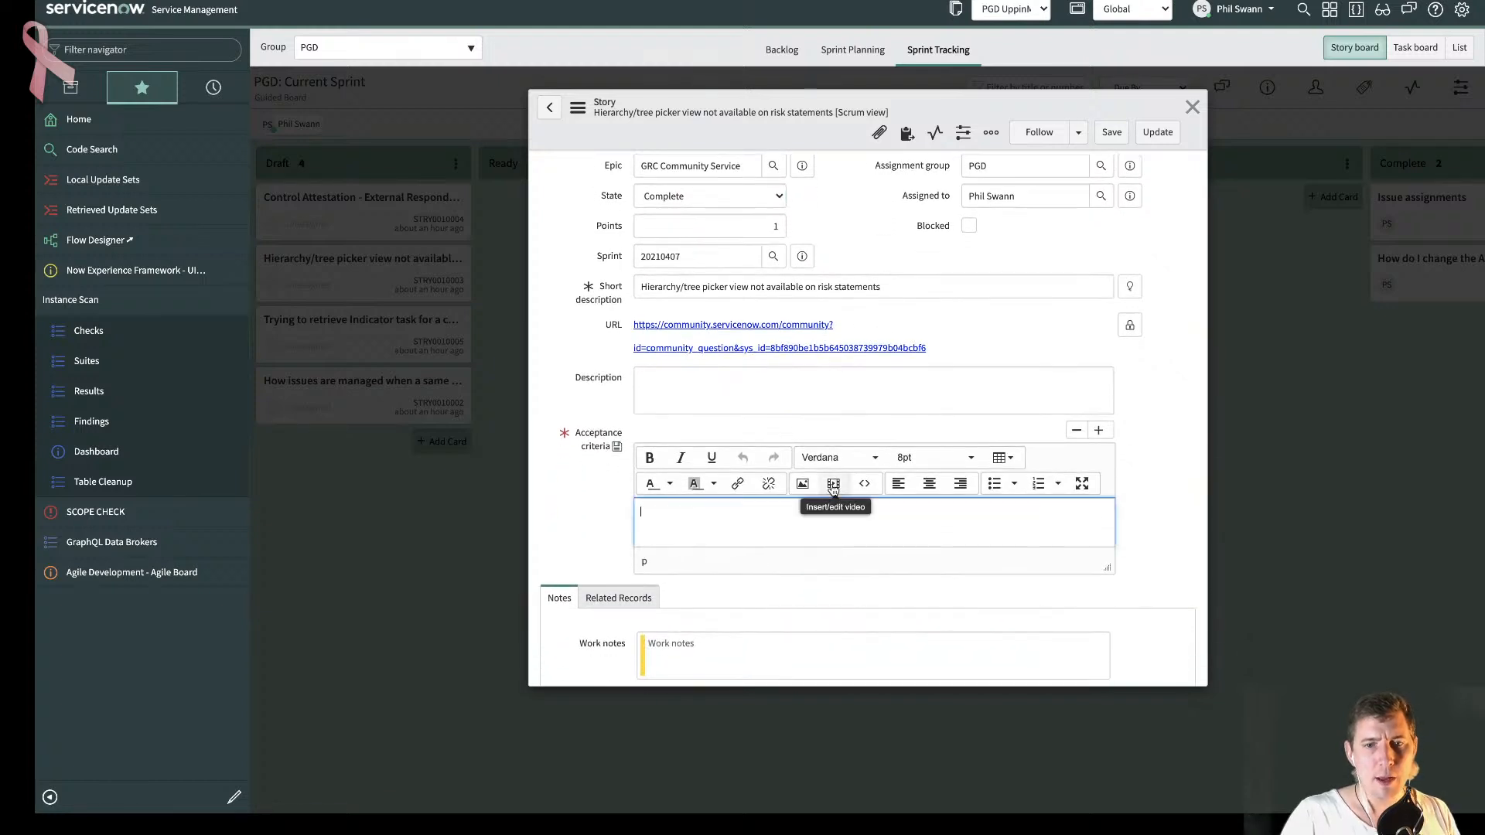
text(Naveen an)
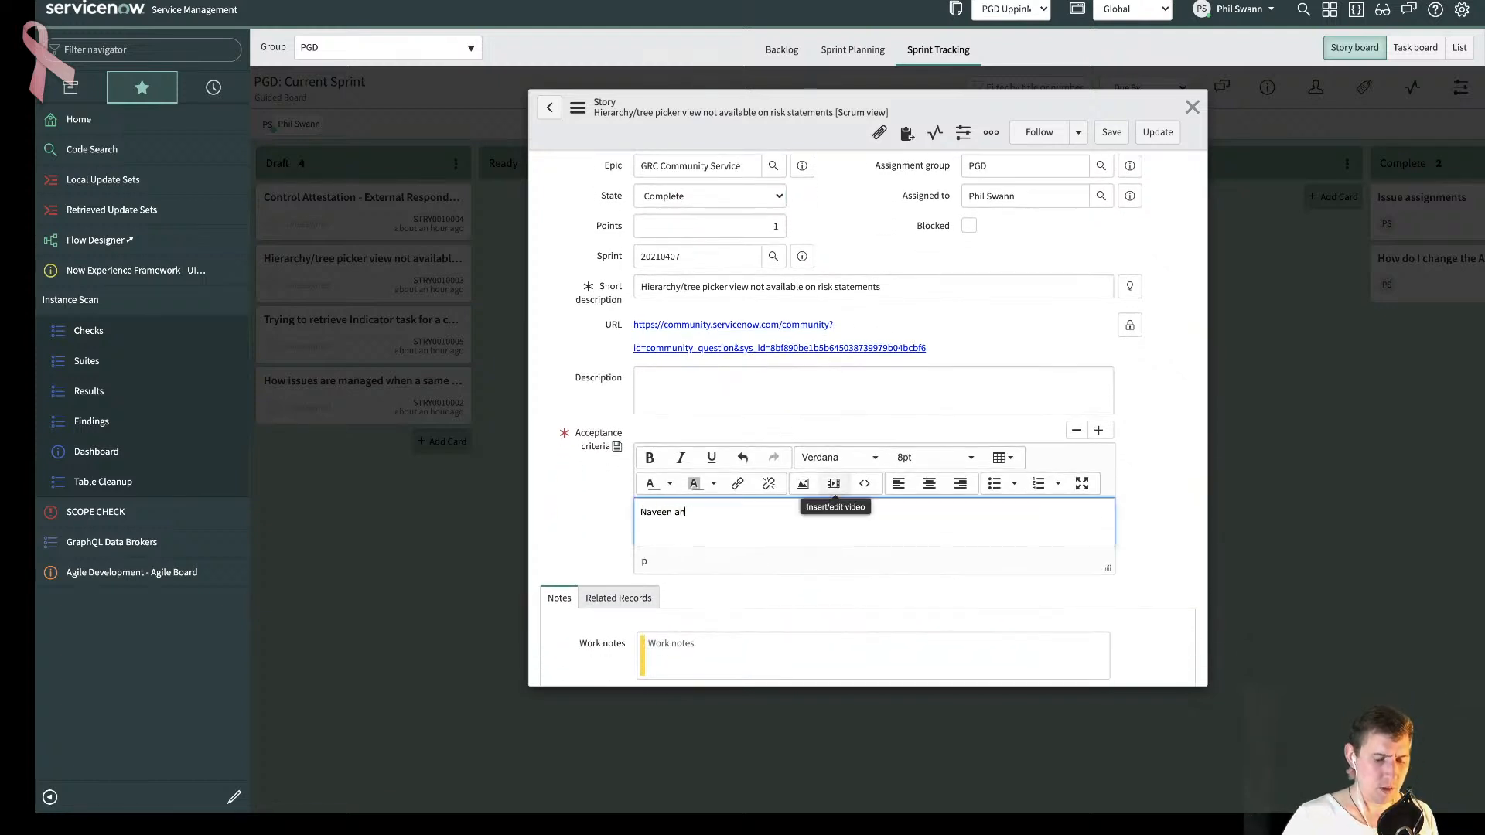
text(swered this, )
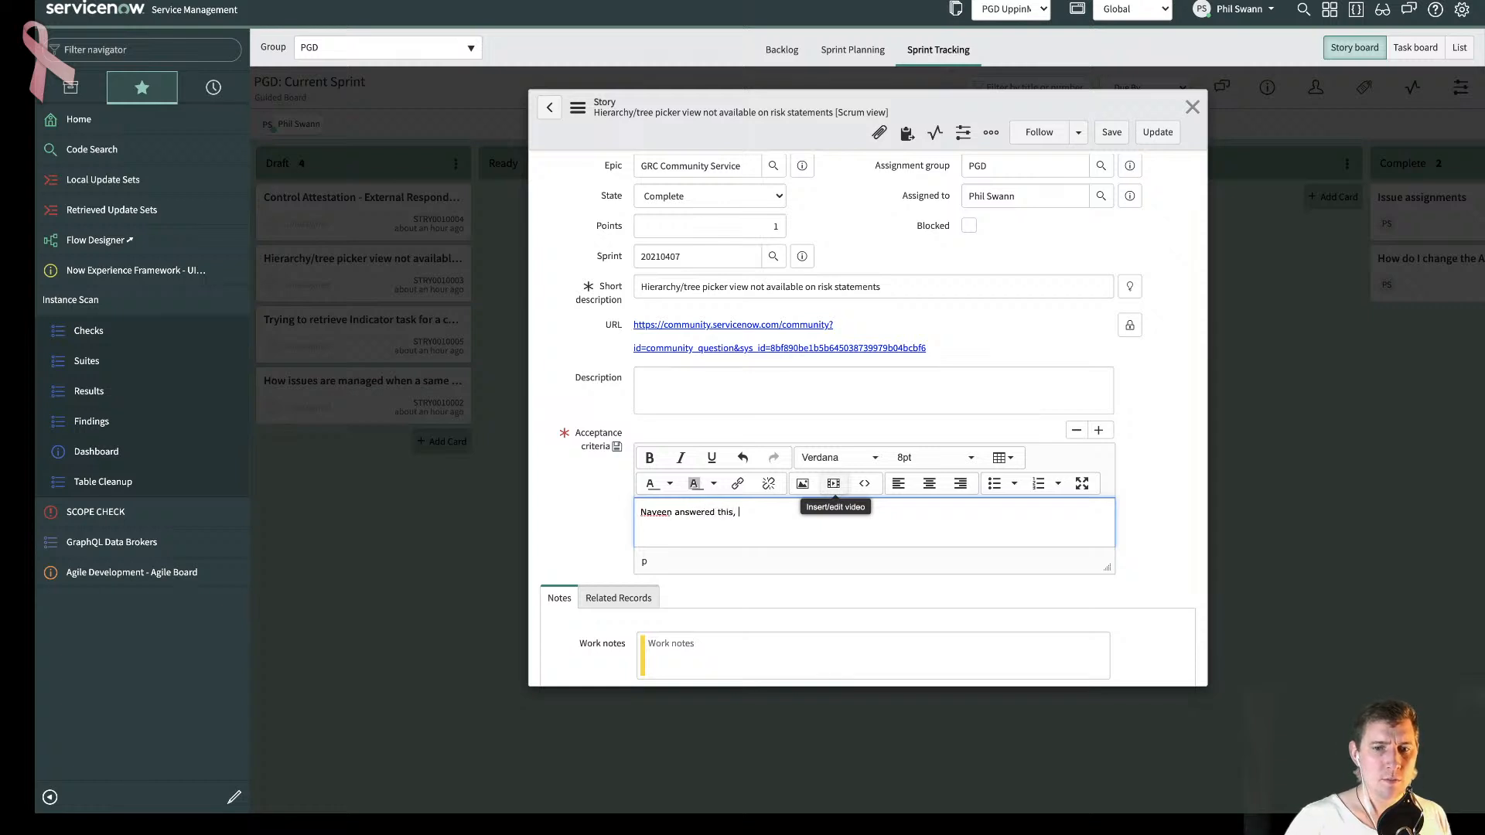
text(just validated)
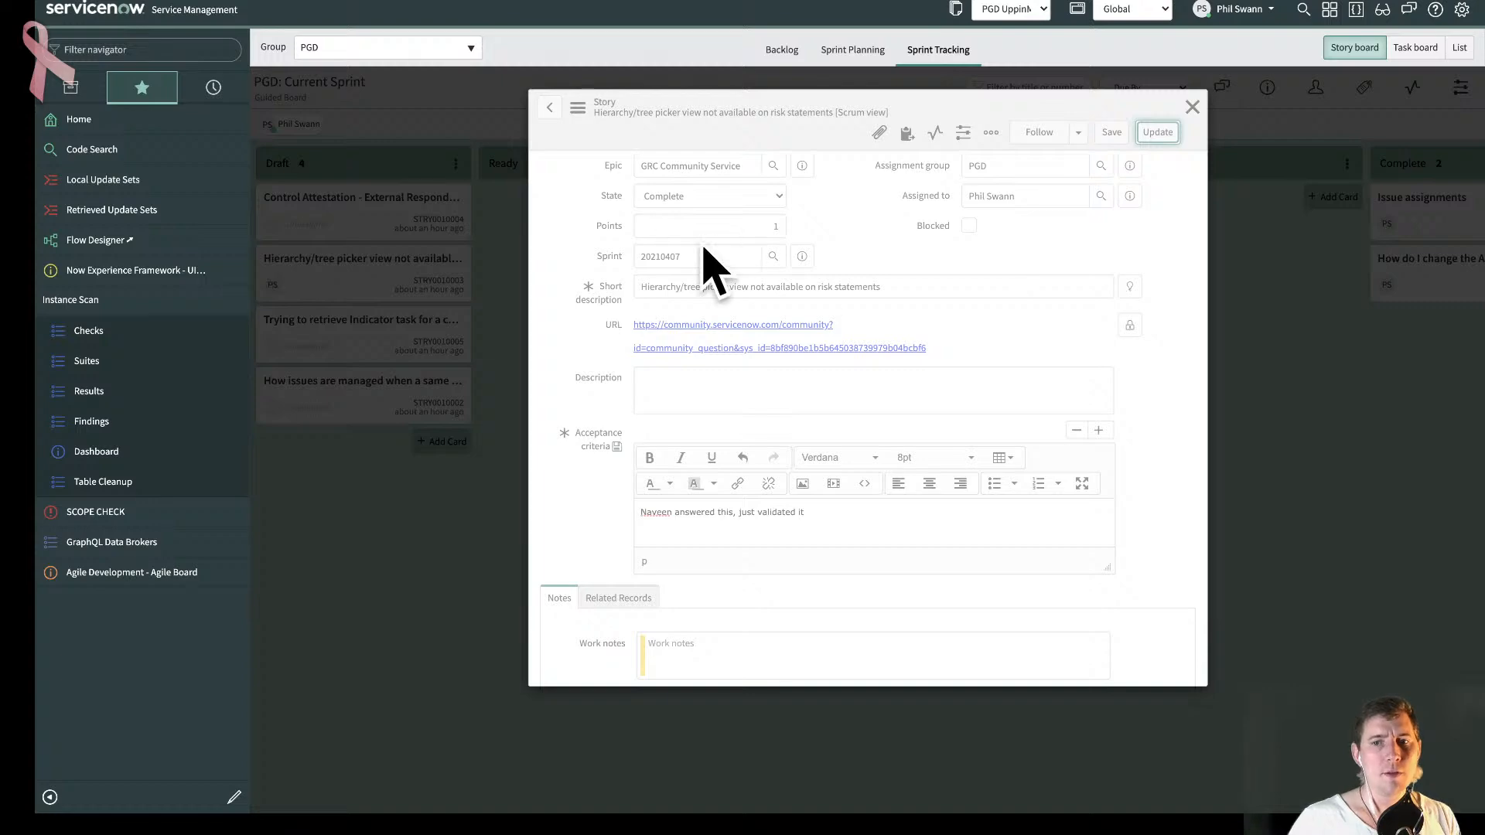
click(1191, 107)
click(1189, 107)
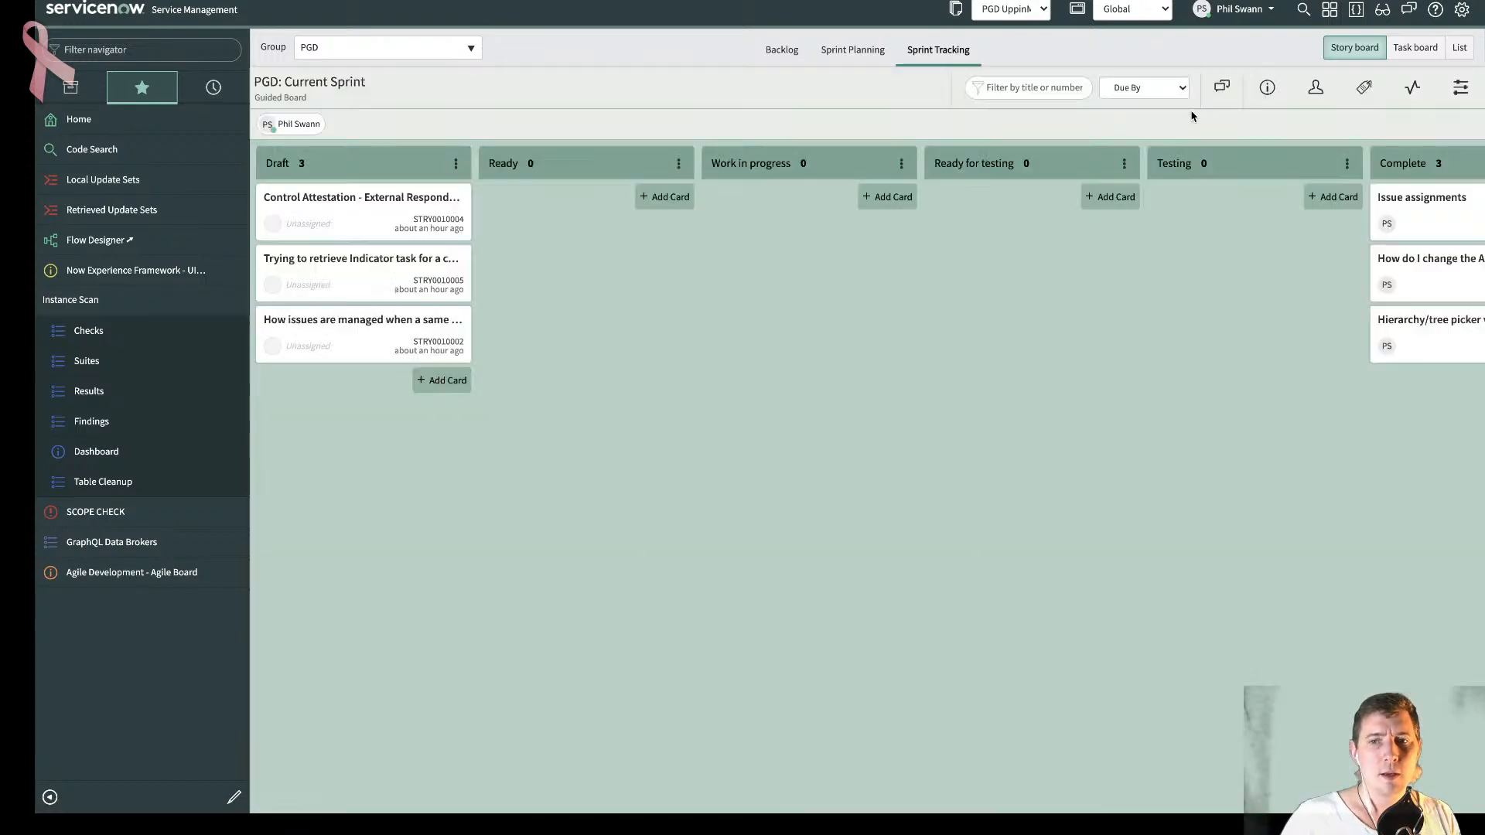